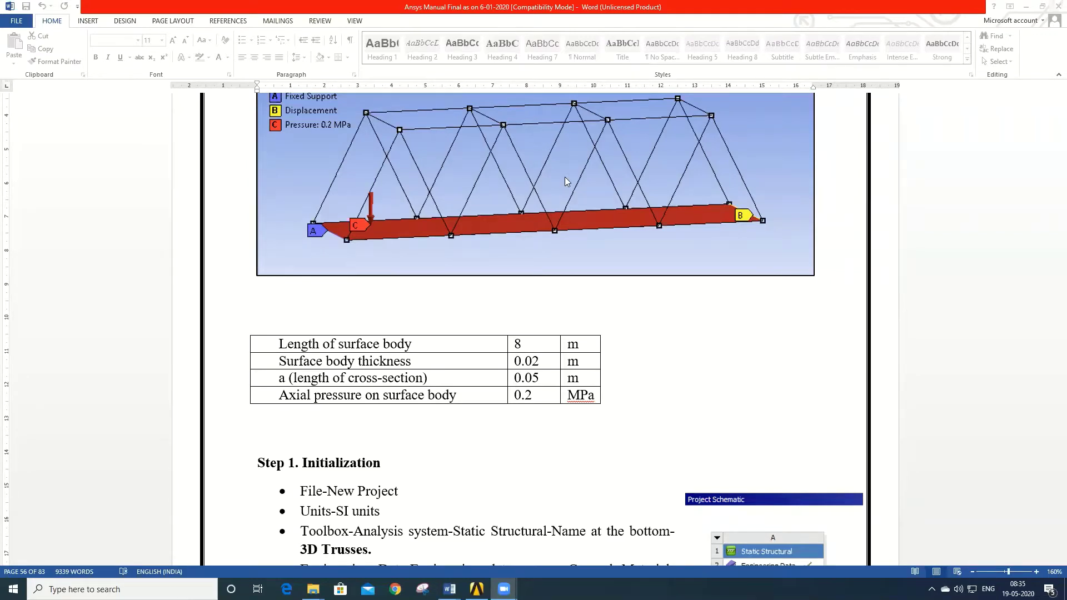
Review the 3D truss problem statement and its dimension table, and switch to the Ansys Workbench project.
scroll(565, 178, up, 5)
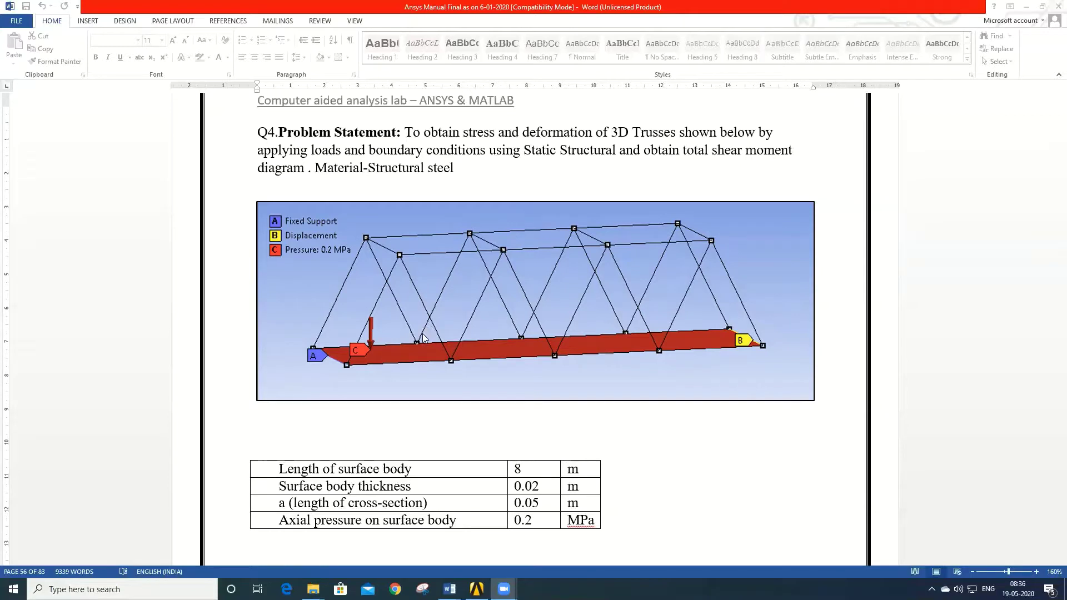
mouse_move(476, 589)
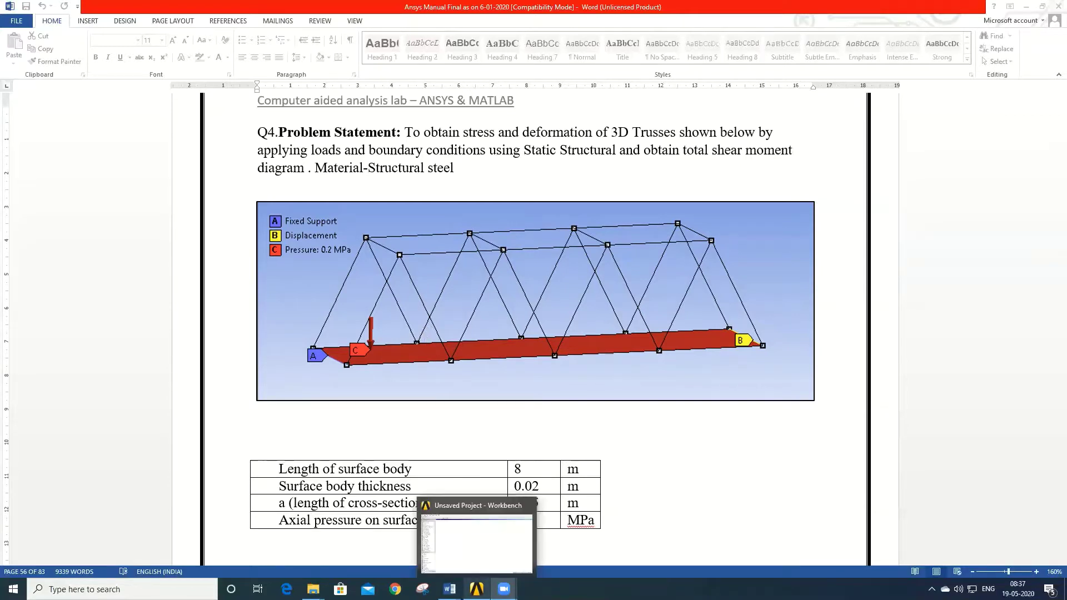
click(462, 556)
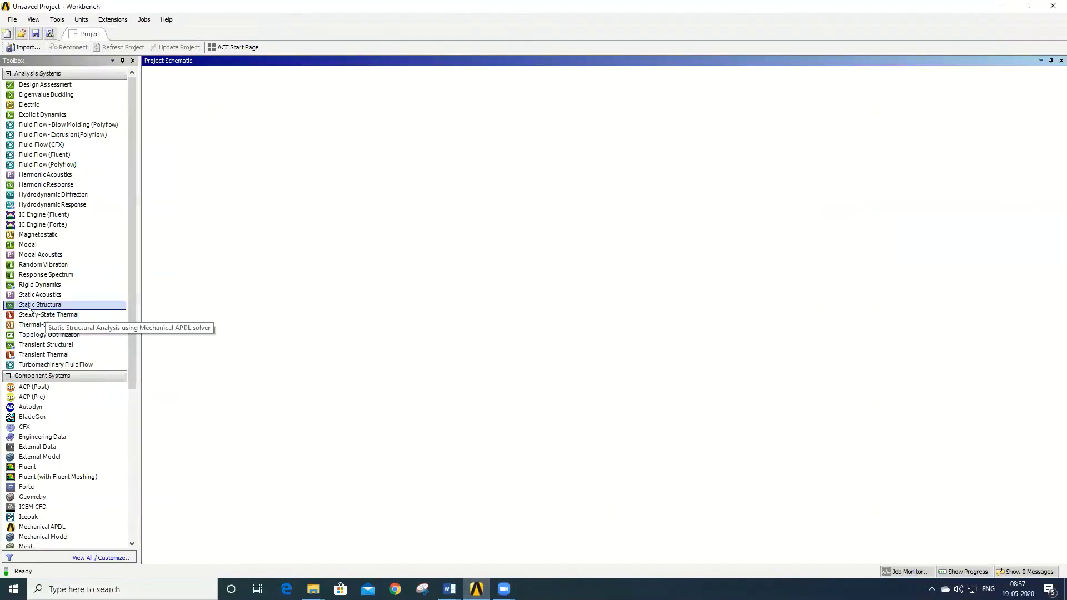
Add a Static Structural analysis system to the project schematic and name it 3D Trusses.
drag(33, 310, 195, 134)
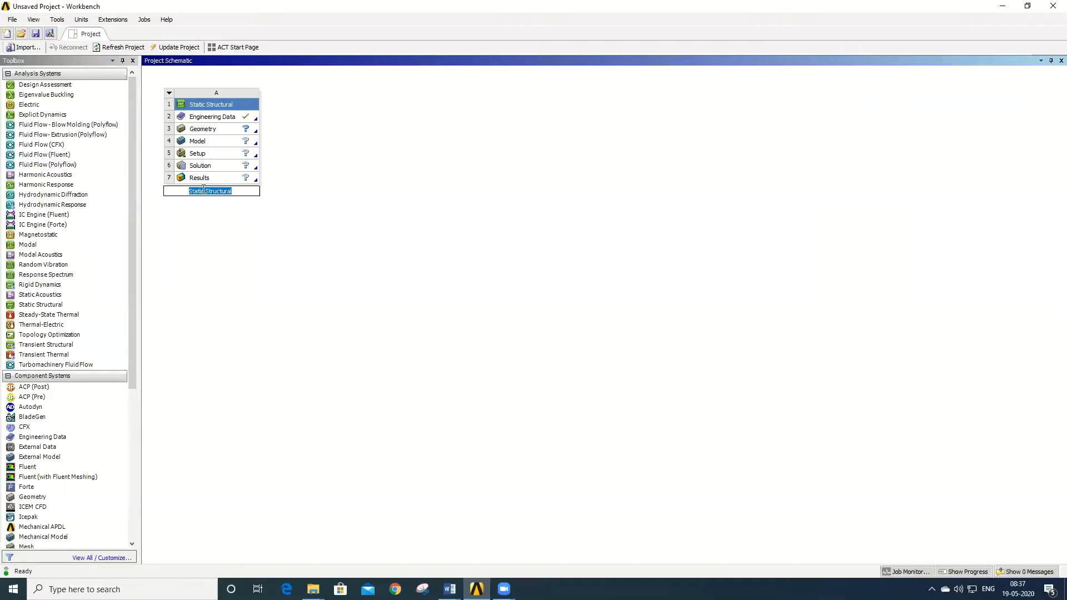
text(#)
text(3D)
text( Trusses)
click(391, 131)
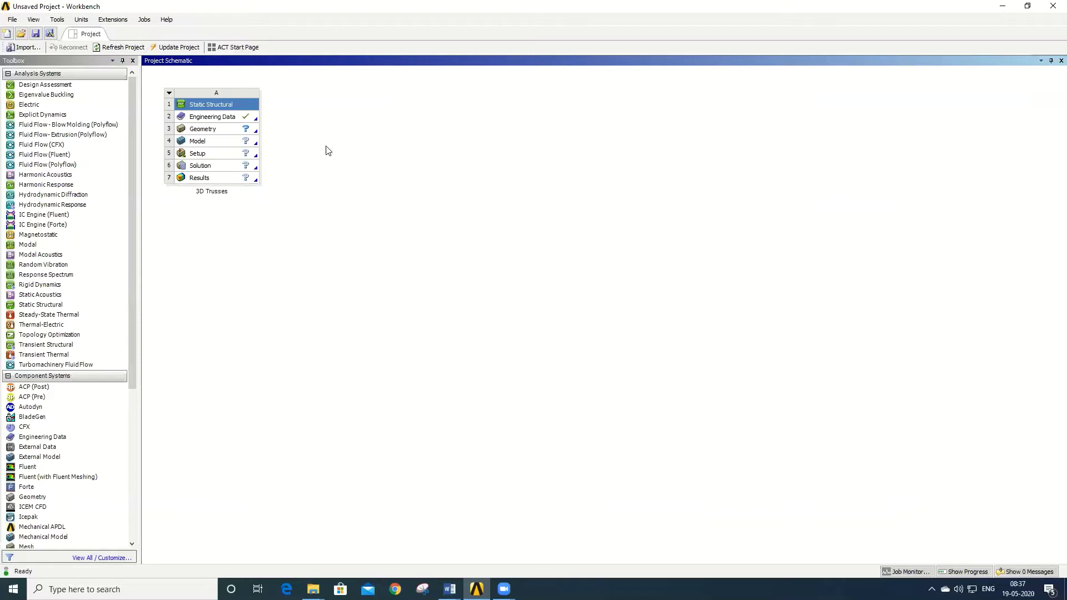
Check the Structural Steel properties in the system's Engineering Data and return to the project schematic.
right_click(225, 121)
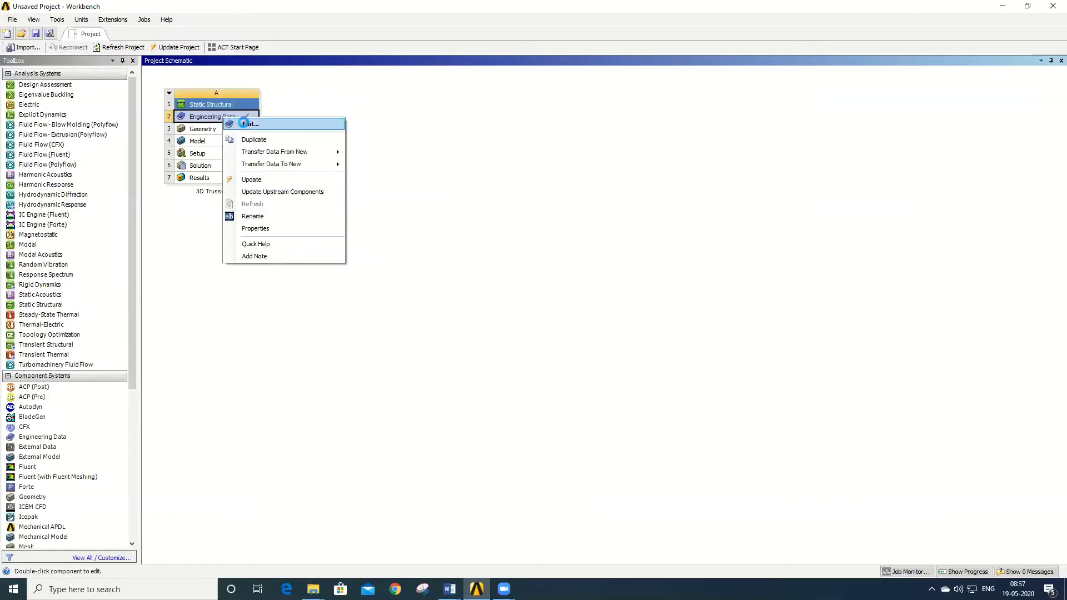
click(248, 125)
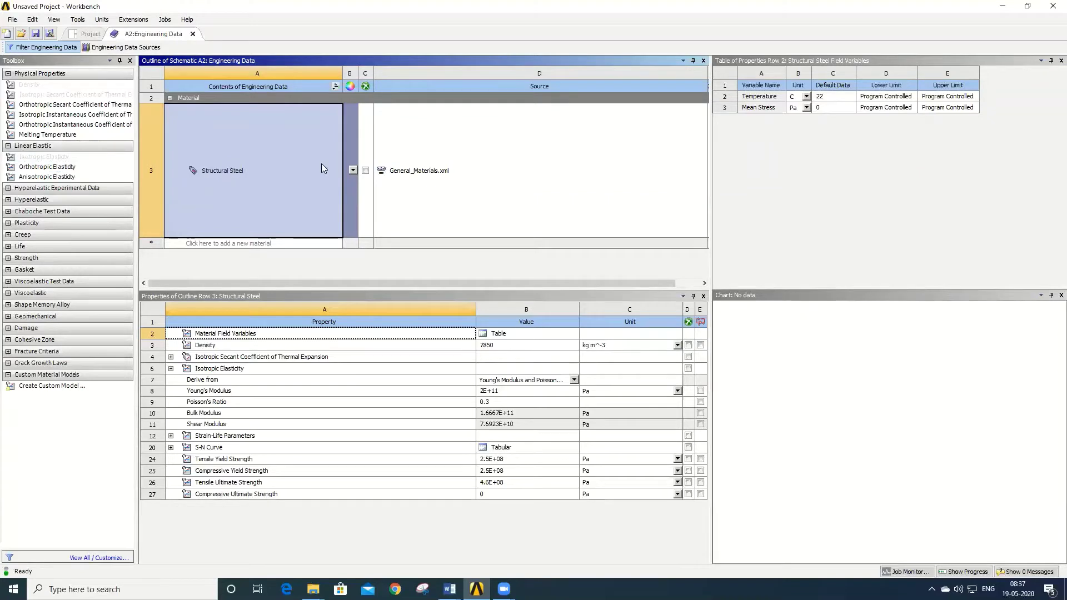
click(192, 34)
Create a new DesignModeler geometry for the 3D Trusses system.
click(204, 132)
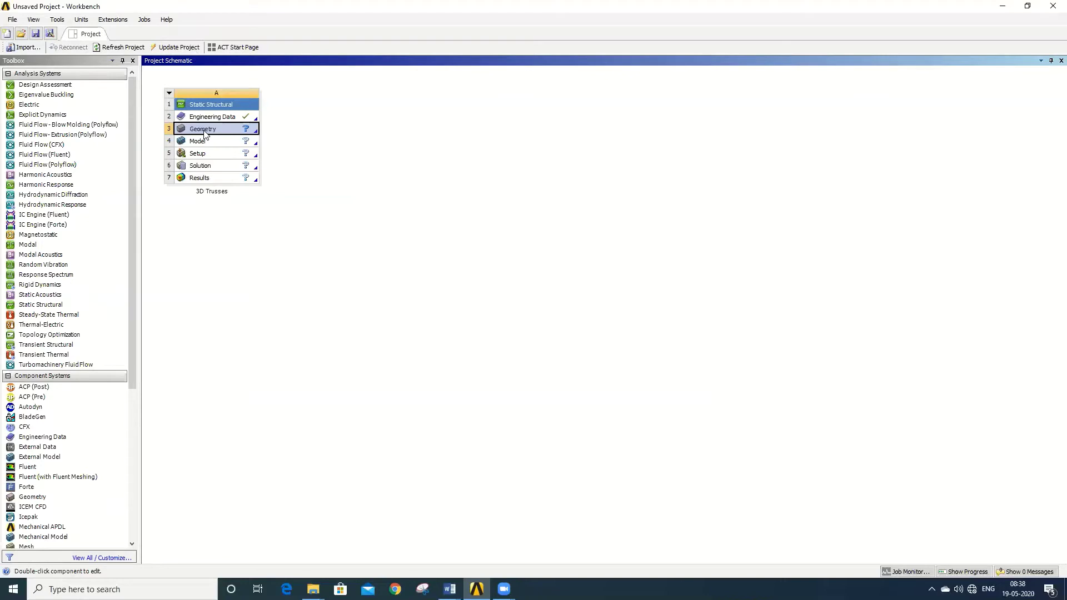
right_click(204, 134)
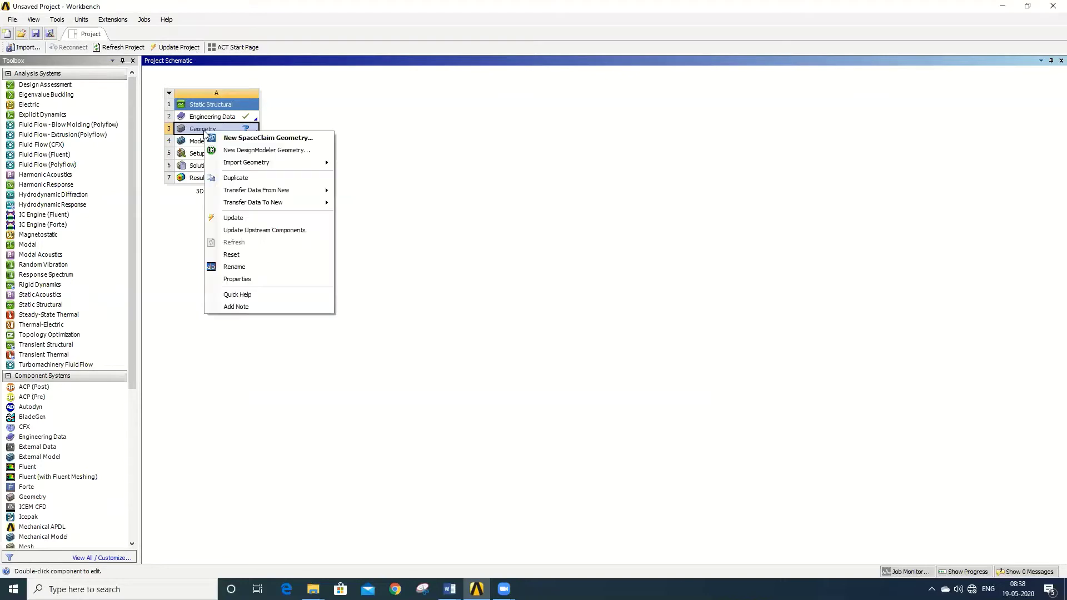
click(228, 151)
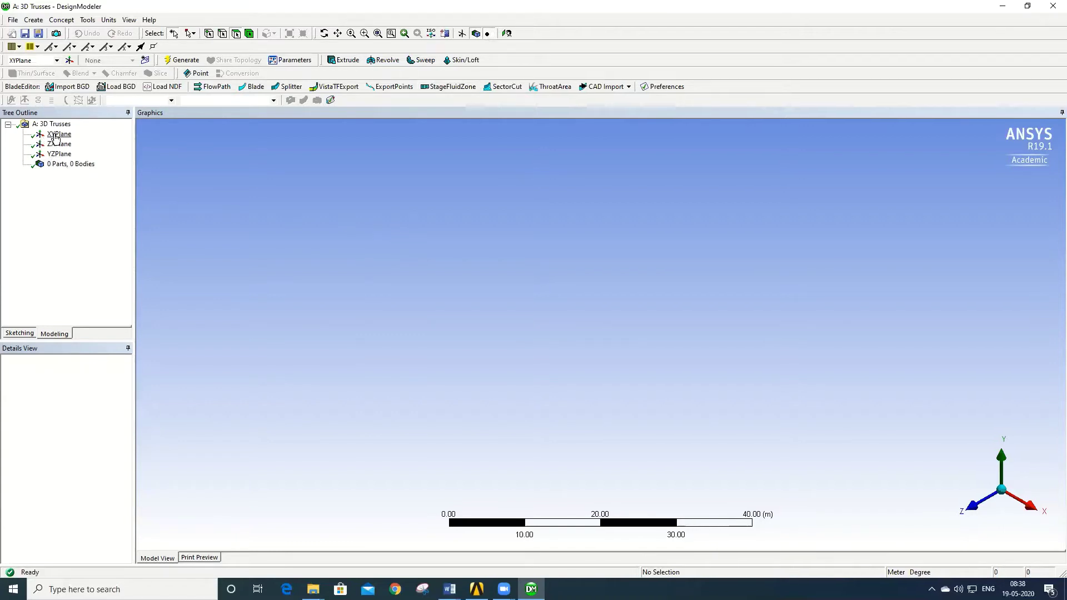
Face the view onto the XYPlane and enter sketching mode on it.
click(55, 135)
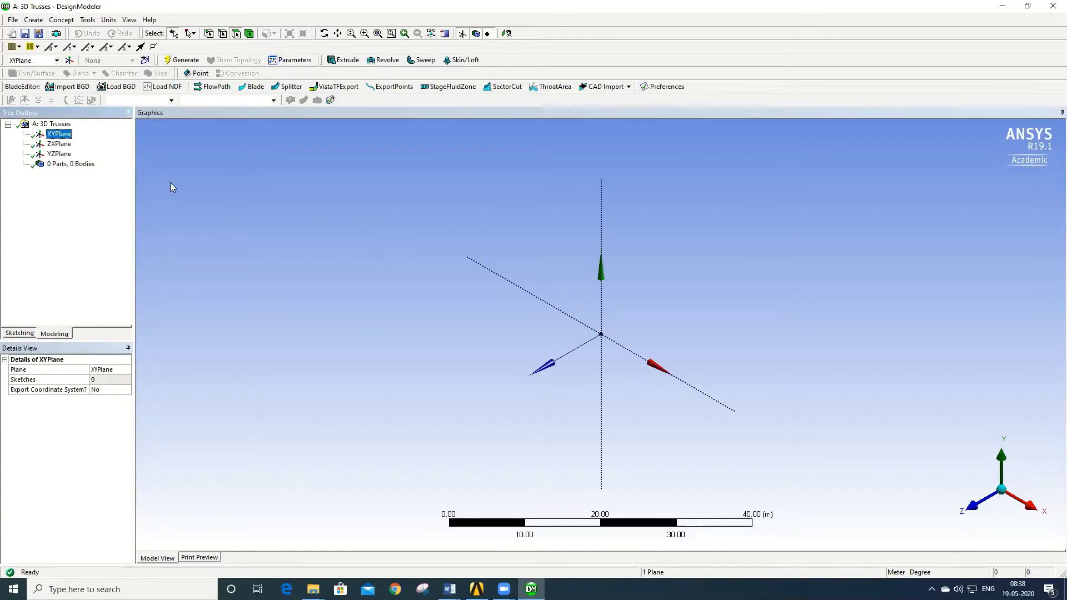
click(506, 34)
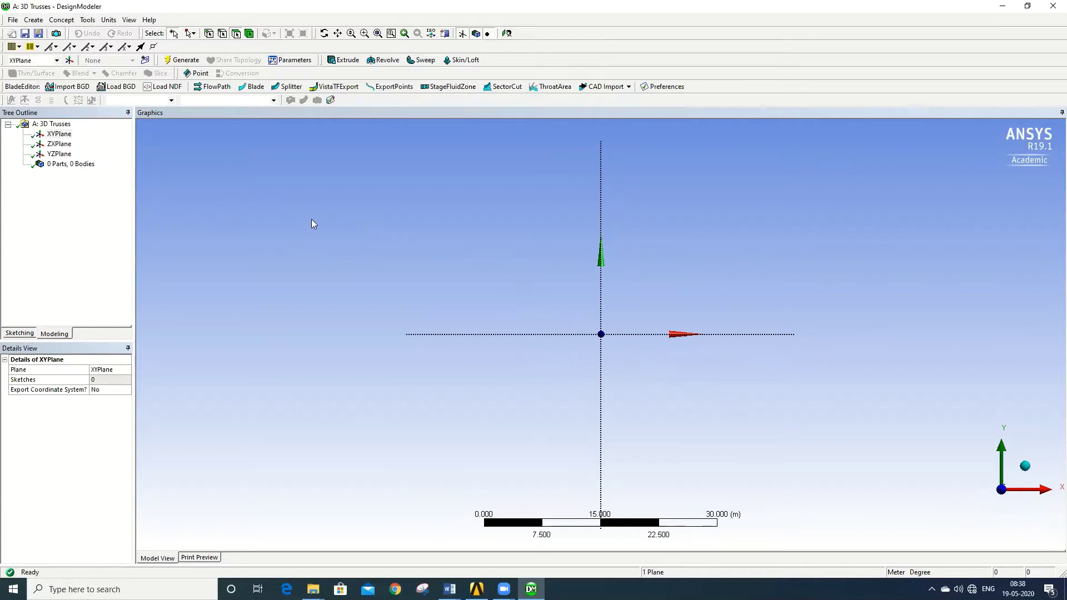
click(25, 334)
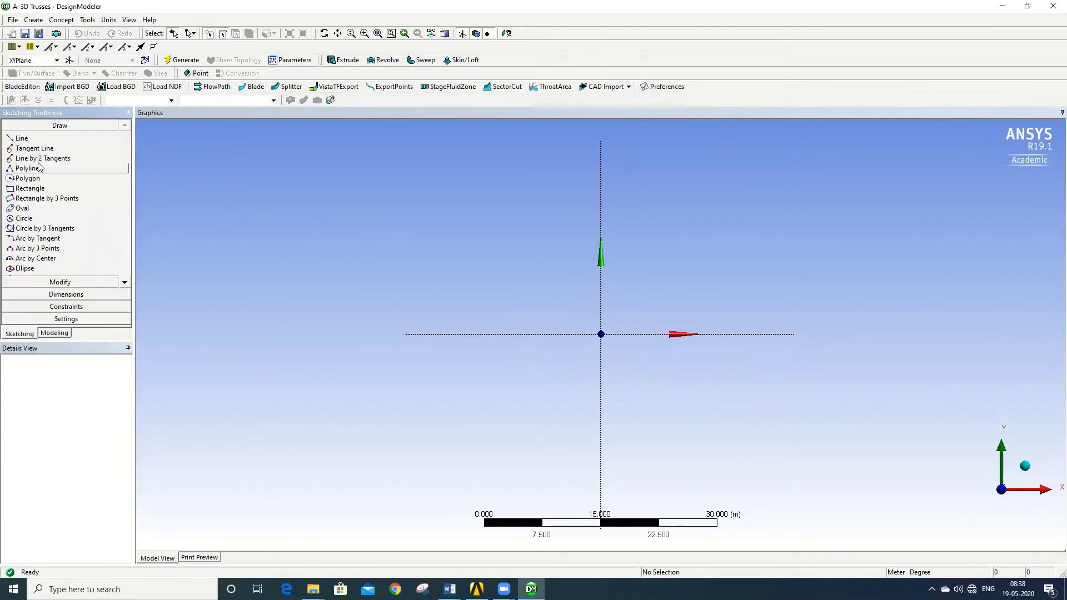
click(22, 138)
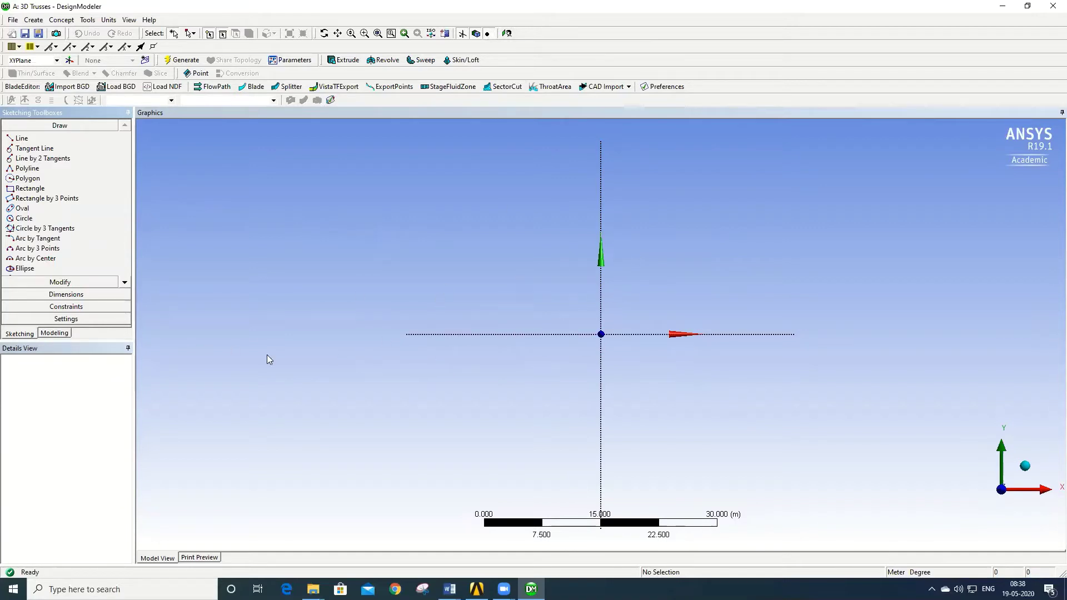
Show the sketch grid in 2D, set its major spacing to 1 m, and review the minor steps and snaps settings.
click(66, 319)
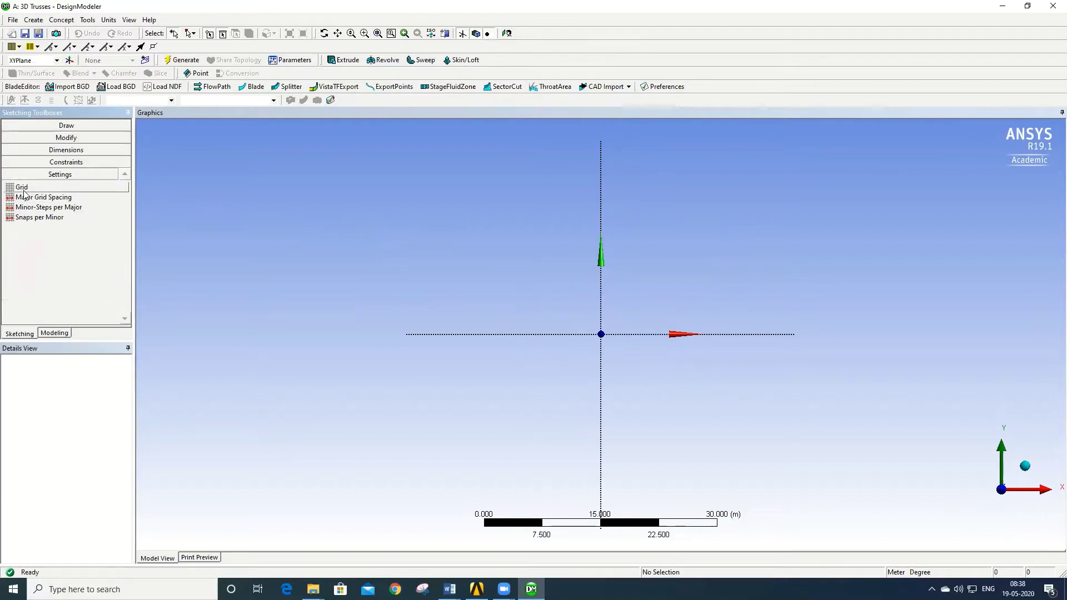
click(23, 191)
click(97, 187)
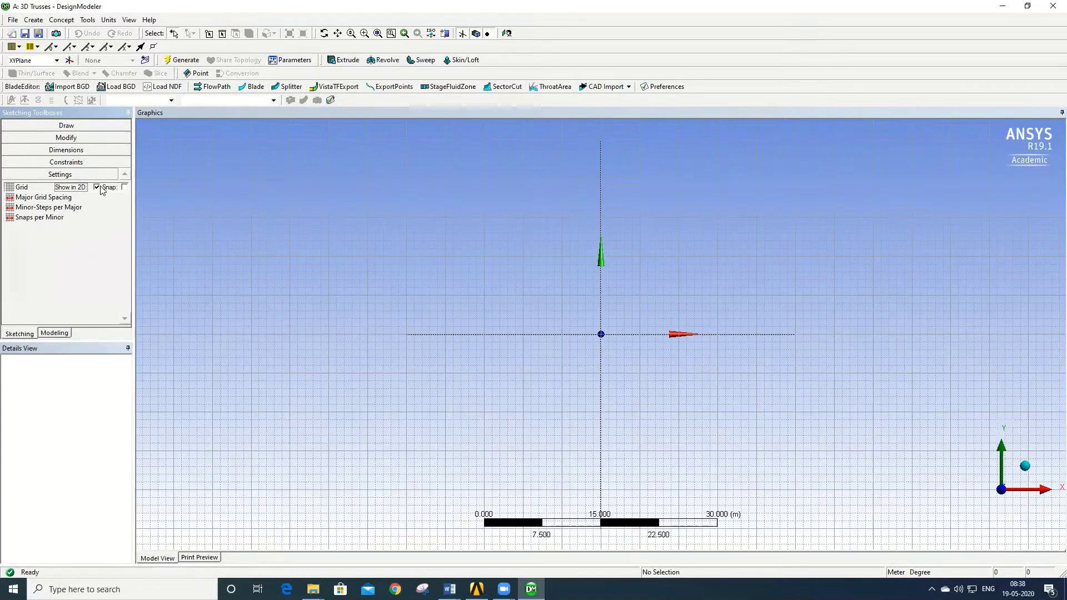
click(91, 198)
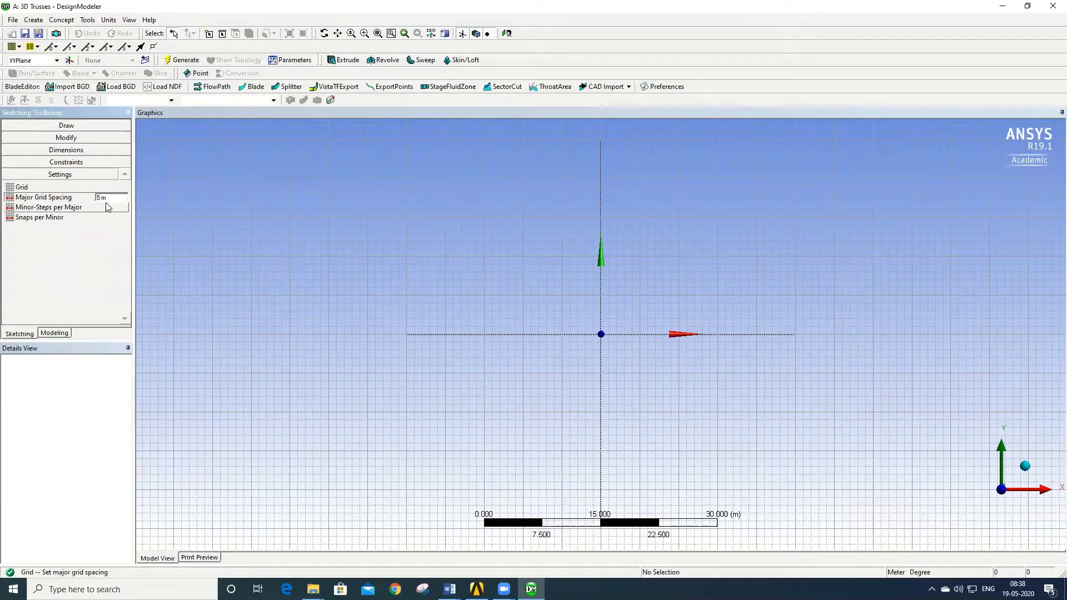
click(119, 198)
text(1)
click(73, 211)
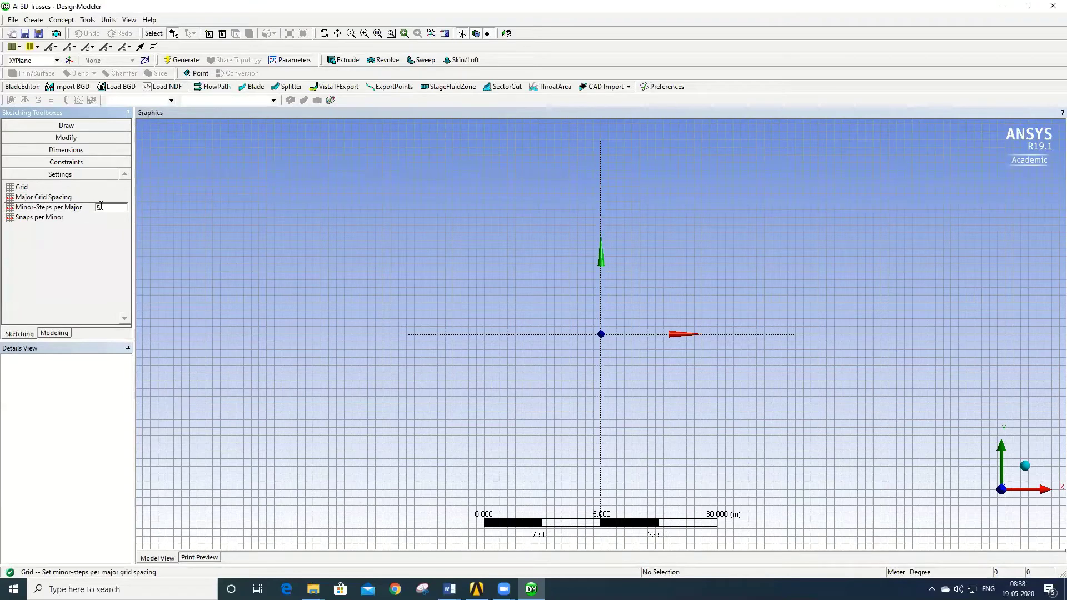
click(105, 205)
click(67, 217)
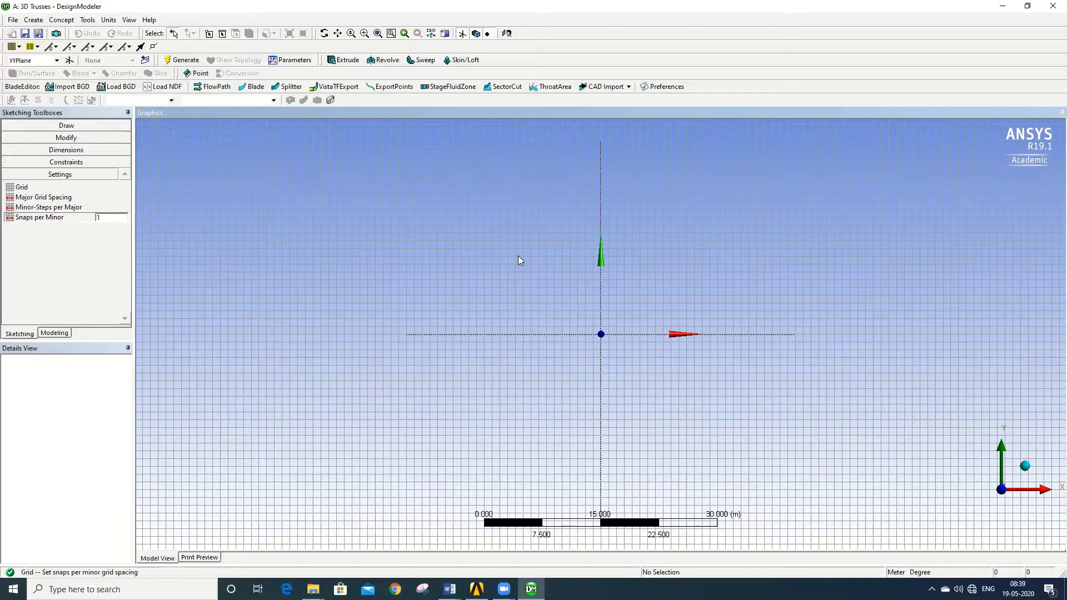
Draw an open zigzag polyline from the origin to 8 m along X, with four 2 m high peaks spaced 2 m apart.
click(66, 125)
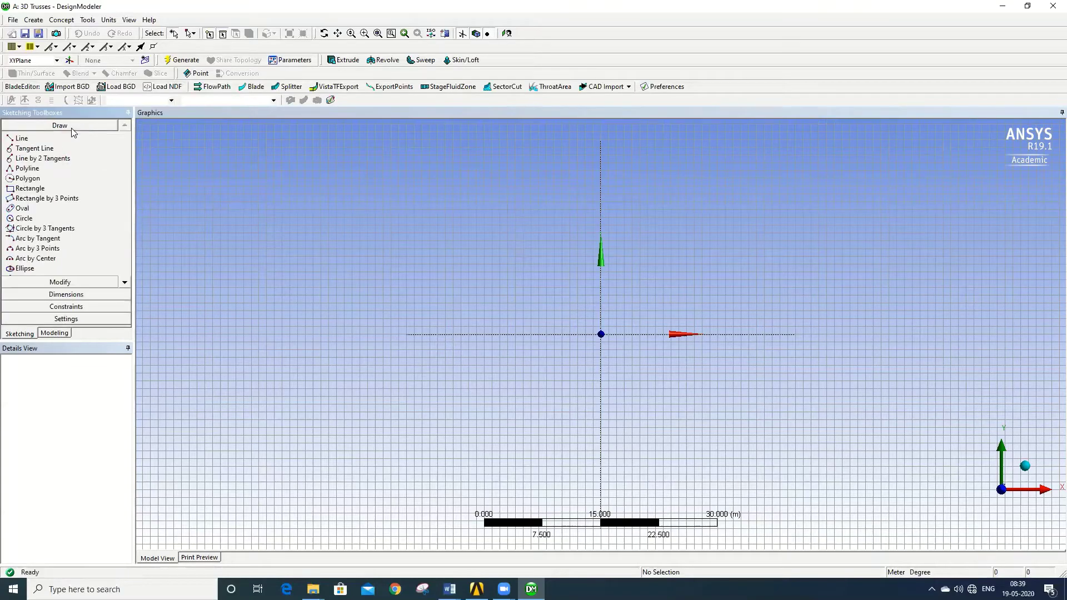
click(25, 169)
scroll(620, 333, up, 5)
scroll(740, 323, up, 1)
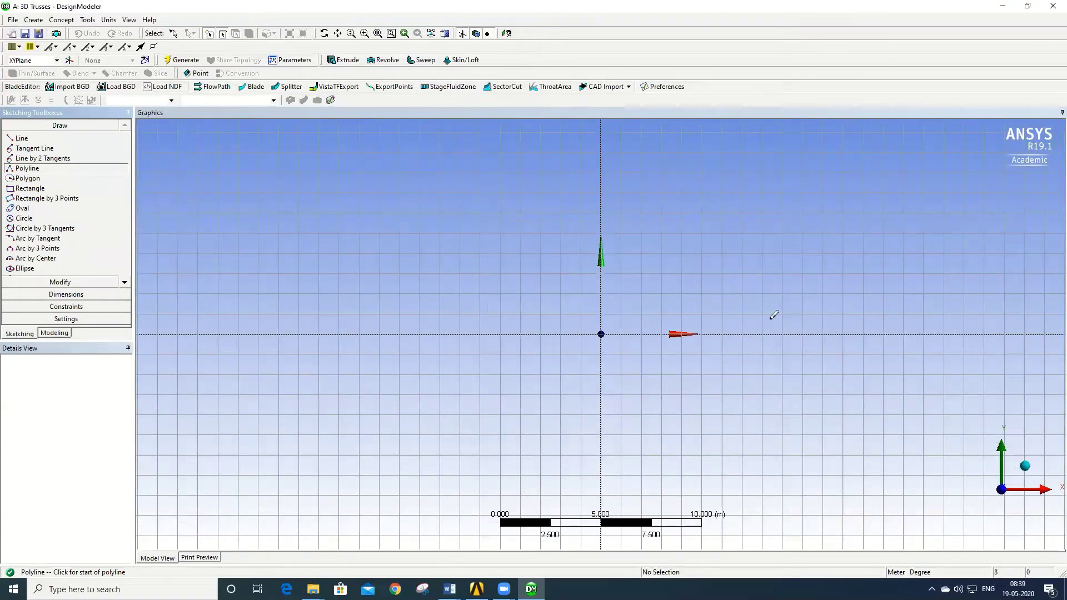
click(601, 334)
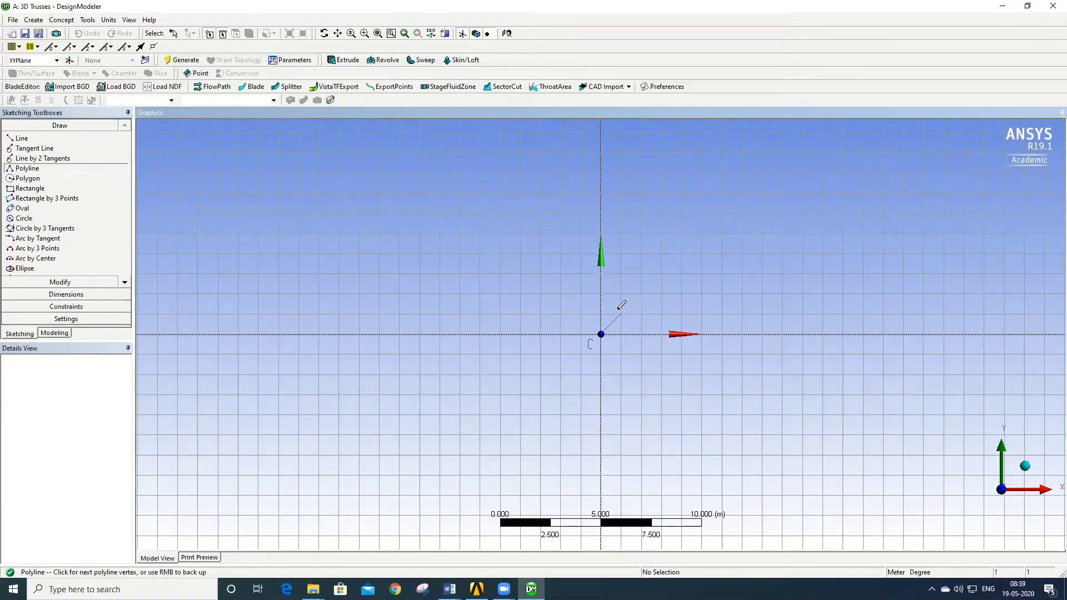
click(621, 293)
click(642, 333)
click(661, 293)
click(681, 334)
click(702, 293)
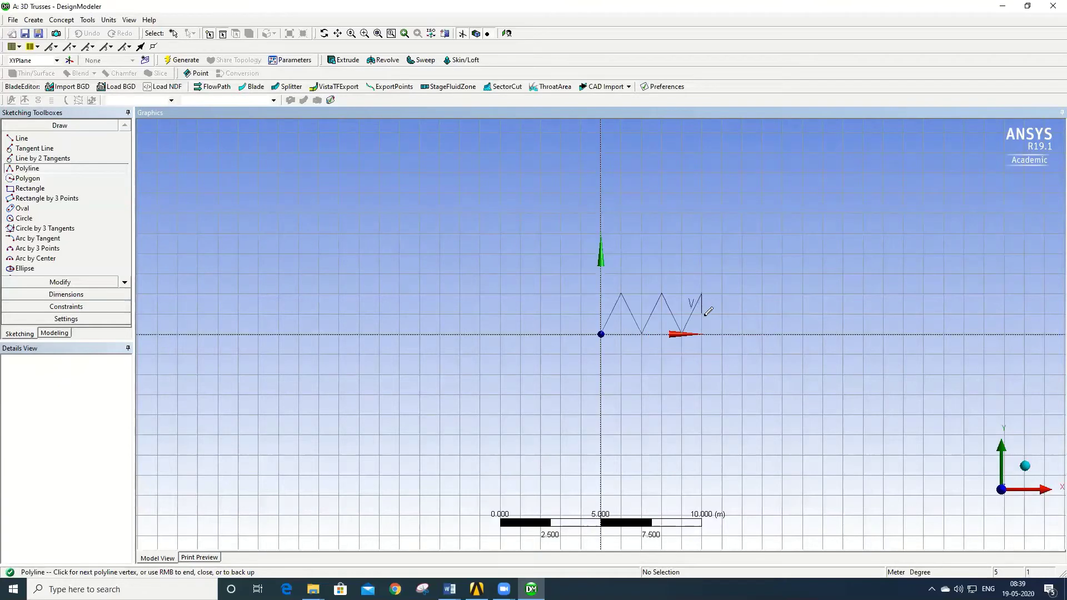
click(722, 334)
click(742, 293)
right_click(762, 323)
click(781, 327)
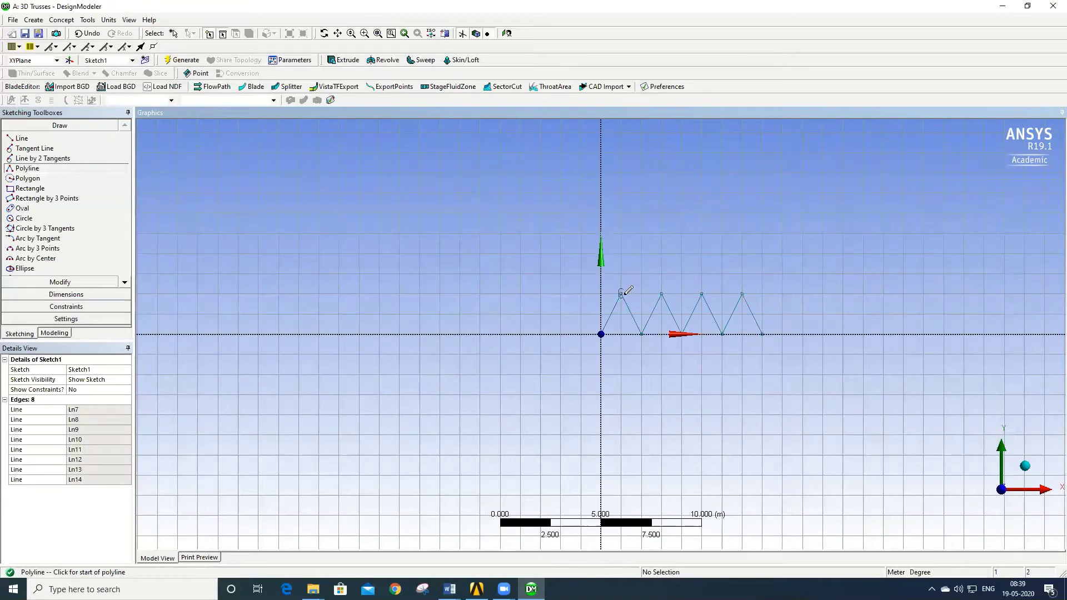
Draw an open polyline joining the four truss peaks as the top chord, from X = 1 m to X = 7 m.
click(621, 293)
click(661, 293)
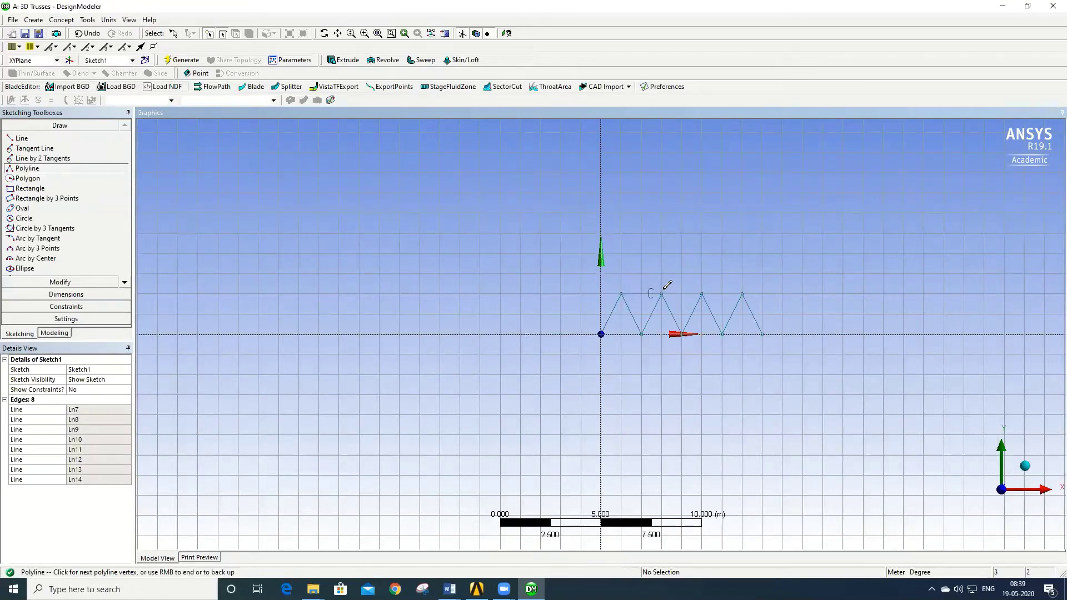
click(702, 293)
click(701, 293)
click(741, 292)
right_click(784, 235)
click(799, 245)
Generate a line body from Sketch1 using Lines From Sketches with the Add Material operation.
mouse_move(646, 284)
middle_down()
mouse_move(684, 294)
mouse_move(693, 324)
middle_up()
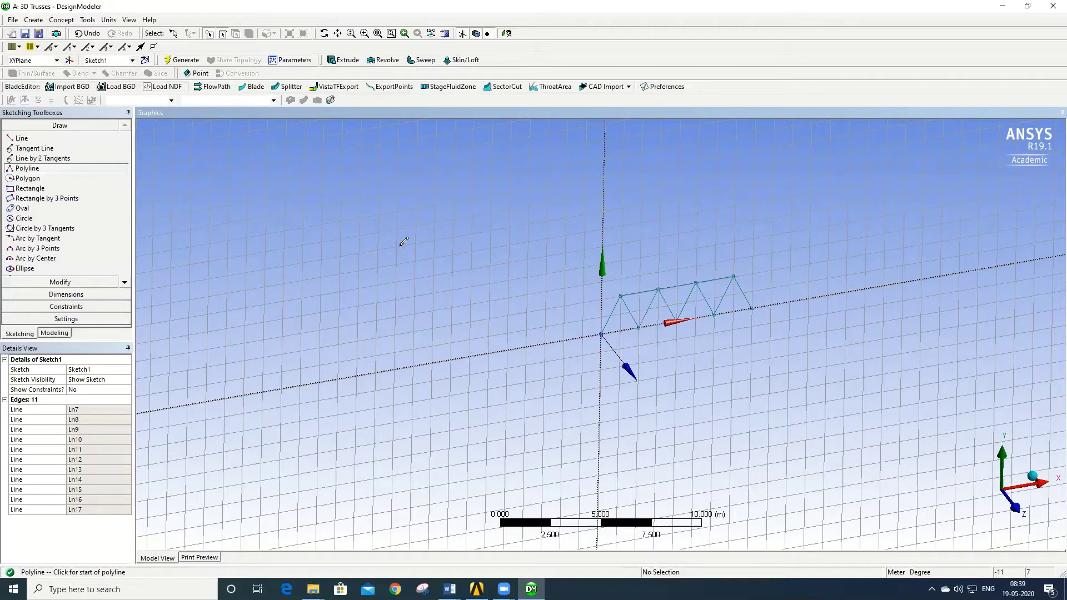
click(60, 21)
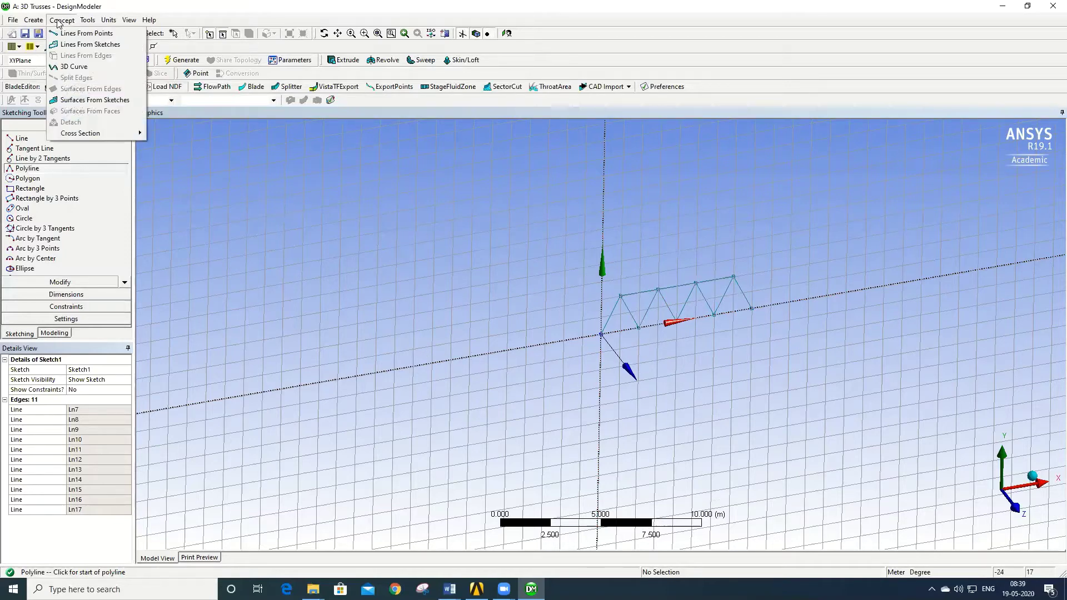
click(89, 45)
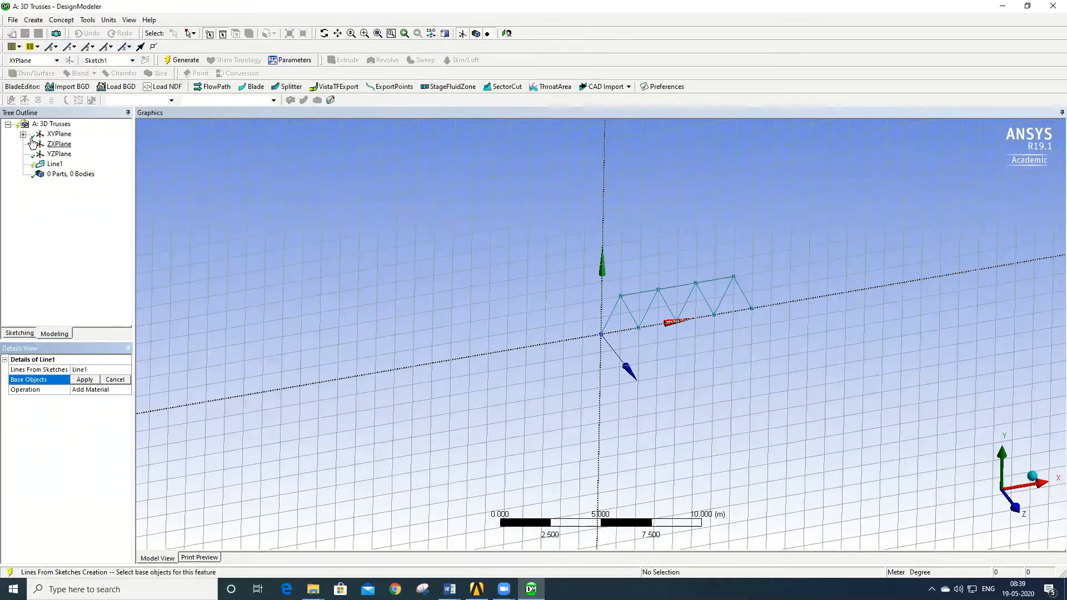
click(23, 134)
click(72, 144)
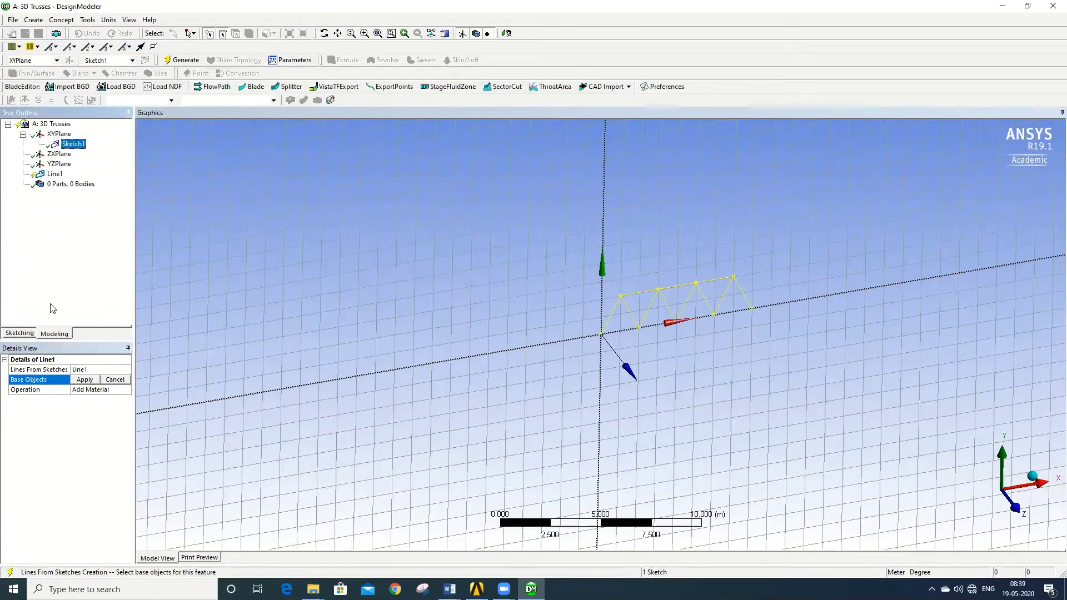
click(86, 380)
click(182, 60)
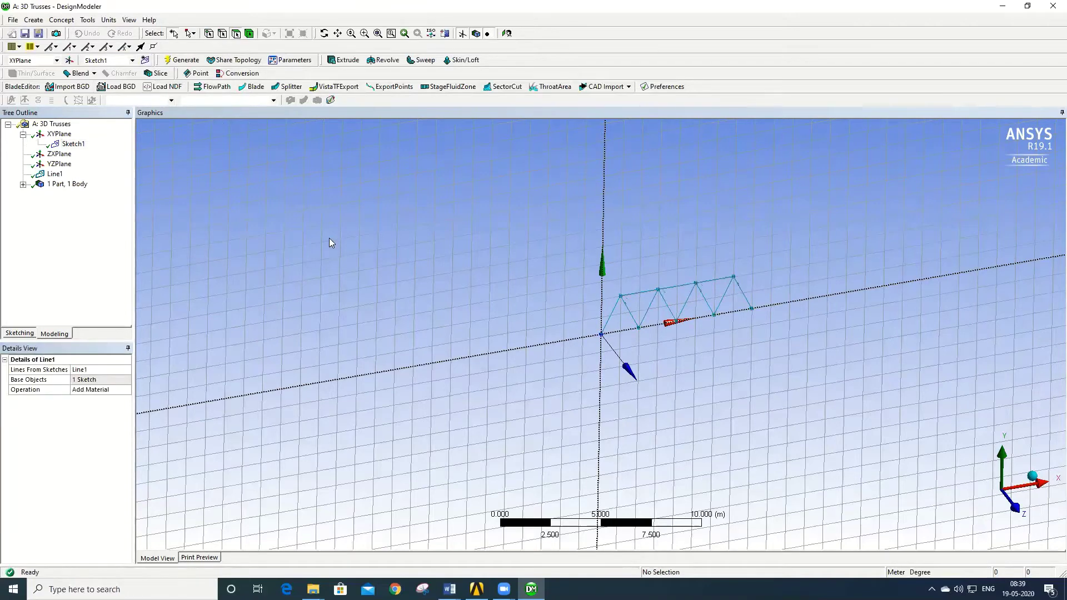
Examine the truss line body and its properties under the single part.
middle_drag(326, 281, 260, 282)
click(23, 184)
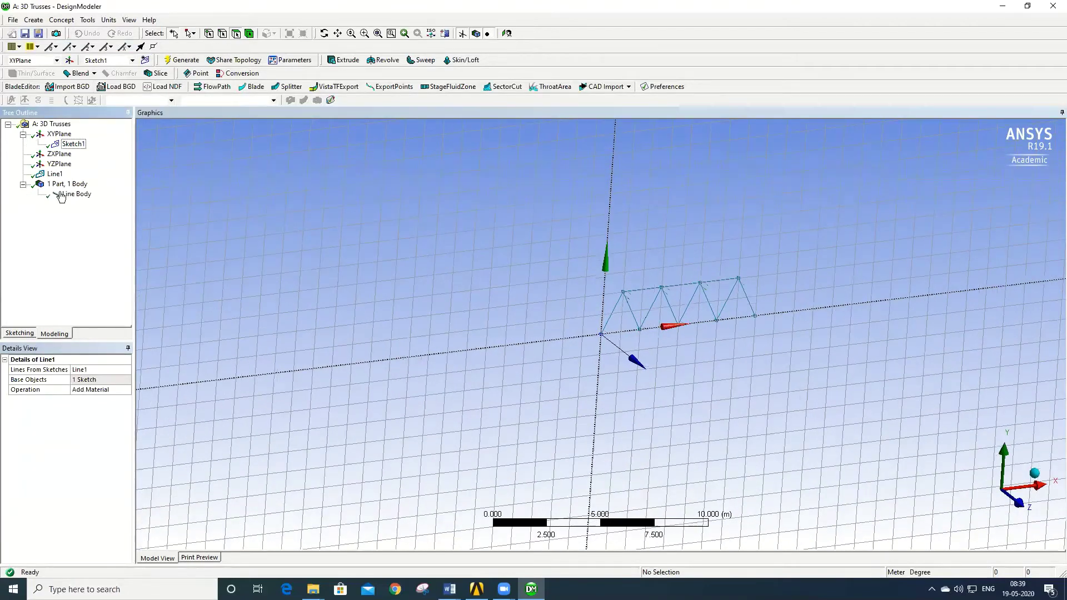
click(62, 194)
middle_drag(372, 338, 537, 321)
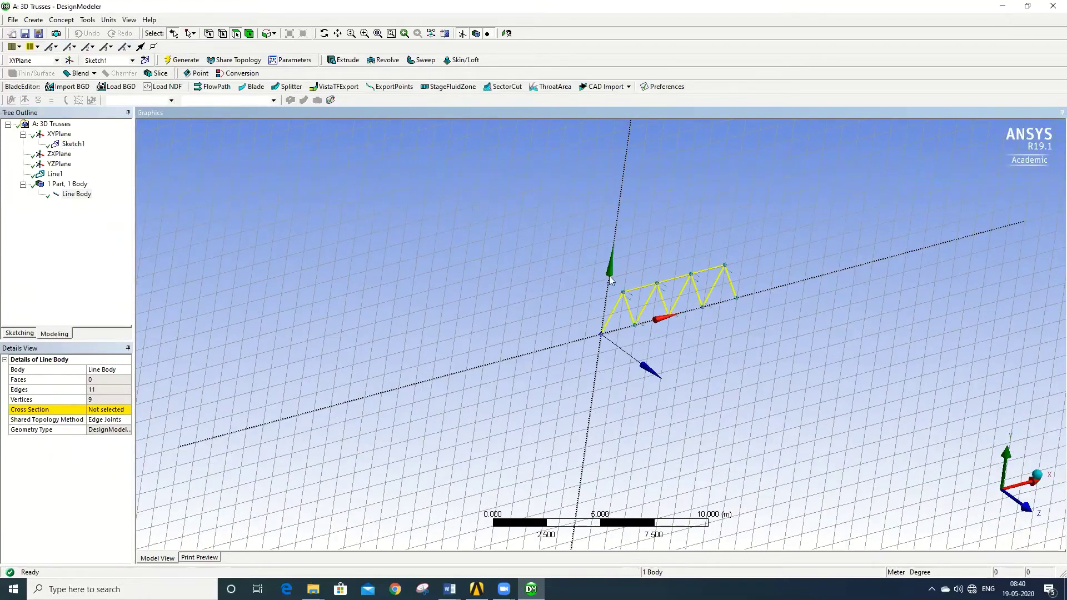
click(92, 228)
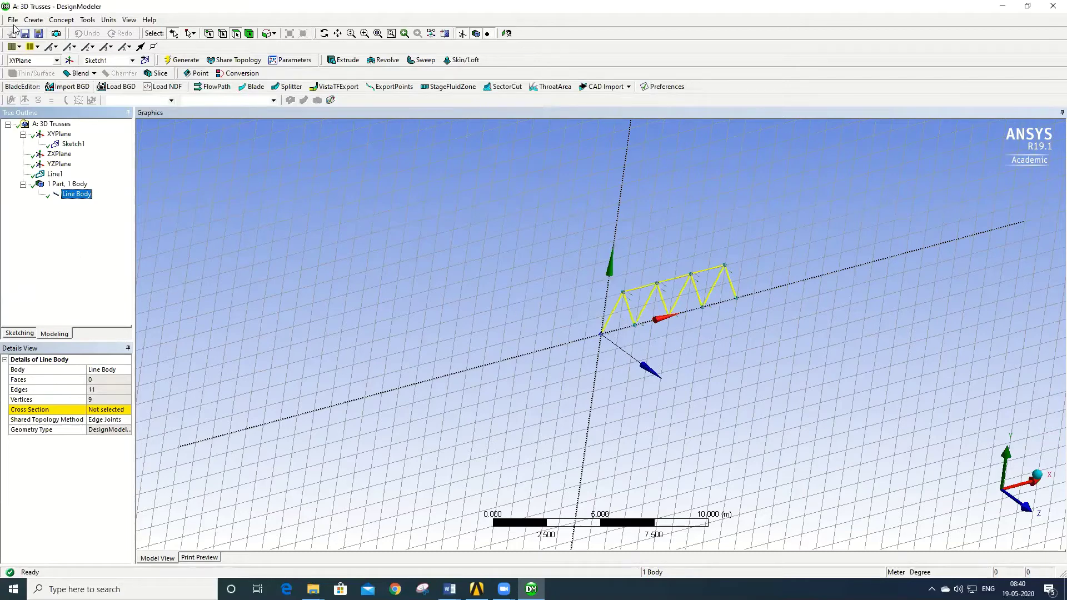
Create a linear pattern of the truss line body along the XY plane normal with a 2 m offset and 1 copy.
click(34, 21)
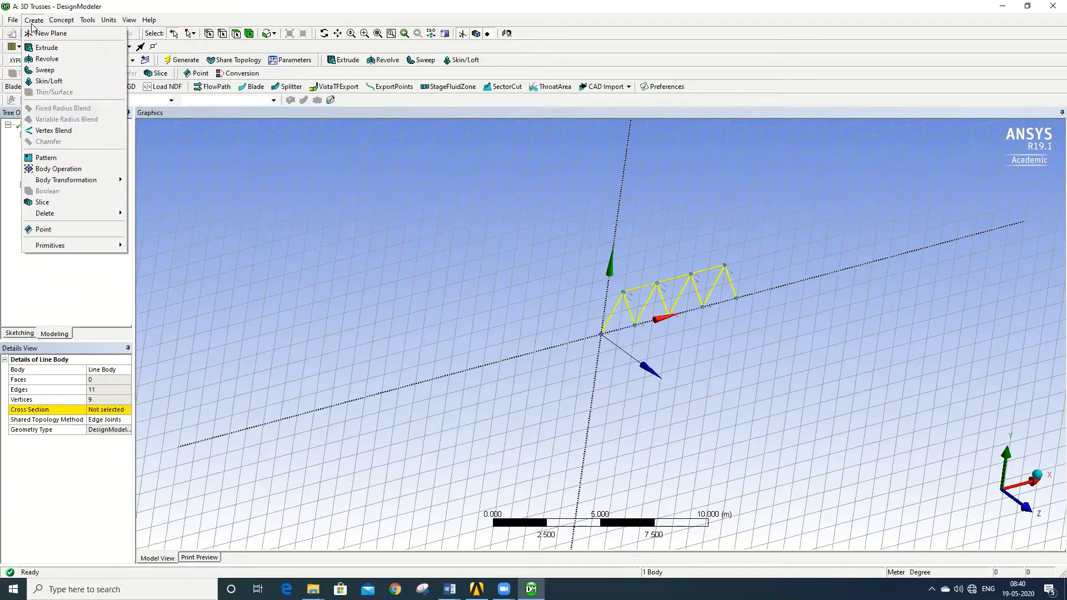
click(72, 161)
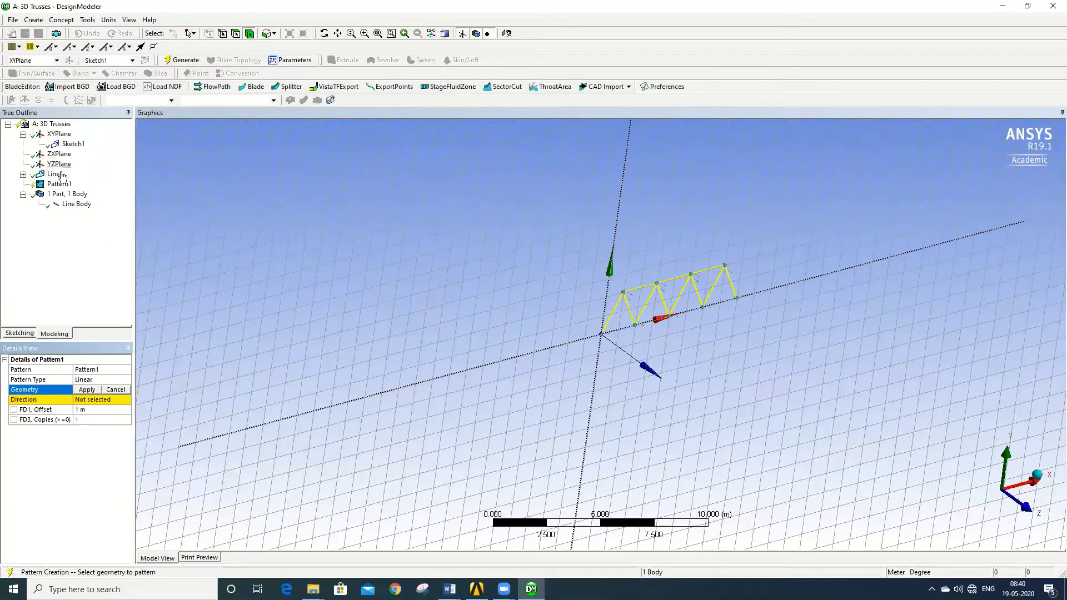
click(66, 207)
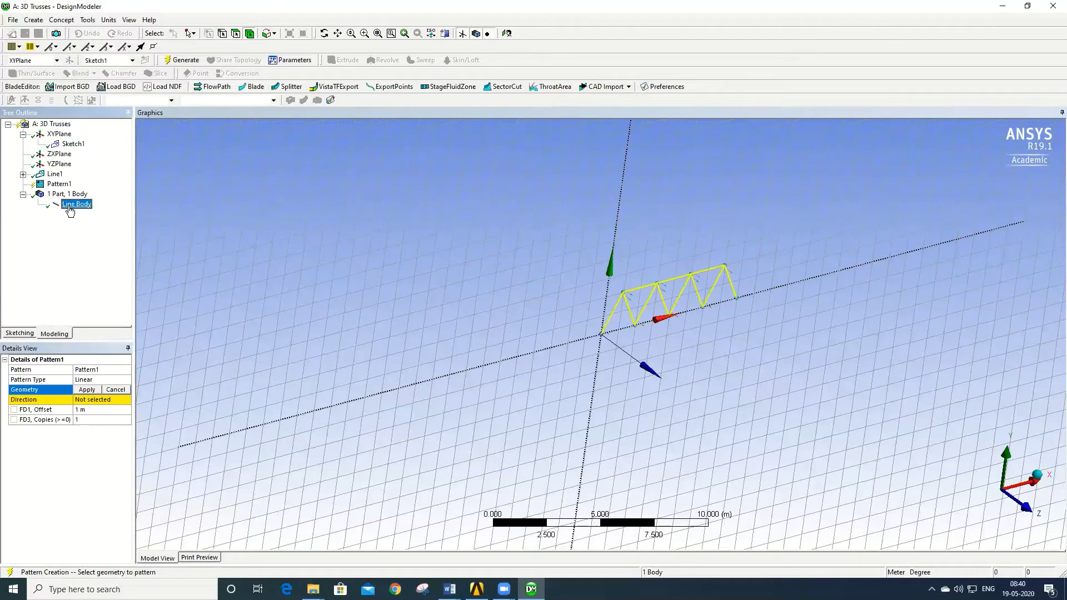
click(88, 390)
click(92, 400)
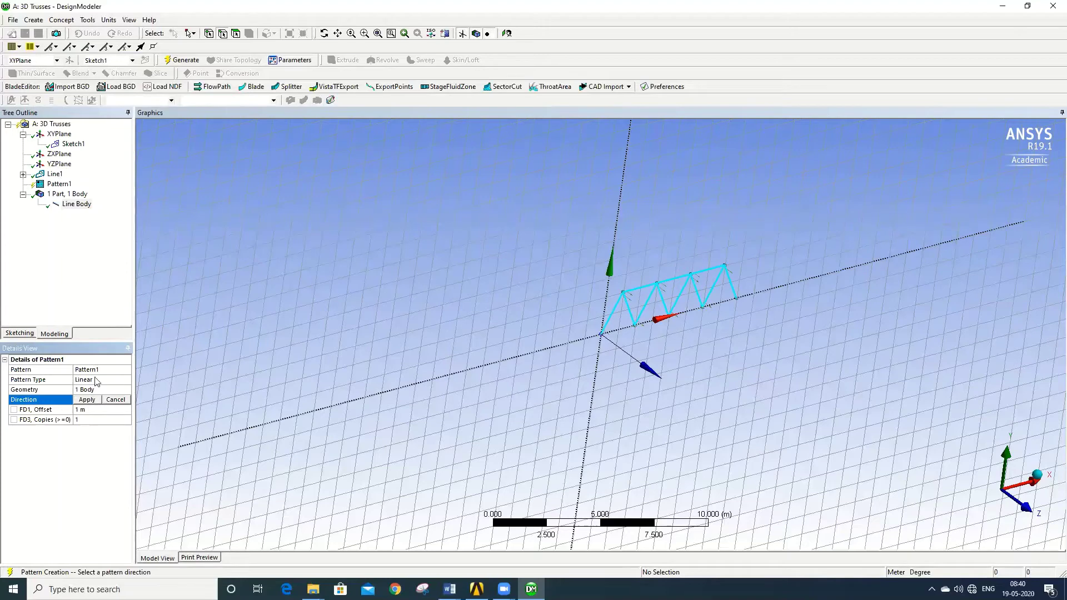
click(60, 135)
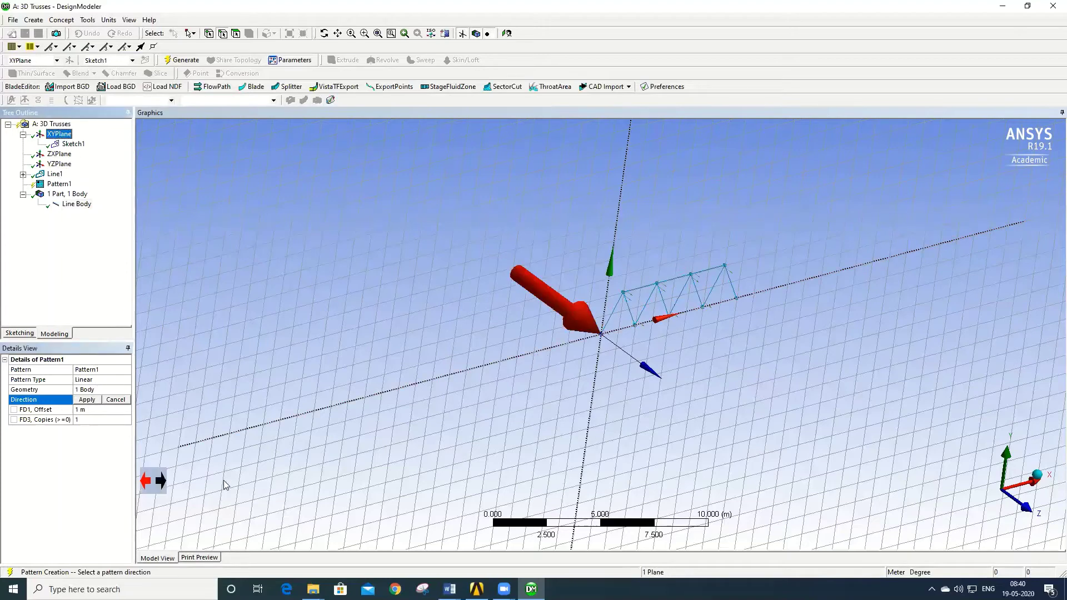
click(87, 400)
click(90, 410)
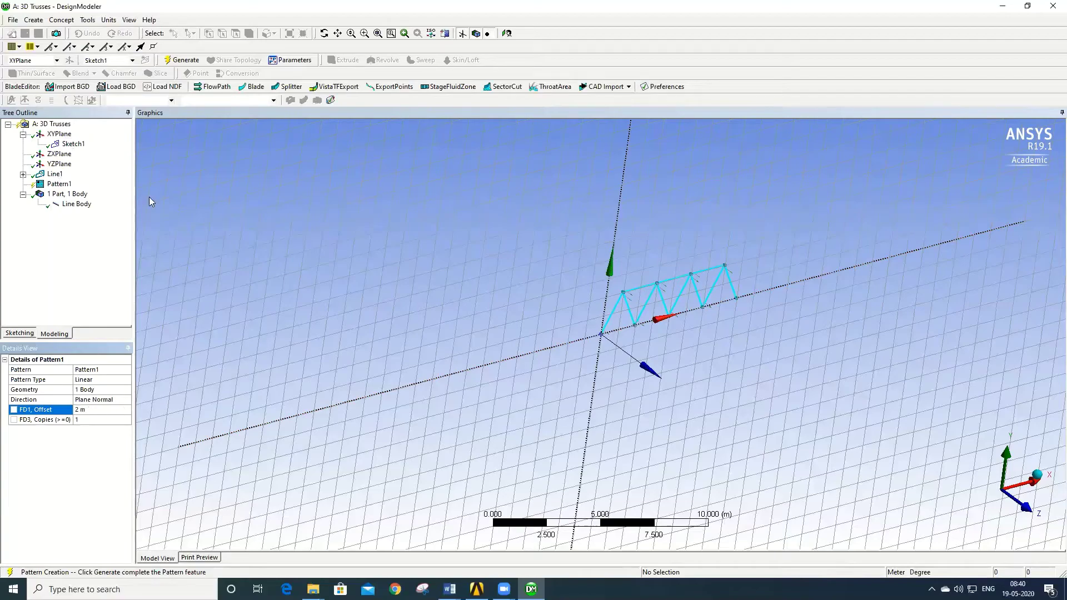
click(182, 60)
middle_drag(573, 368, 631, 359)
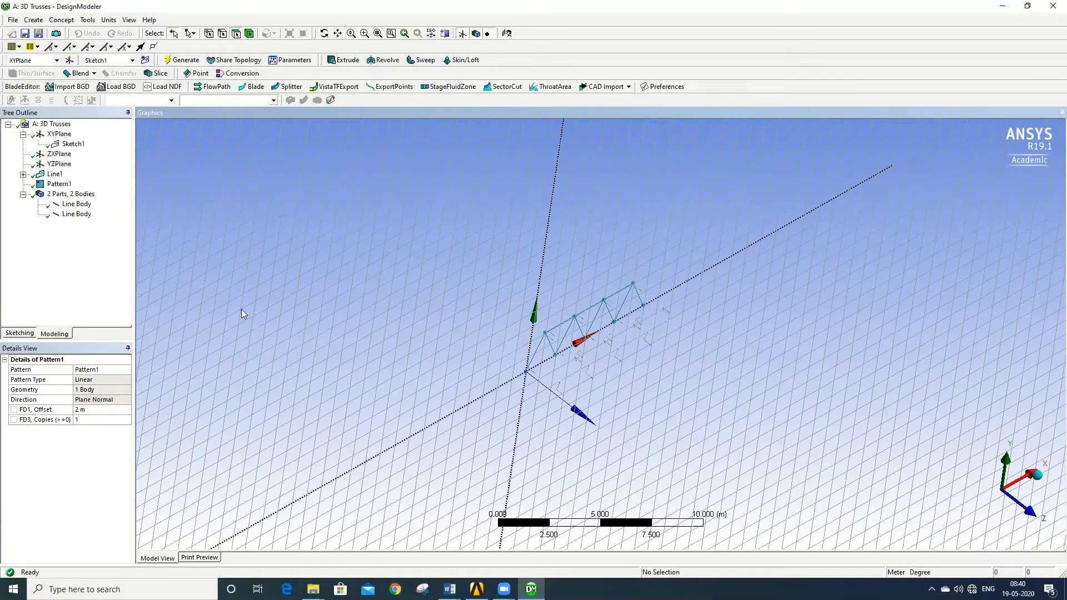
Add a new plane based on ZXPlane with an Offset Z transform.
click(23, 194)
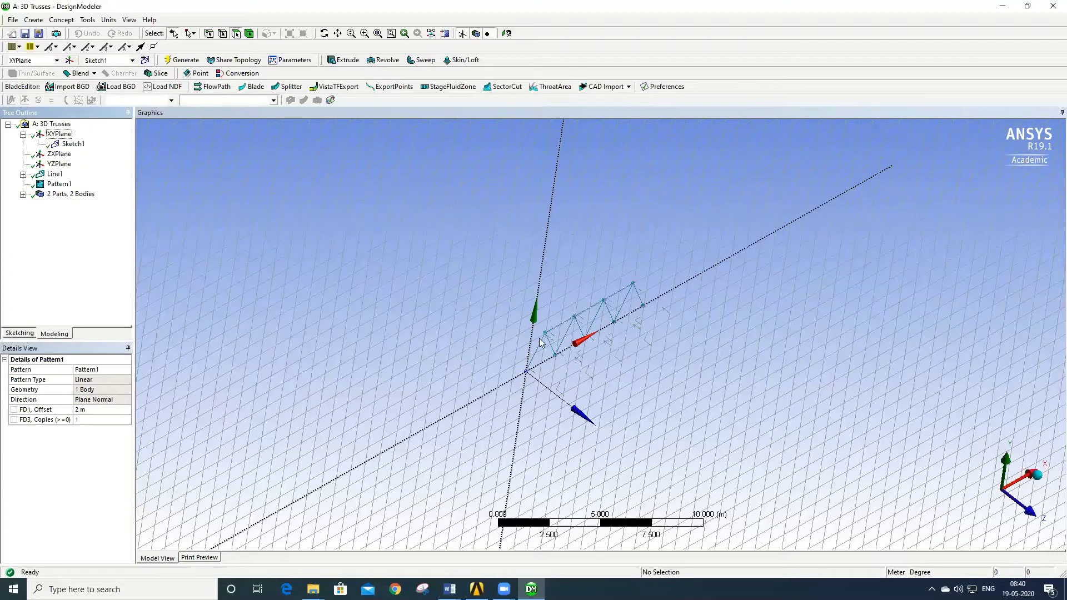
click(59, 154)
middle_drag(363, 293, 350, 282)
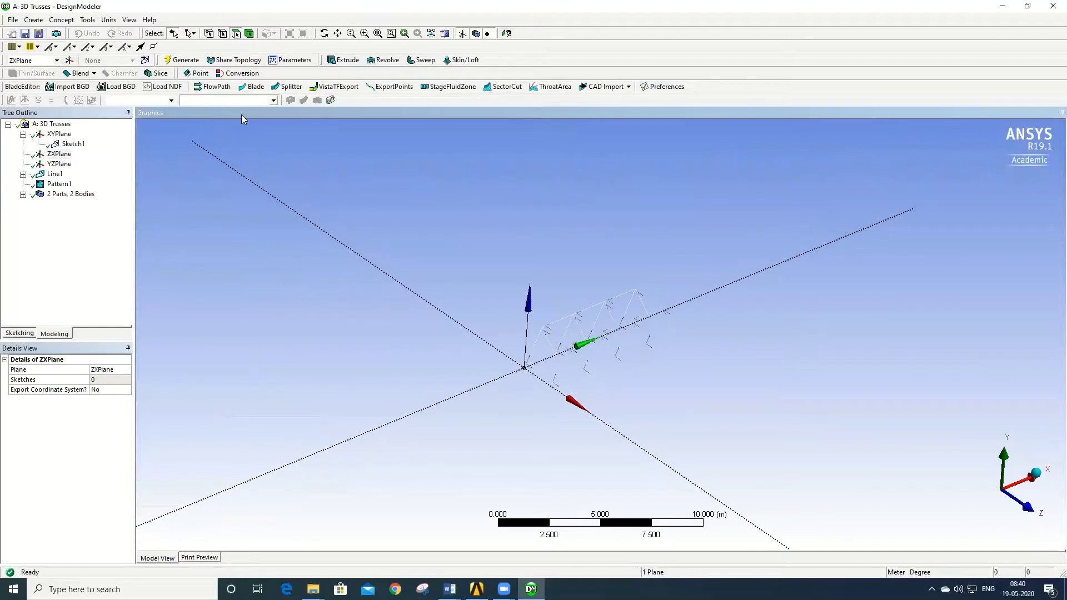
click(68, 61)
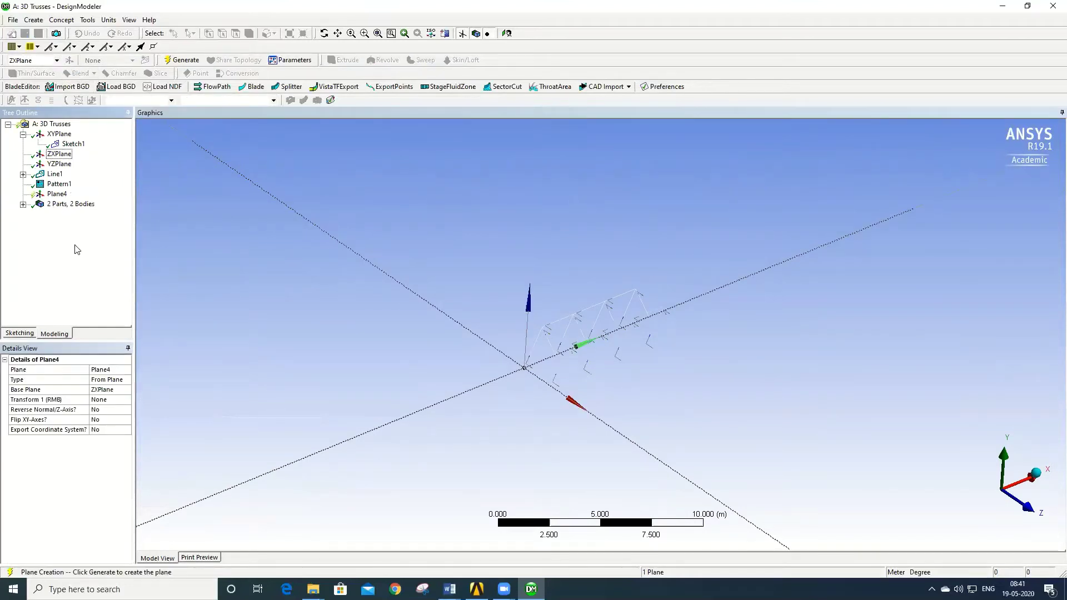
click(110, 401)
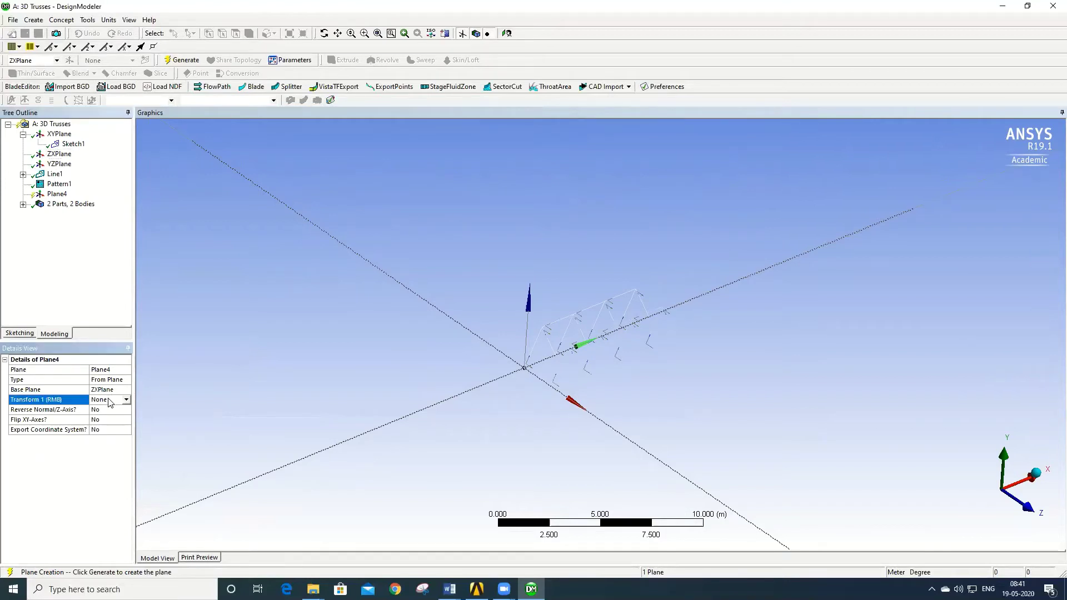
click(126, 400)
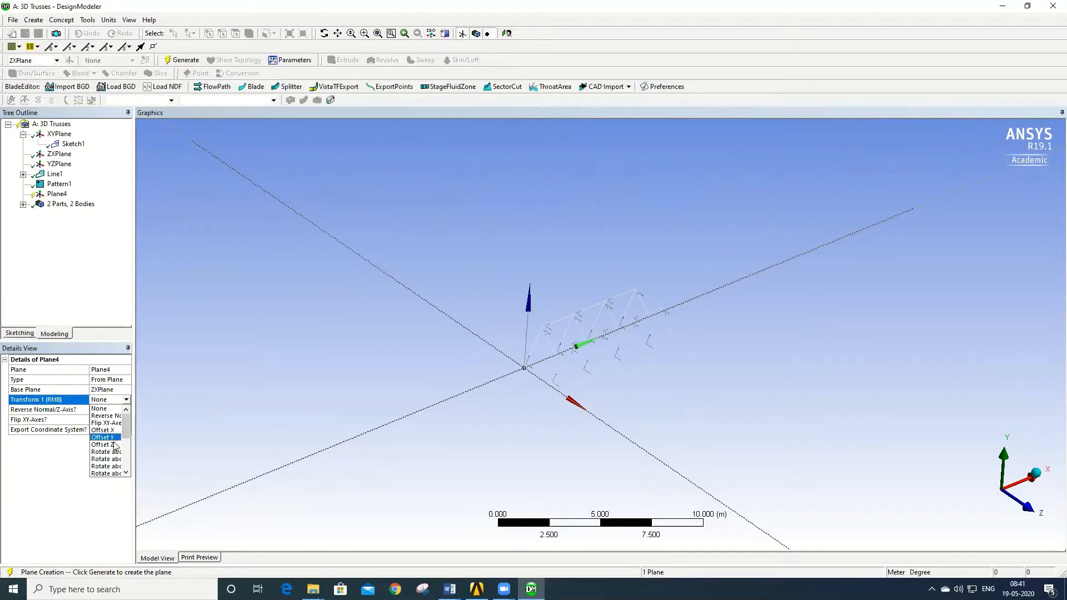
click(118, 445)
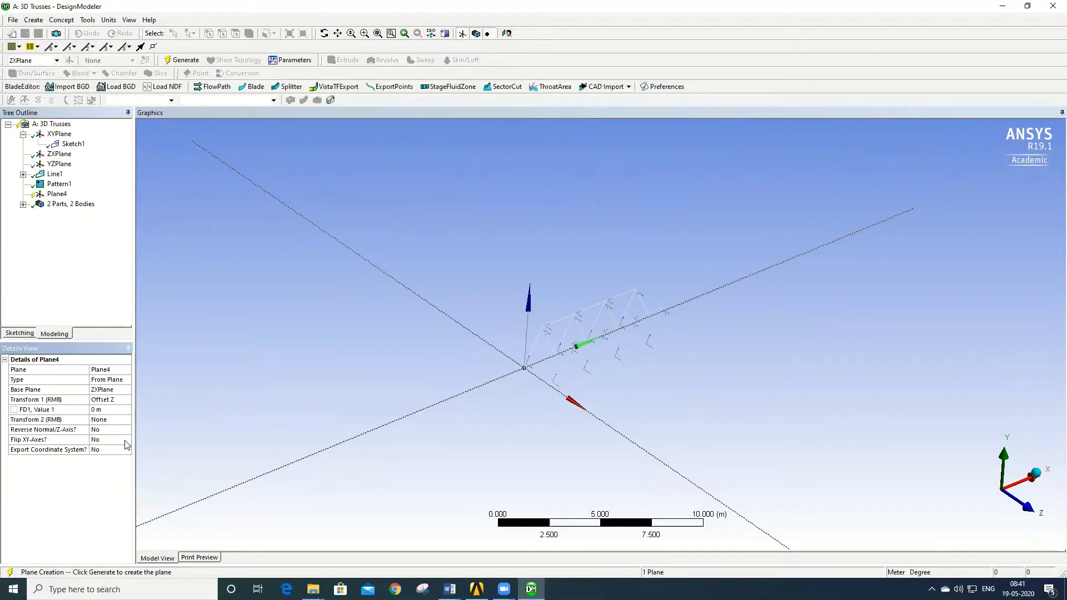
Keep ZXPlane as the new plane's base, set its Z offset to 2 m, and generate it.
click(117, 391)
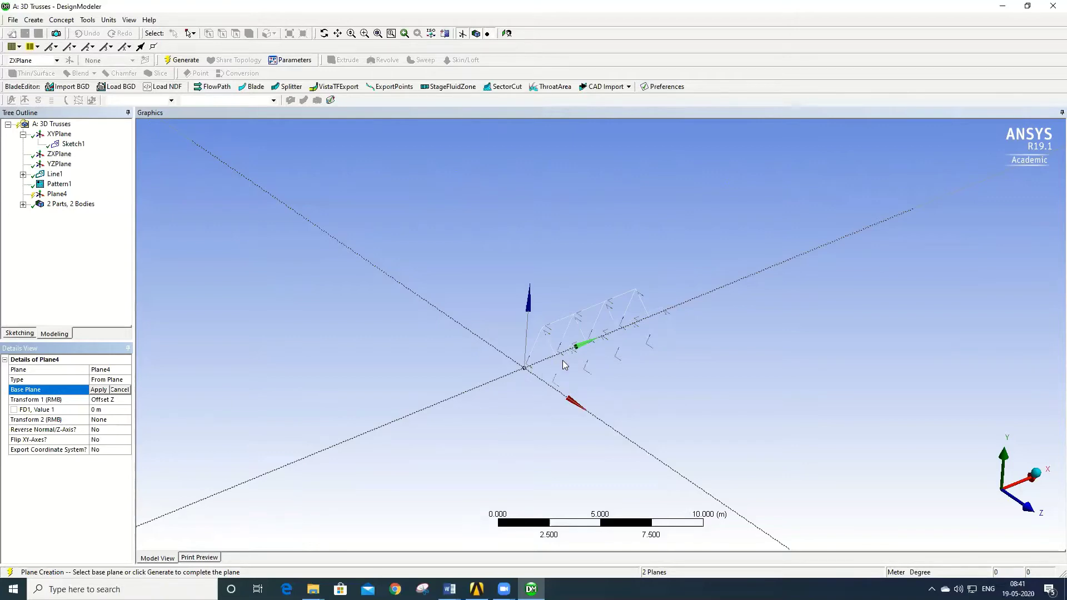
click(58, 134)
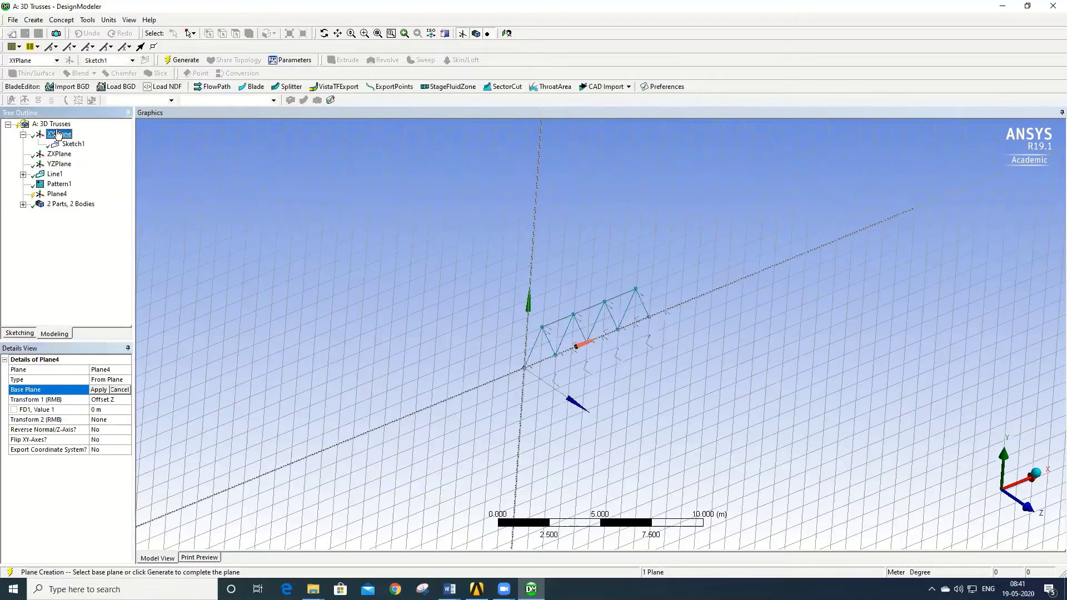
click(59, 154)
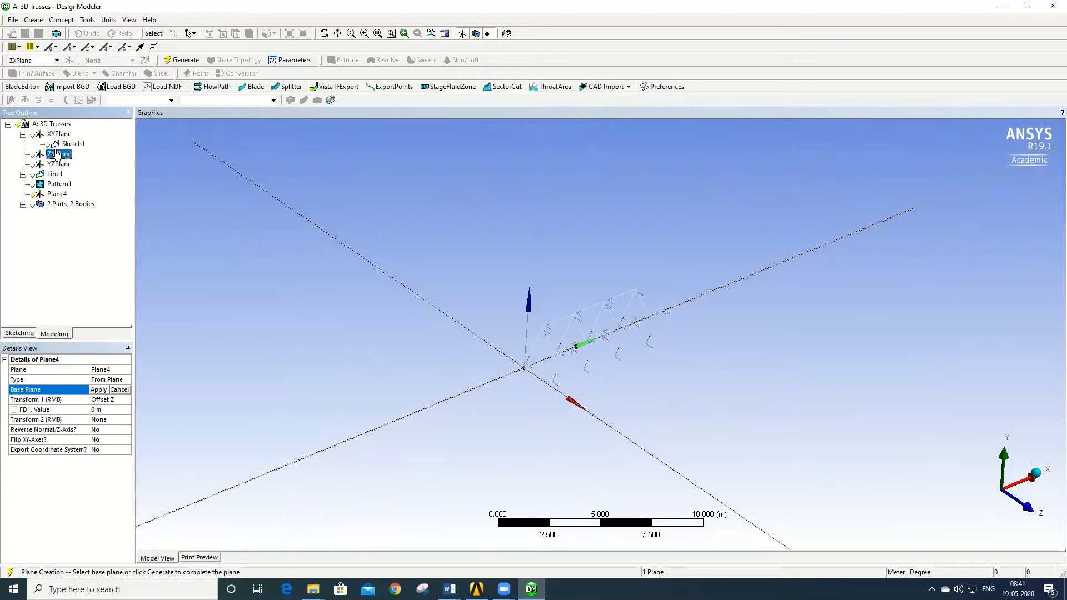
click(114, 400)
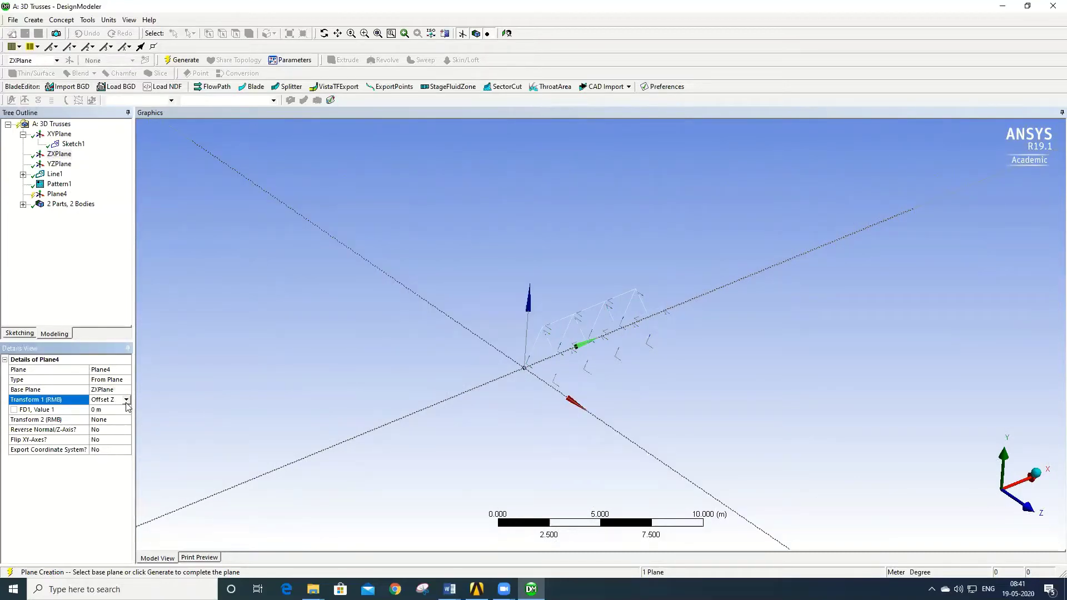
click(101, 411)
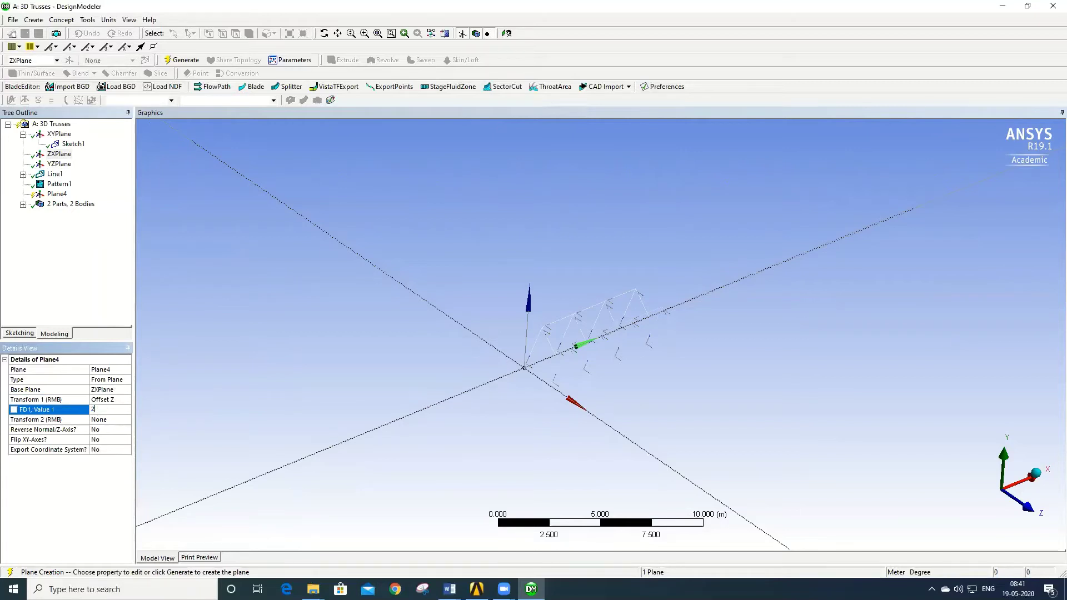
text(2)
key(Return)
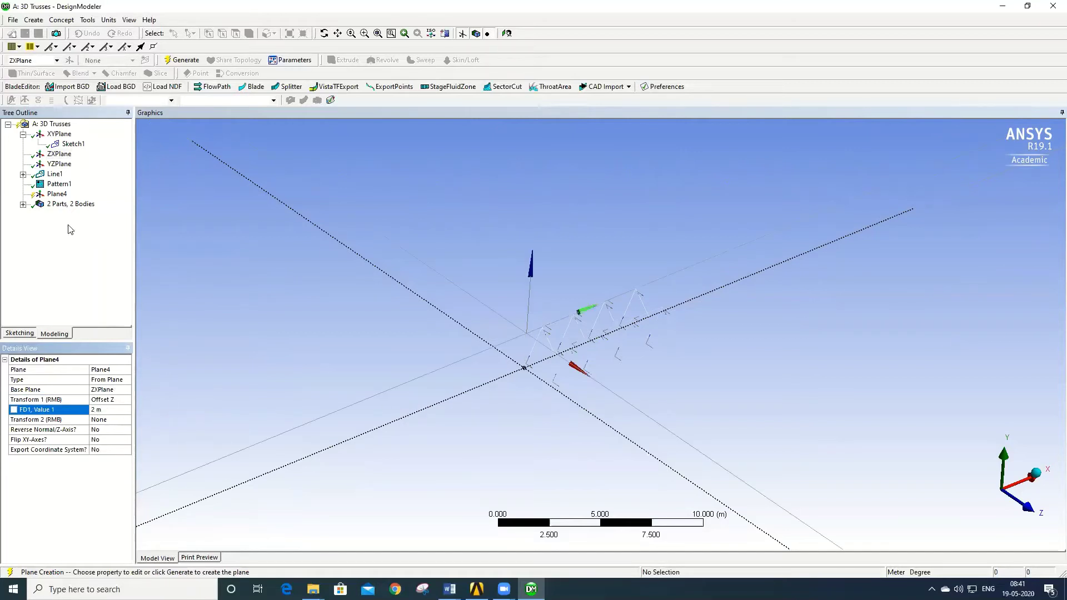
click(181, 60)
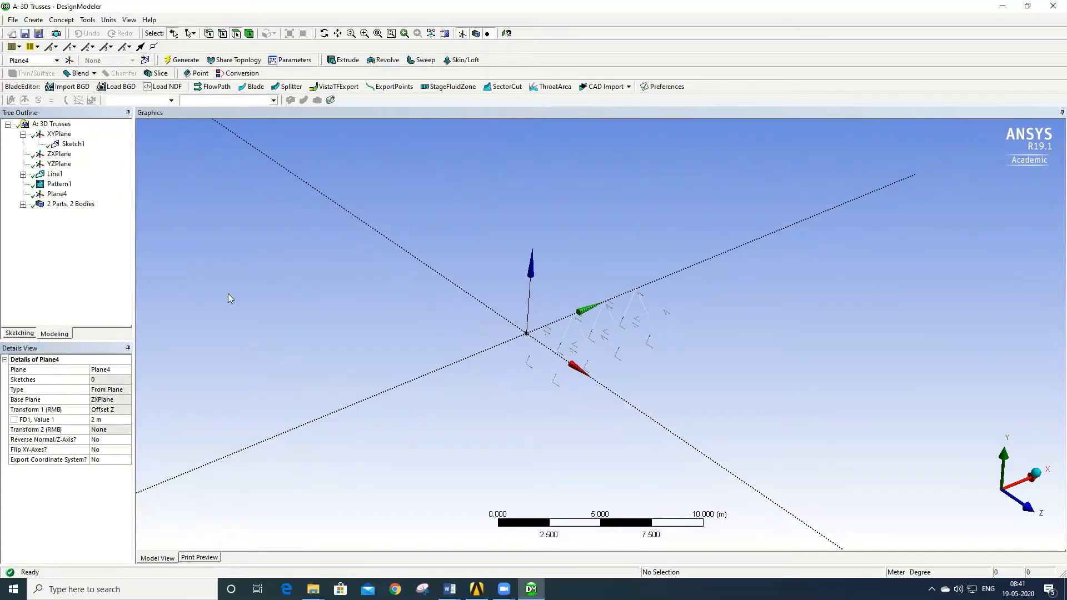
Show the sketch grid on the new plane with 1 m major spacing, 1 minor step per major and 1 snap per minor.
click(23, 204)
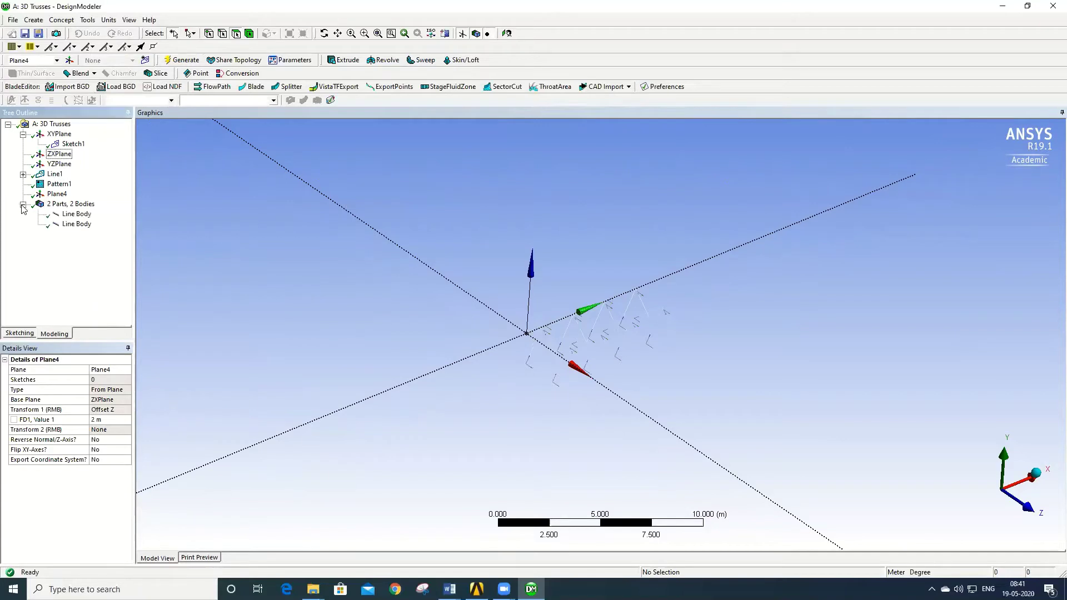
click(19, 334)
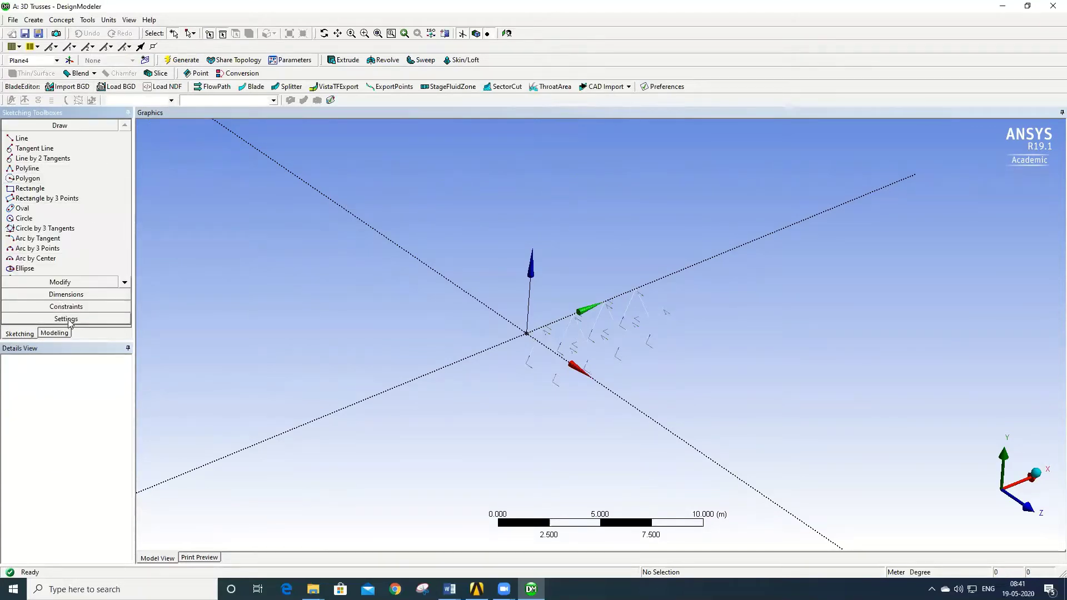
click(67, 320)
click(97, 188)
click(110, 198)
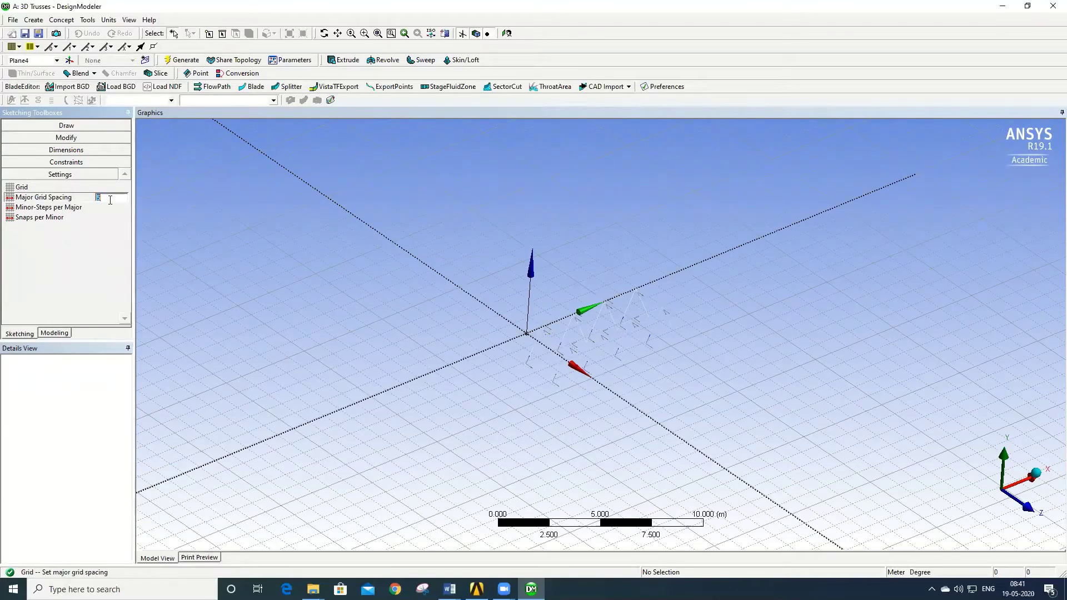
text(1)
click(78, 210)
text(1)
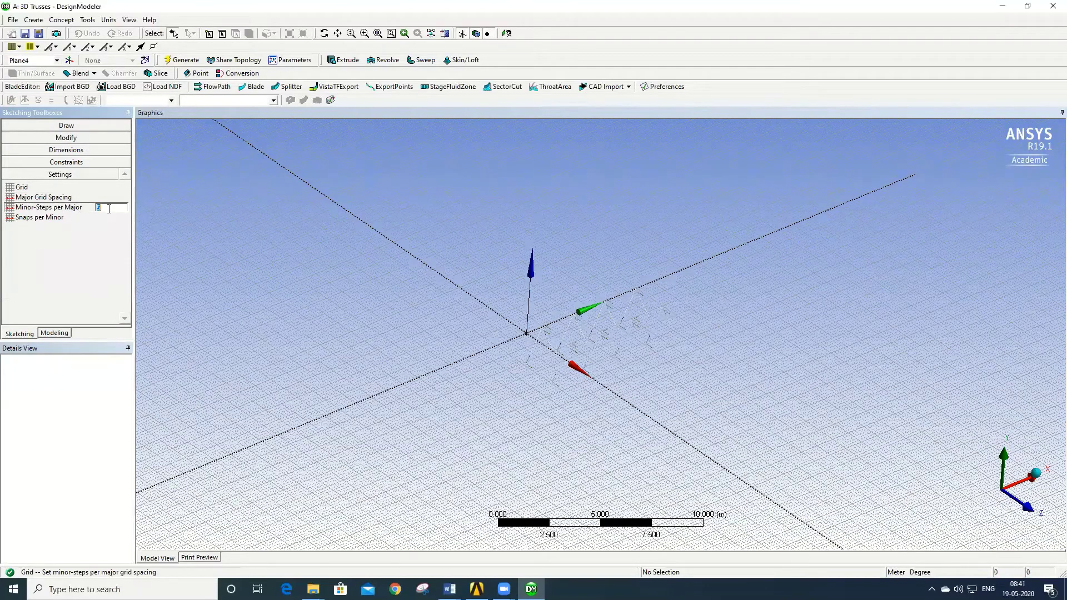
click(94, 220)
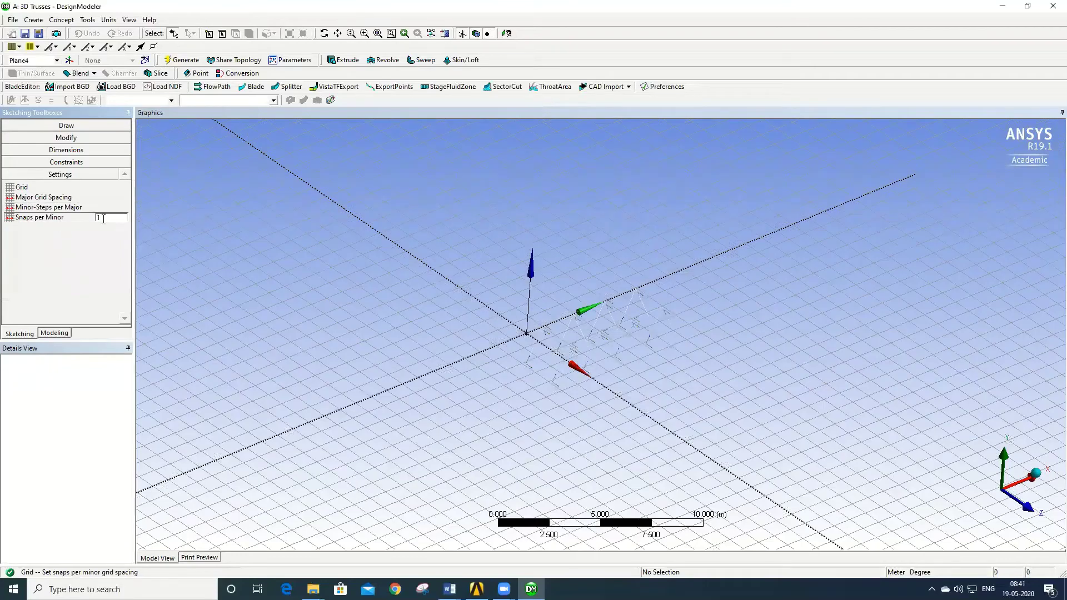
Draw four parallel lines on the offset plane, each joining a peak of the first truss to the matching peak of its copy.
click(56, 126)
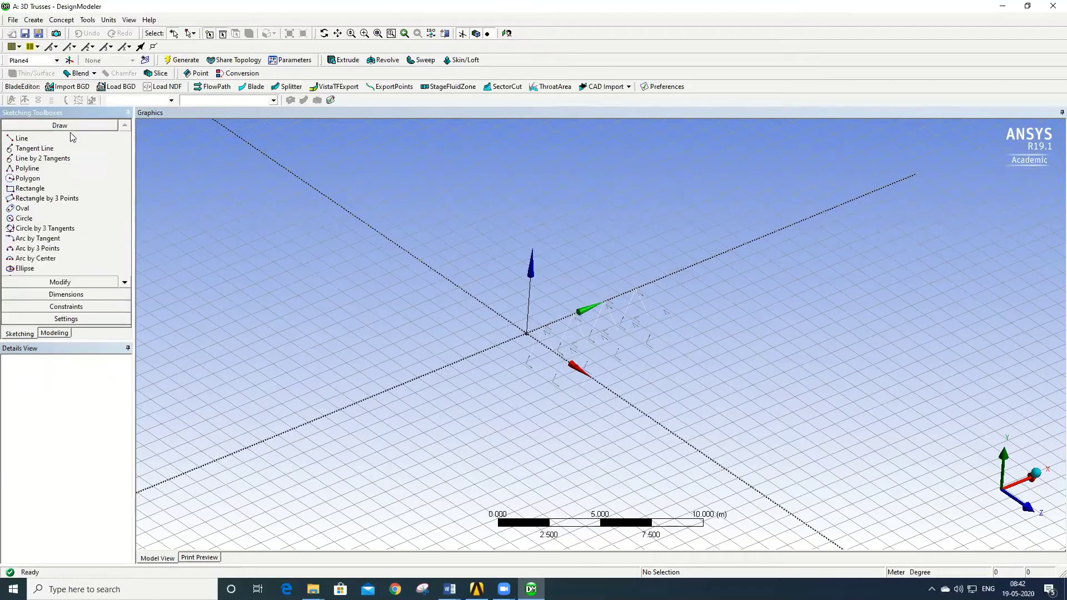
scroll(556, 323, up, 3)
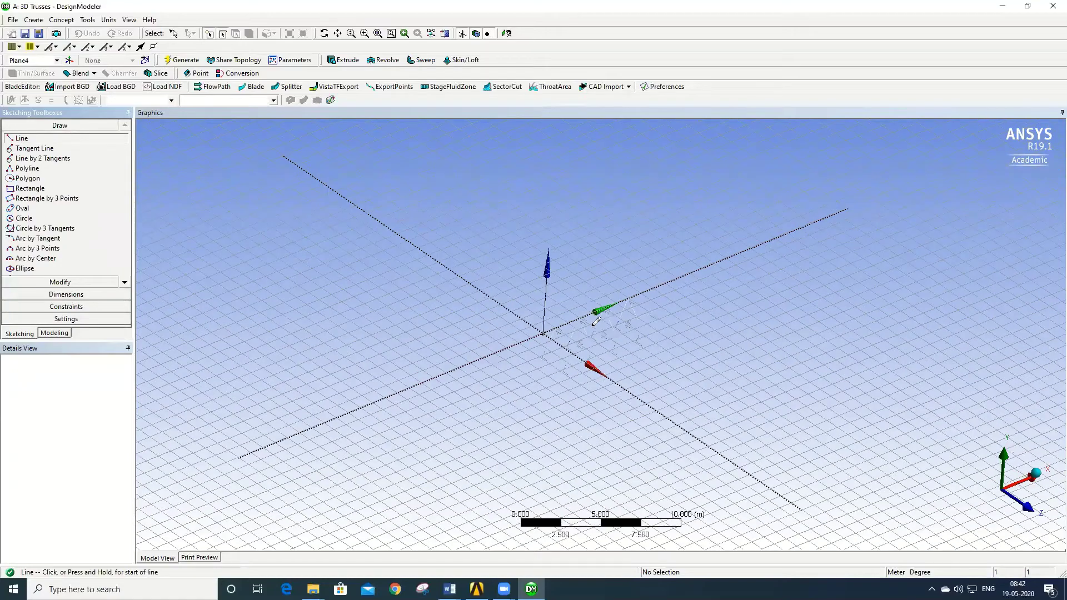
scroll(540, 319, up, 2)
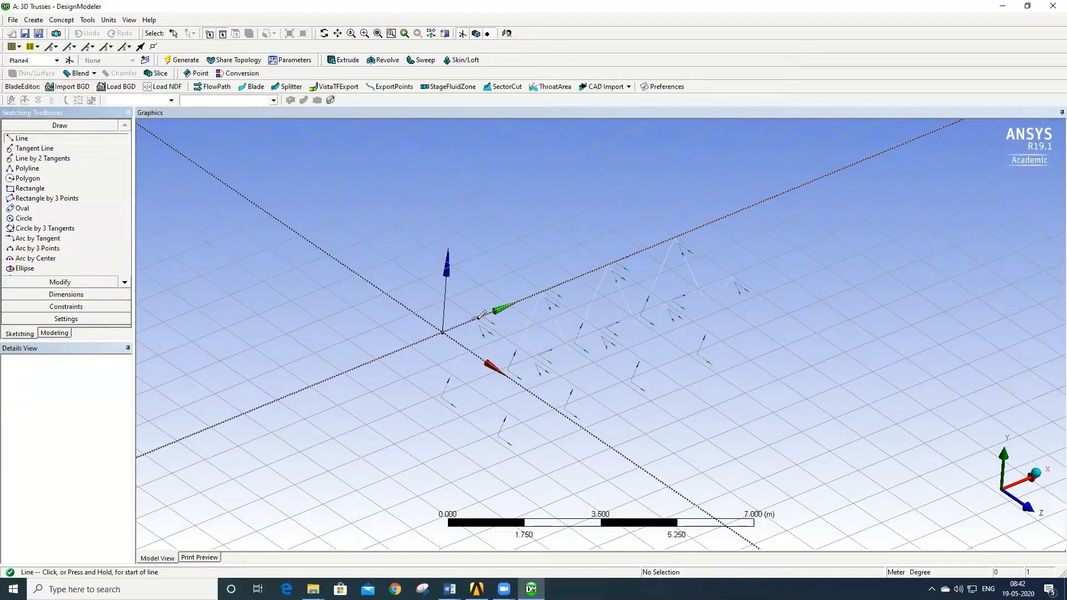
click(475, 317)
click(532, 357)
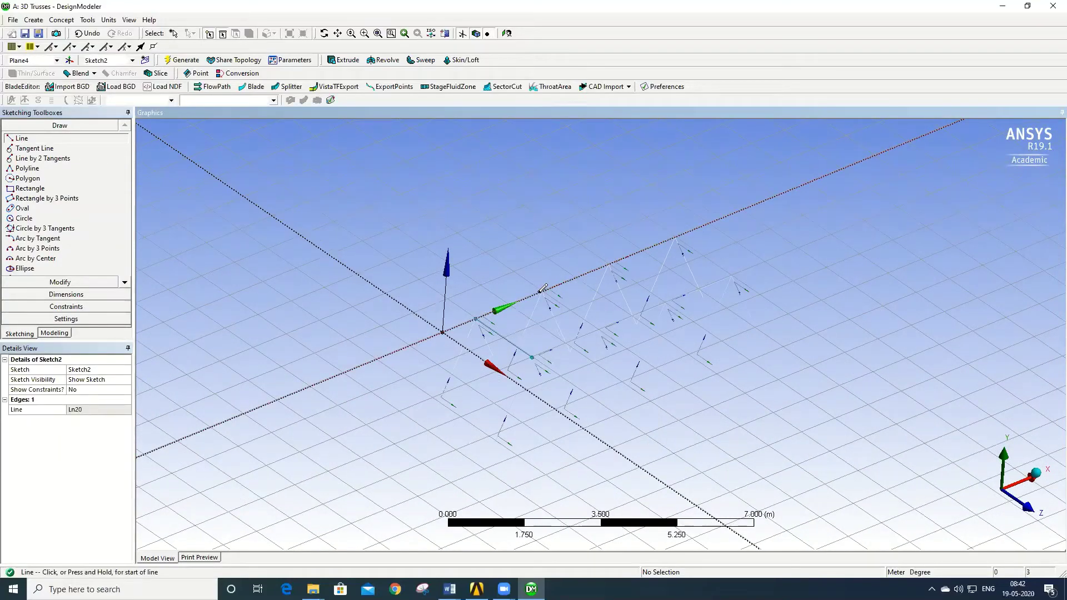
click(543, 291)
click(598, 331)
click(609, 265)
click(665, 304)
click(675, 237)
click(732, 276)
right_click(460, 250)
key(Escape)
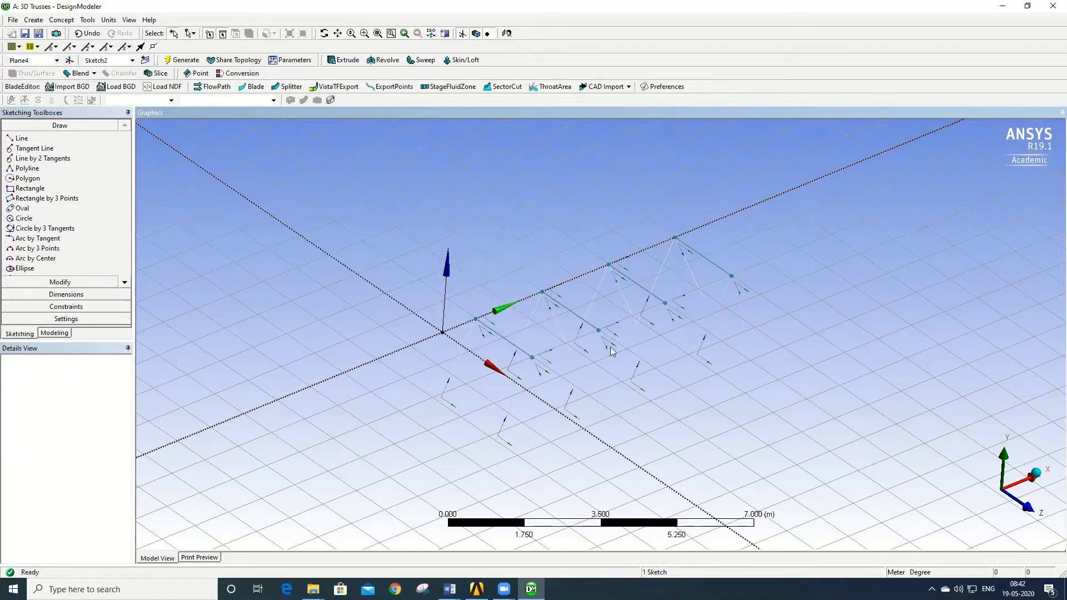
Create a line body from the cross-member sketch on Plane4 with Lines From Sketches and generate it.
click(62, 21)
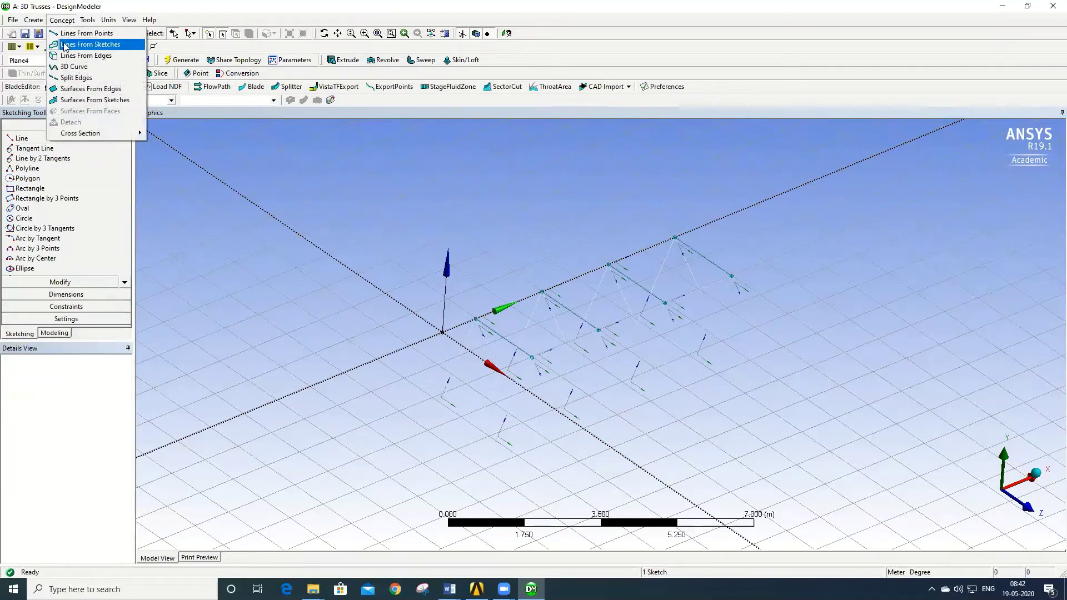
click(66, 45)
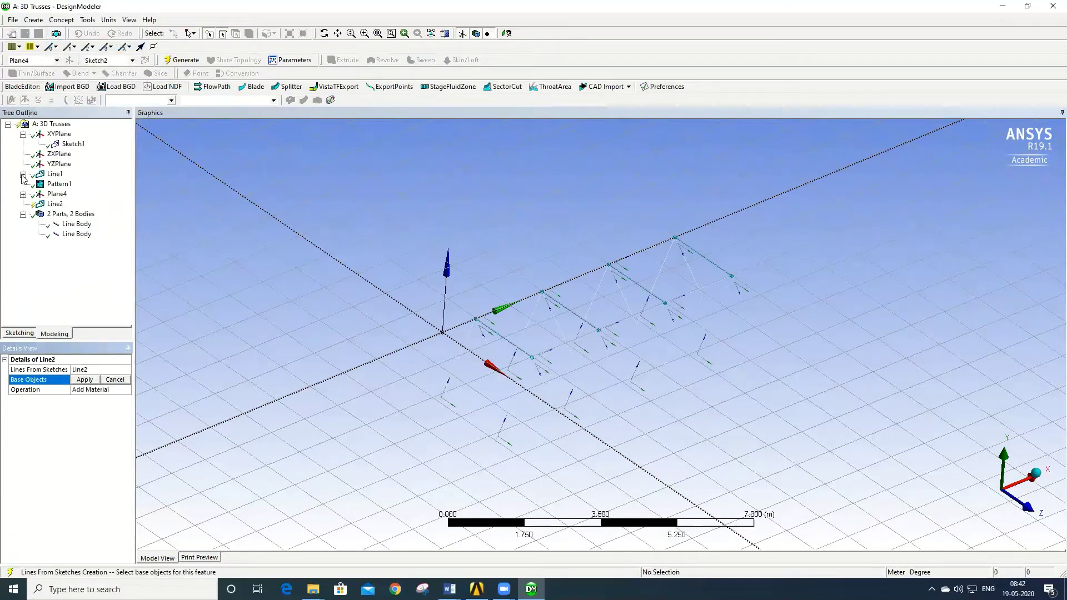
click(23, 194)
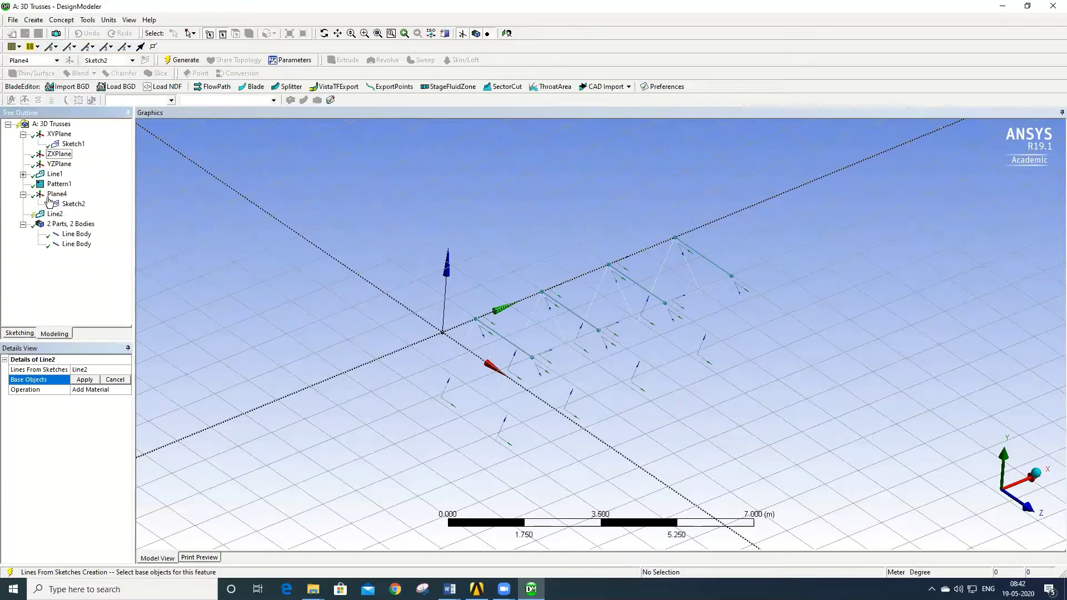
click(73, 204)
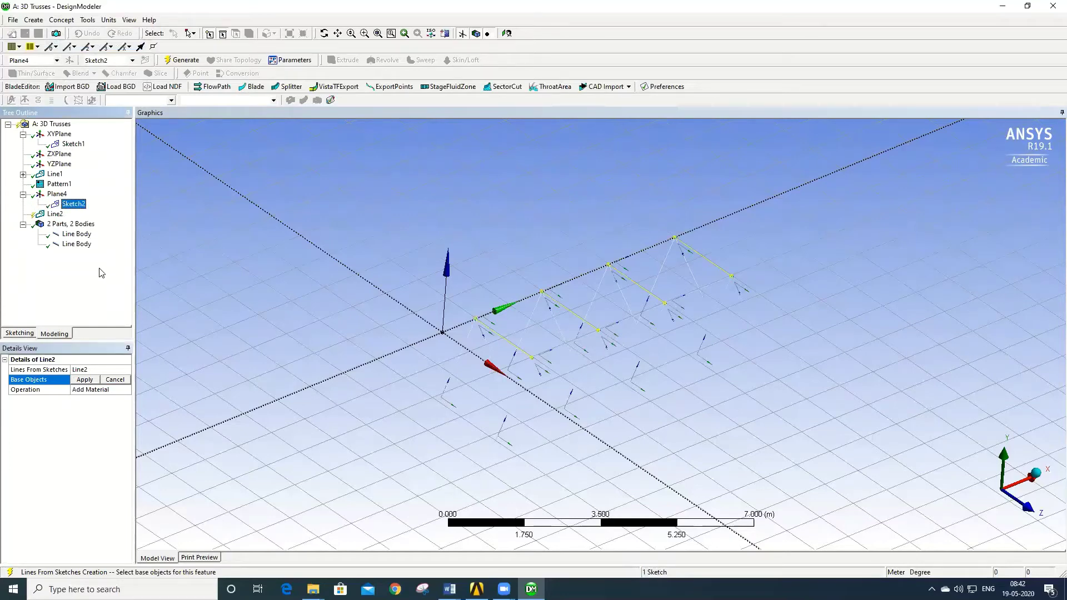
click(92, 380)
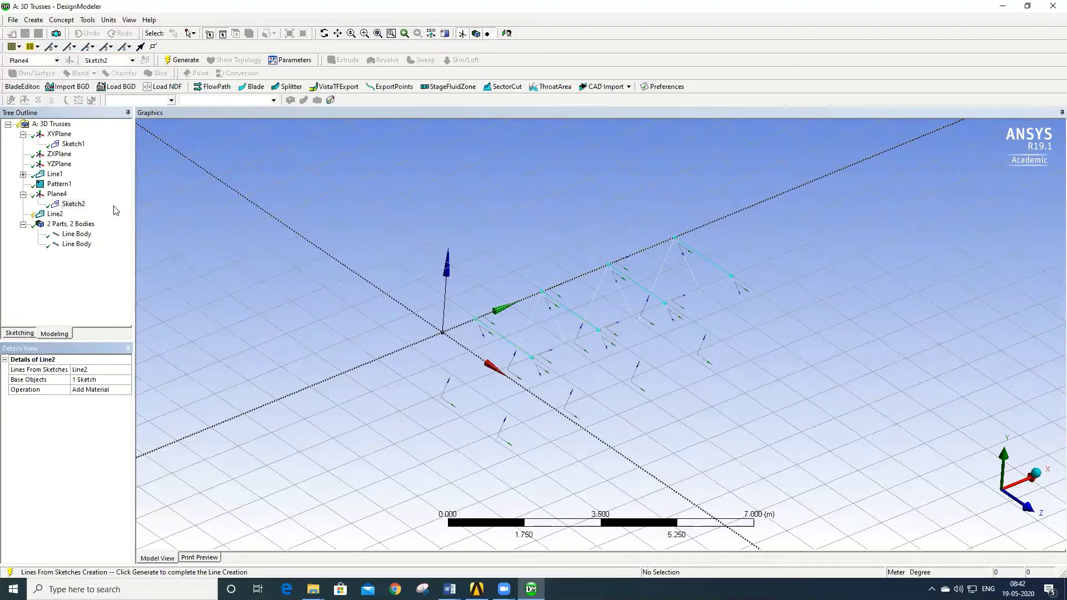
click(182, 60)
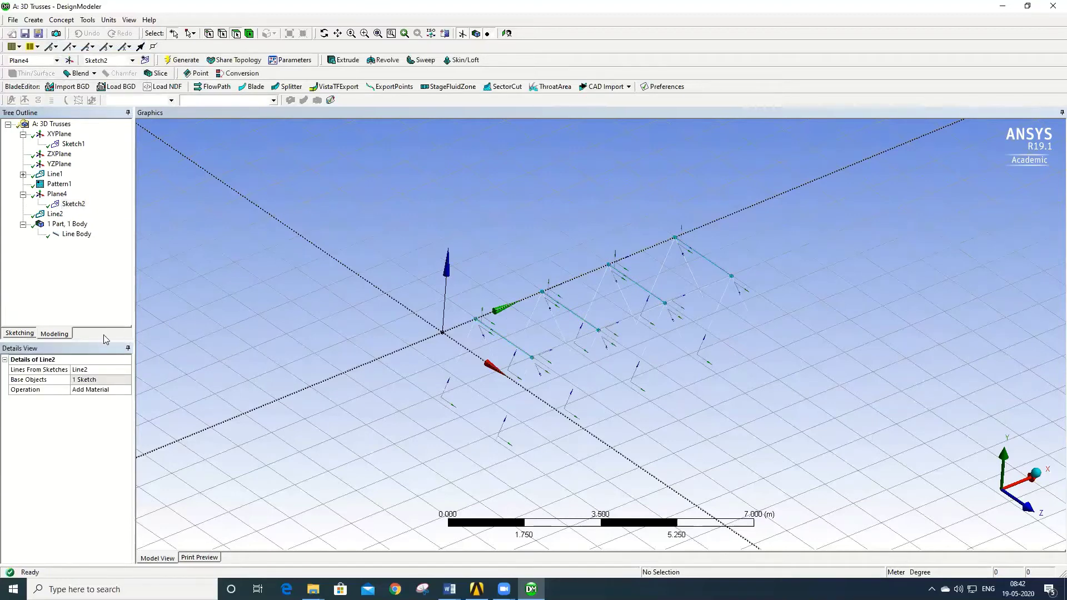
Inspect the combined truss line body and add a rectangular cross section to the model.
click(76, 234)
mouse_move(549, 379)
middle_down()
mouse_move(543, 334)
mouse_move(542, 379)
middle_up()
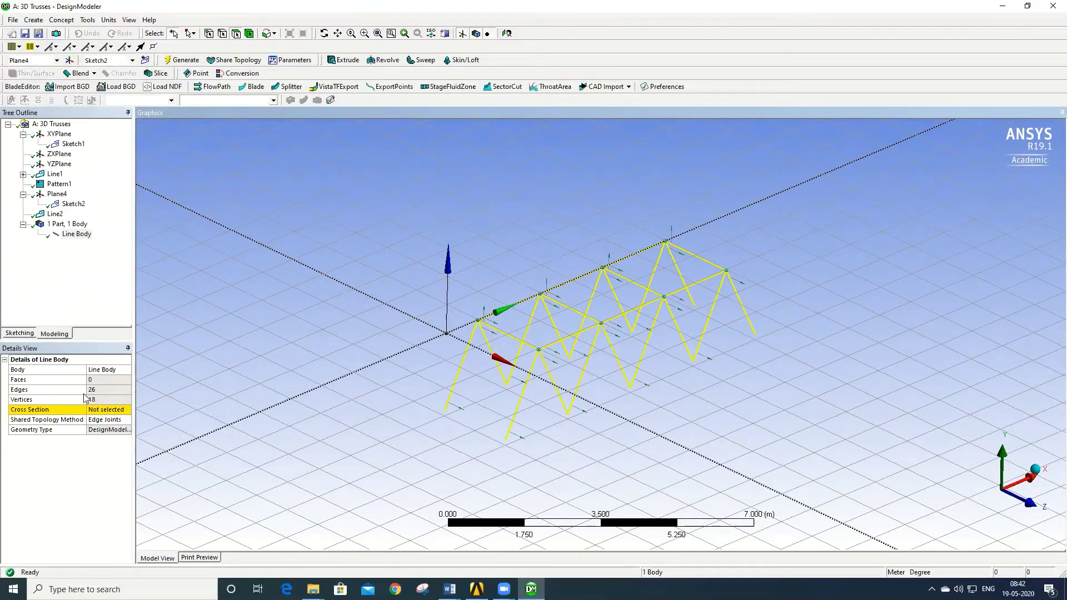
click(62, 20)
mouse_move(106, 133)
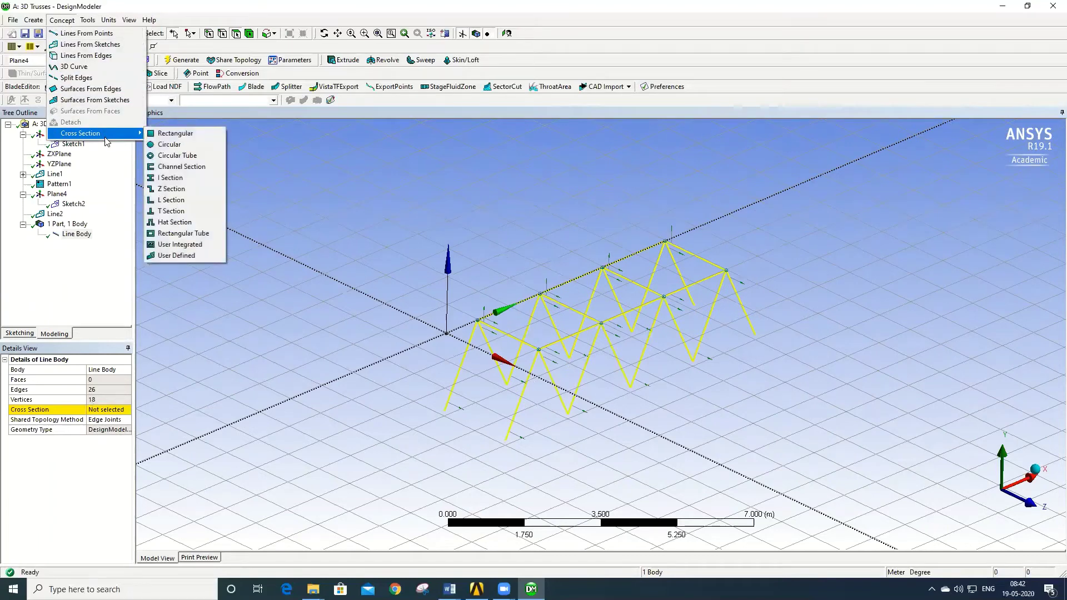
click(174, 135)
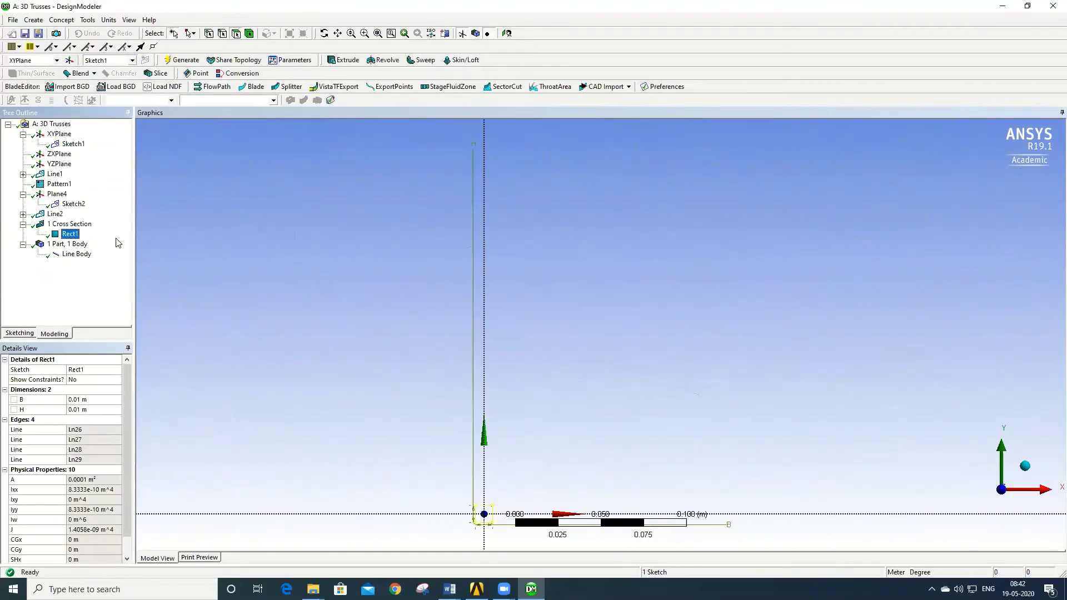
Set both the B and H dimensions of the rectangular cross section to 0.05 m.
click(101, 400)
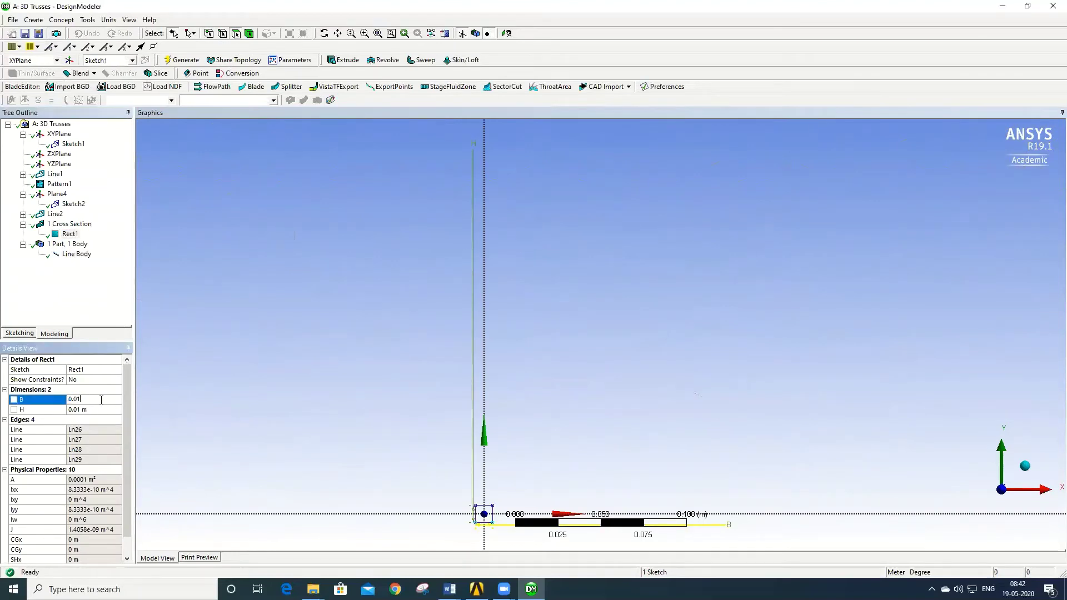
key(BackSpace)
text(5)
click(103, 409)
key(End)
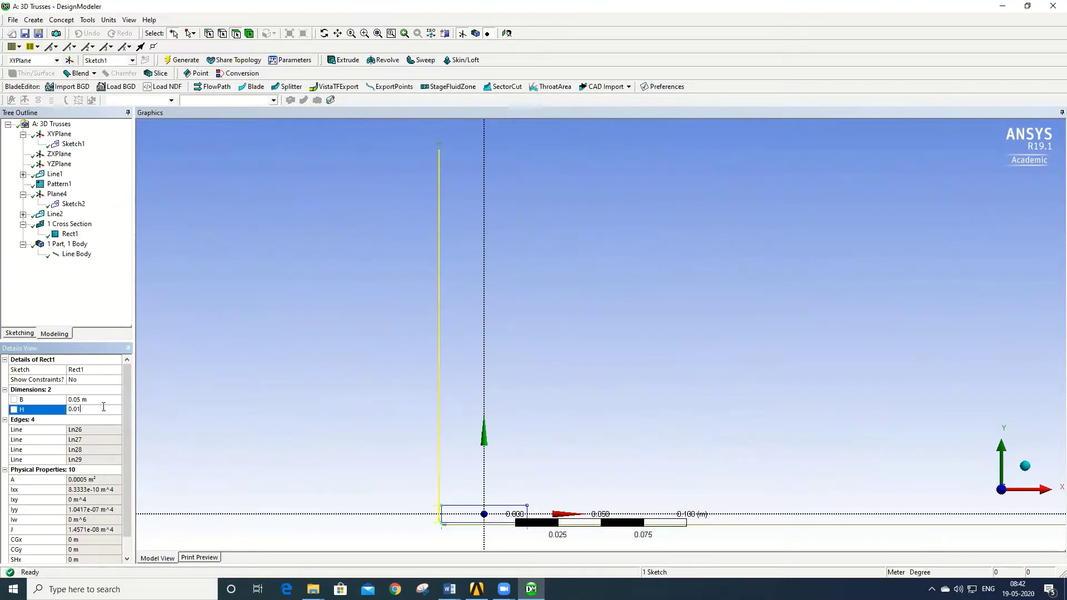
key(Return)
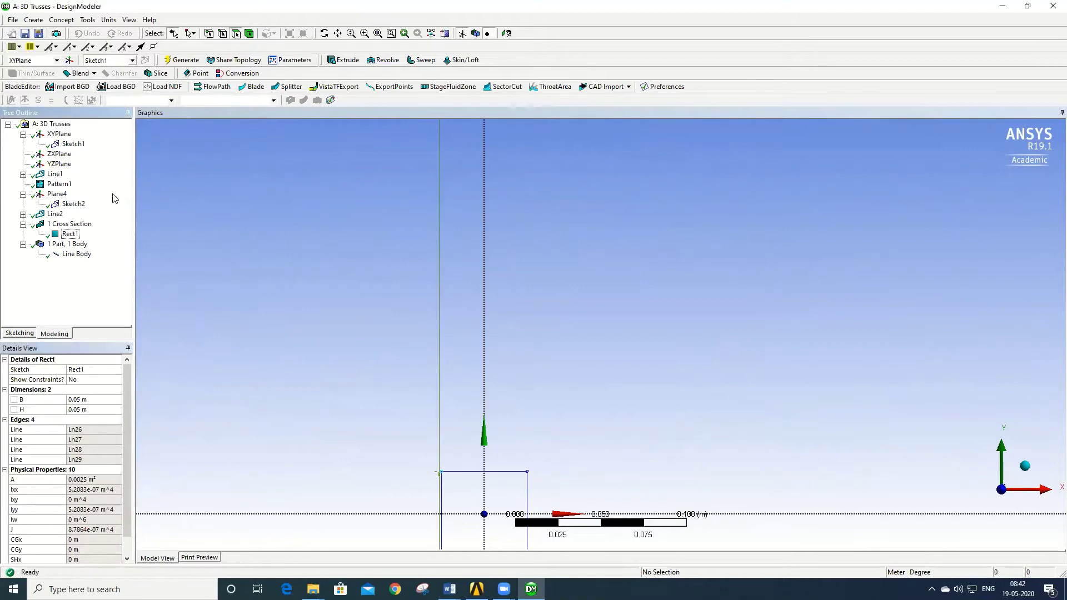
Assign the Rect1 cross section to the truss line body and clear the selection.
click(69, 234)
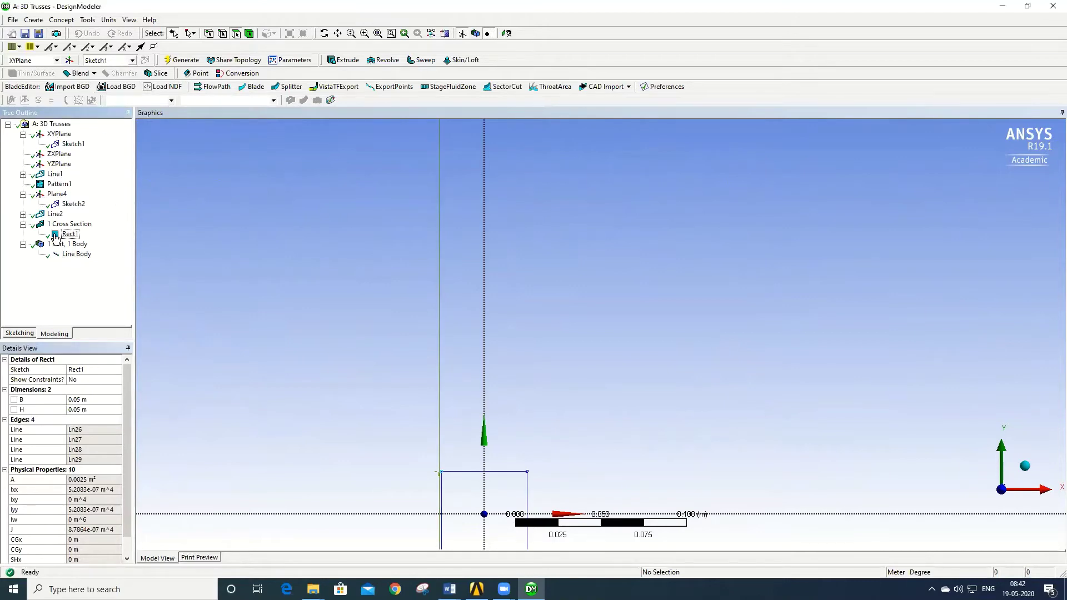
click(75, 254)
click(115, 413)
click(127, 411)
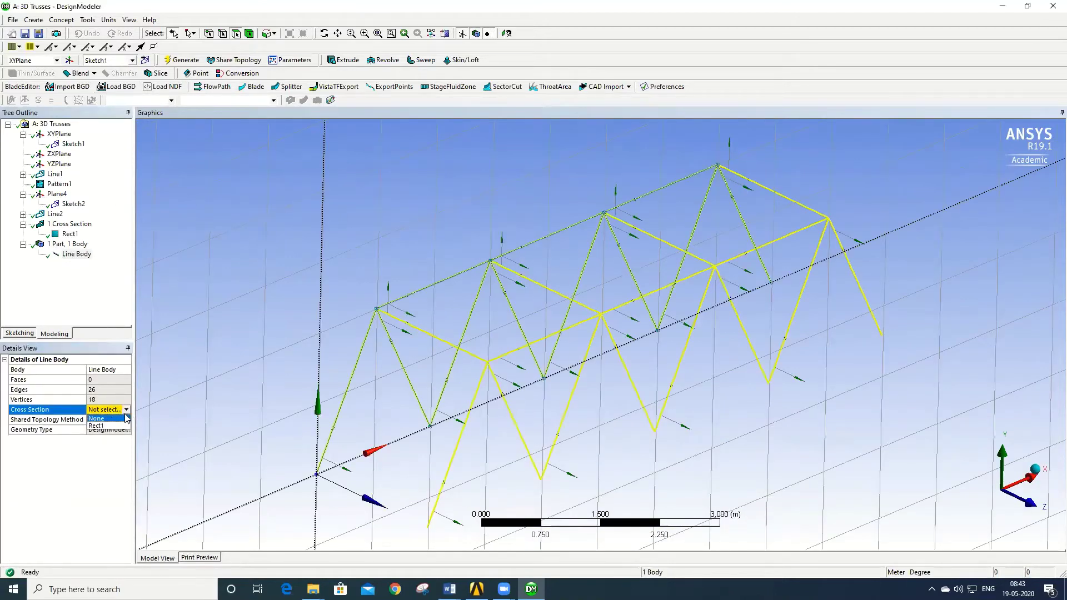
click(117, 427)
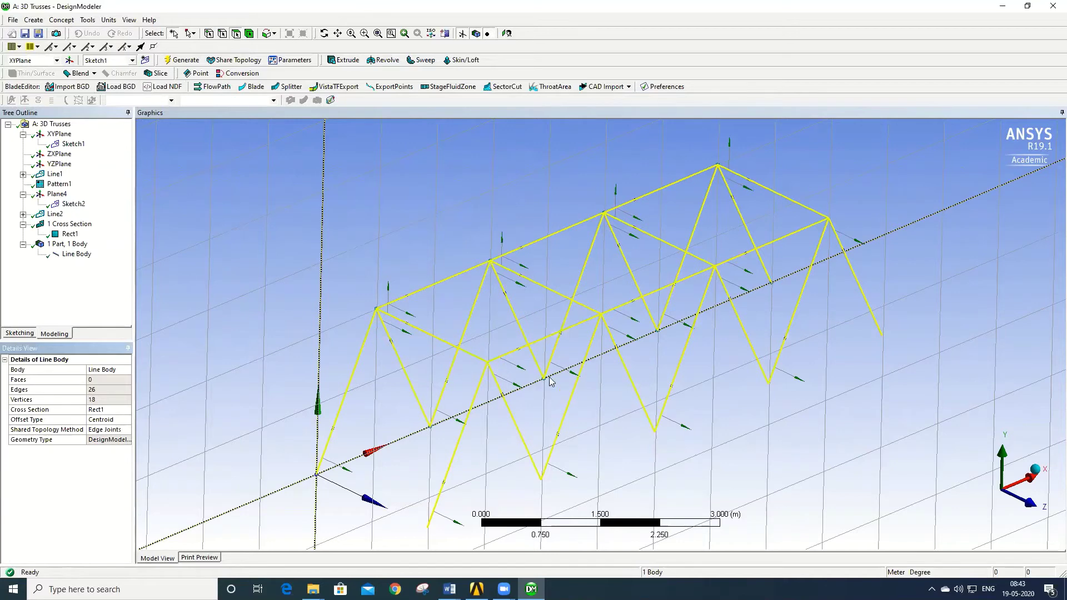
click(218, 286)
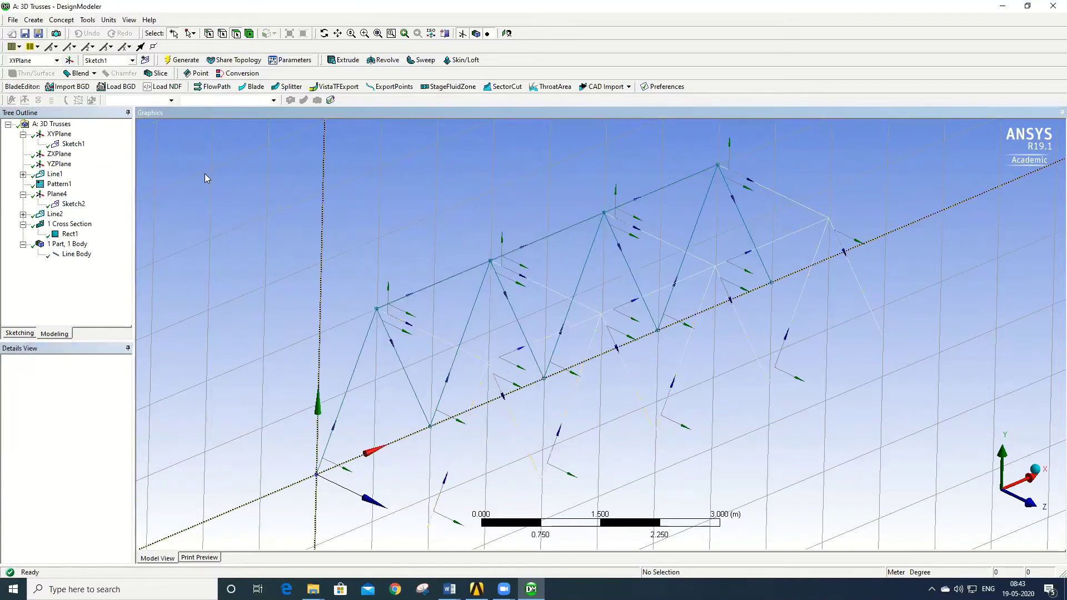
scroll(381, 281, down, 2)
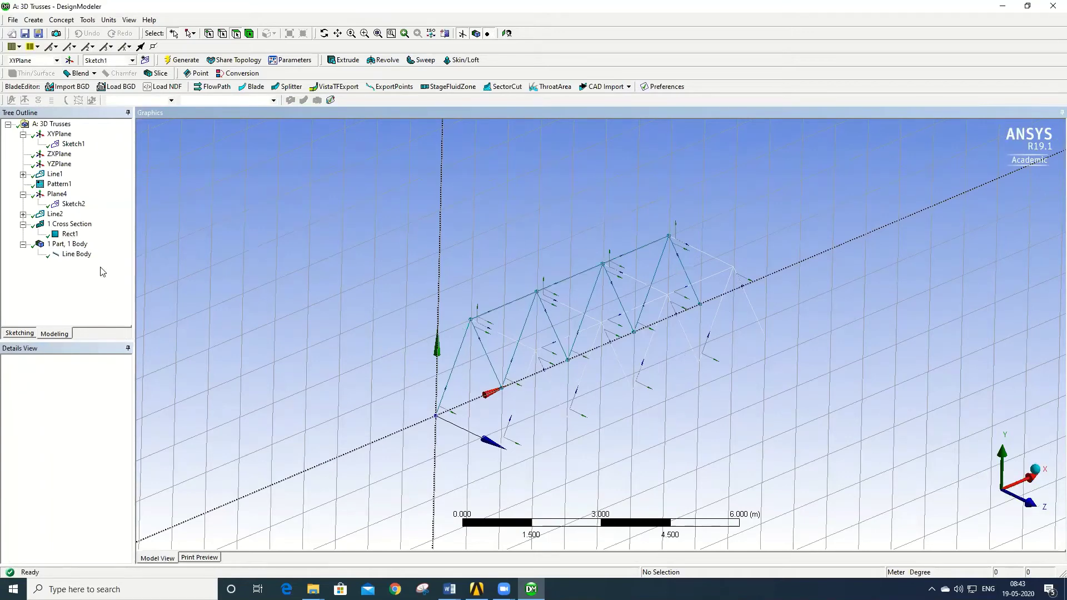
Show the sketch grid on ZXPlane, refining its major spacing and minor steps per major, with 1 snap per minor.
click(70, 145)
click(58, 156)
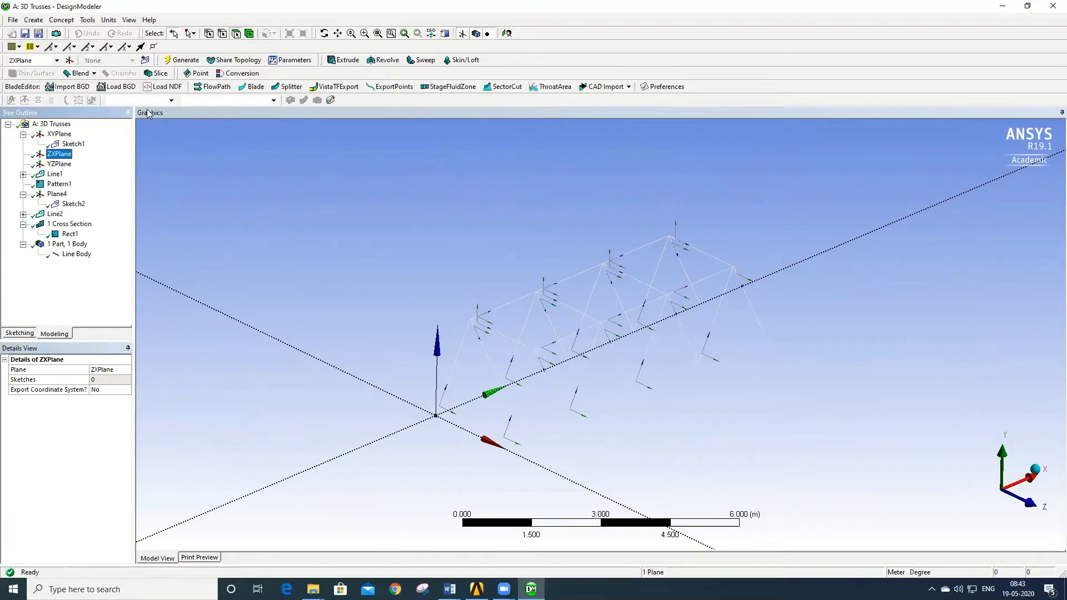
click(19, 333)
click(75, 285)
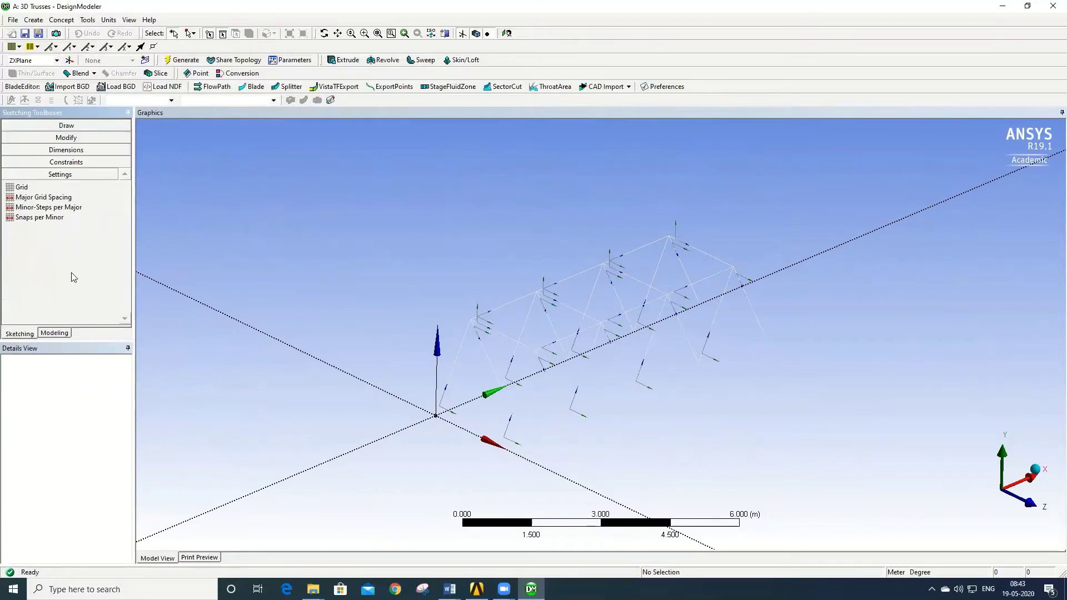
click(106, 189)
click(119, 190)
click(98, 189)
click(99, 201)
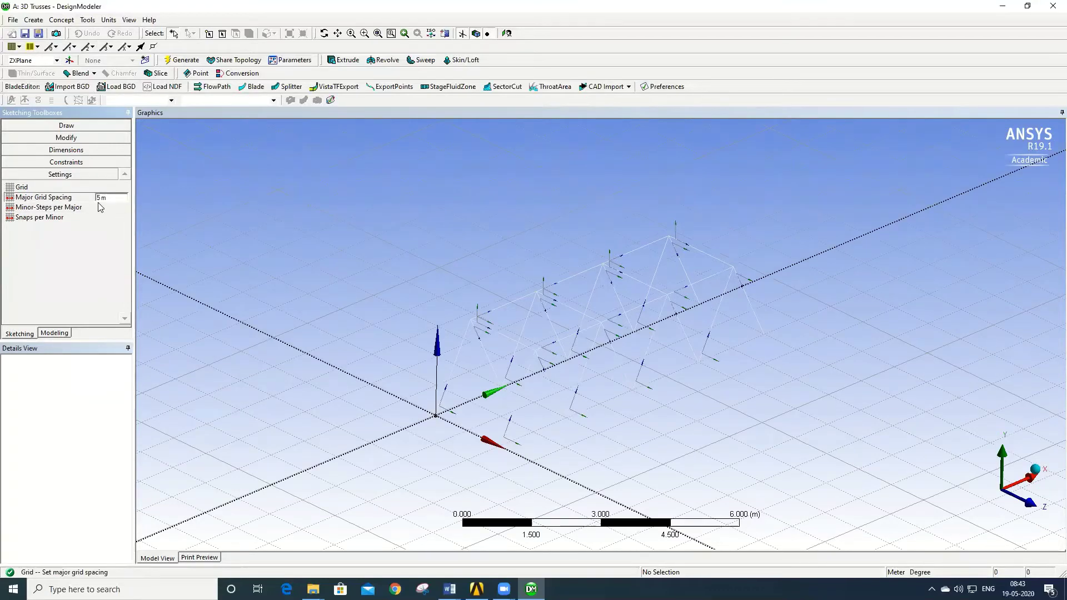
click(75, 208)
click(105, 219)
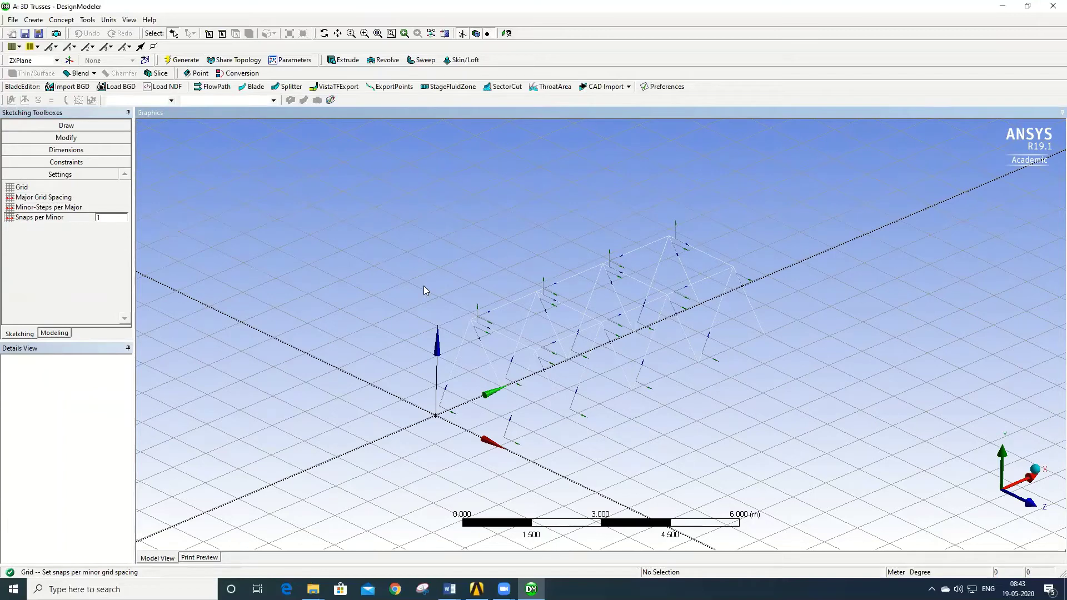
Draw a rectangle on ZXPlane from the origin to the far base corner of the copied truss, covering the whole 8 m by 2 m base.
click(61, 125)
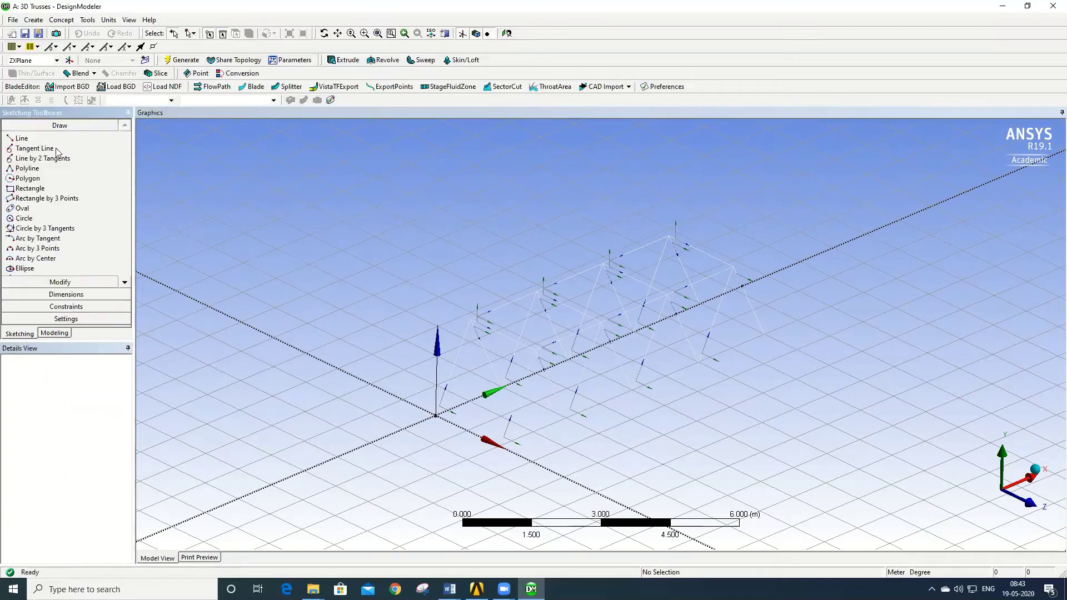
click(25, 189)
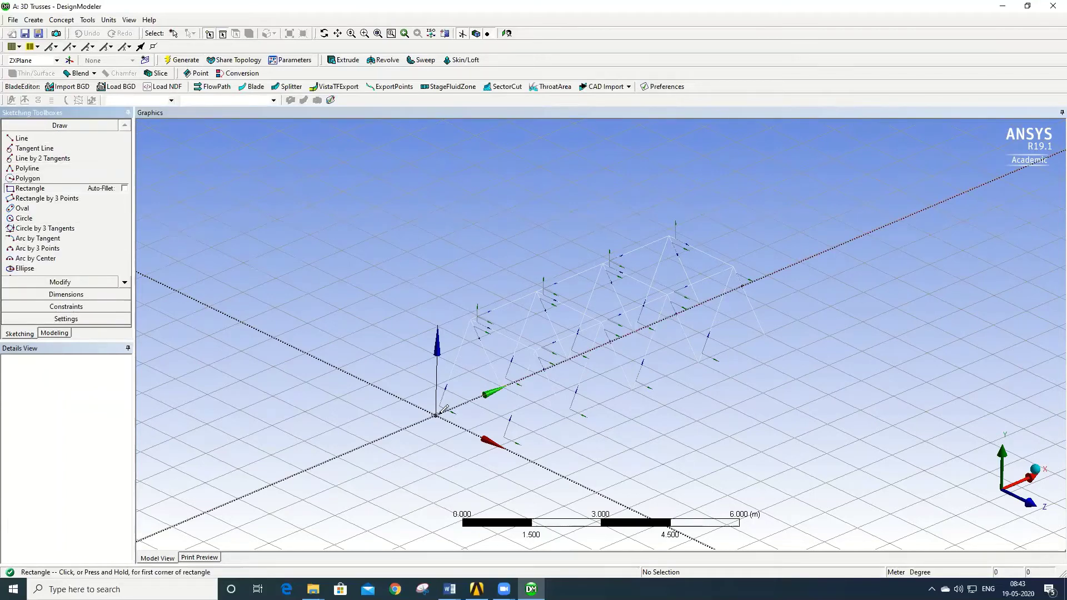
click(438, 414)
click(763, 332)
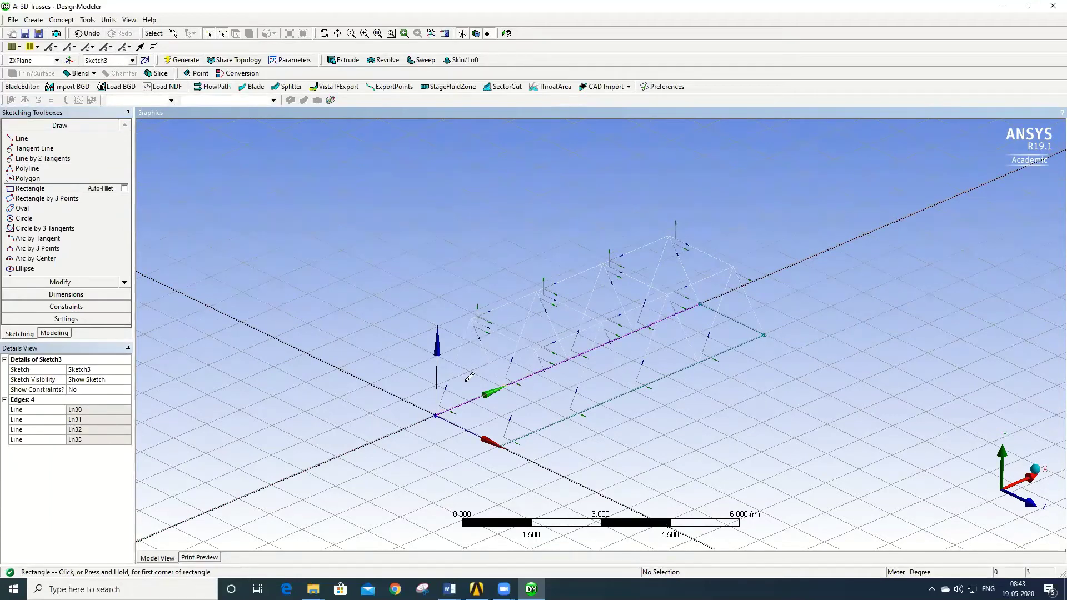
Create a surface from the base rectangle sketch on ZXPlane with a thickness of 0.02 m and generate it.
click(62, 20)
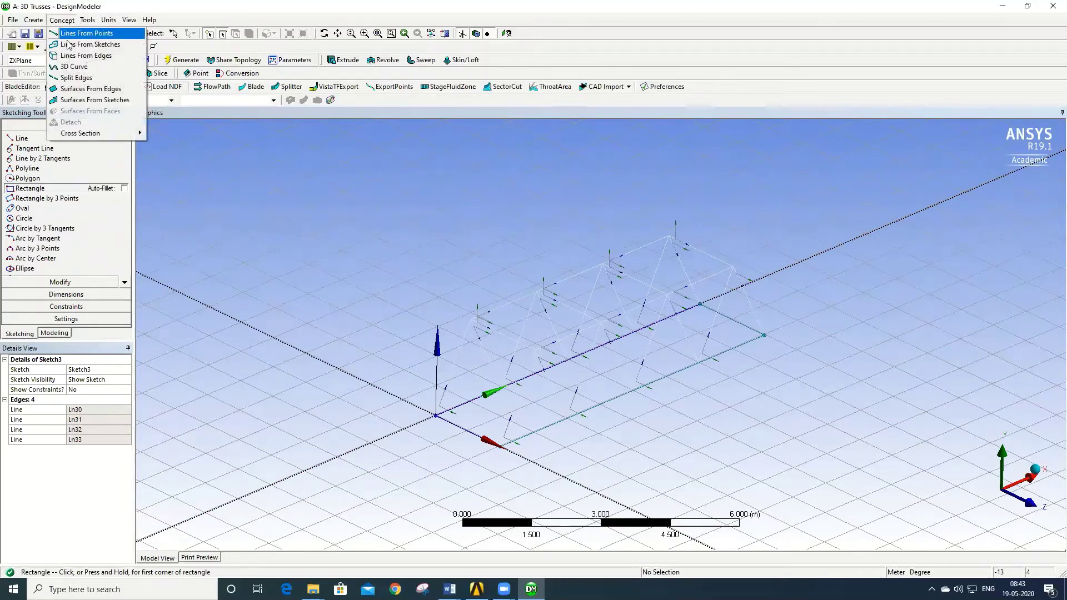
click(80, 102)
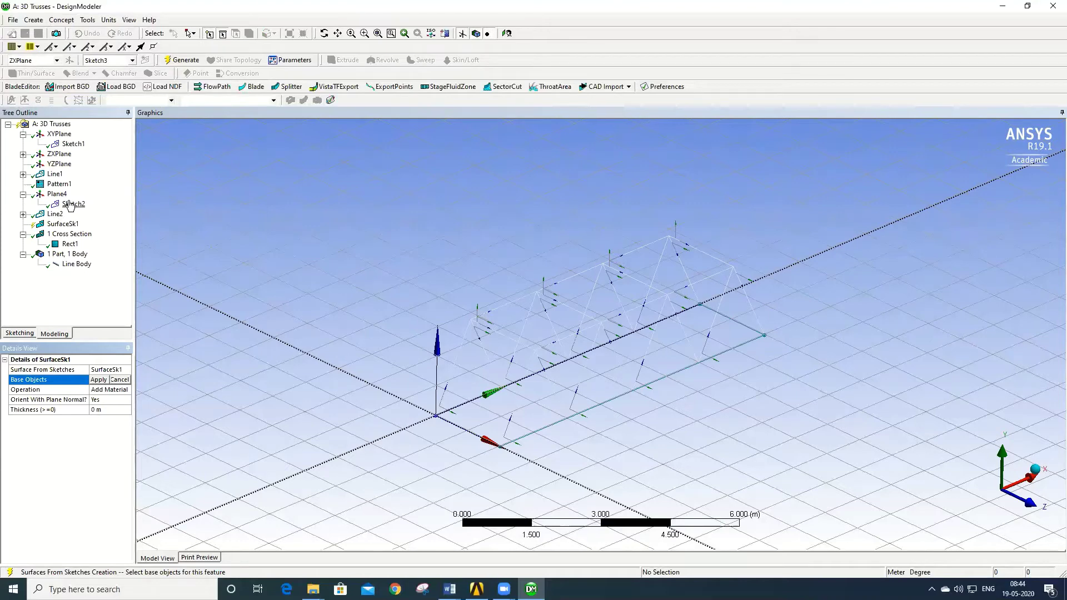
click(23, 154)
click(72, 164)
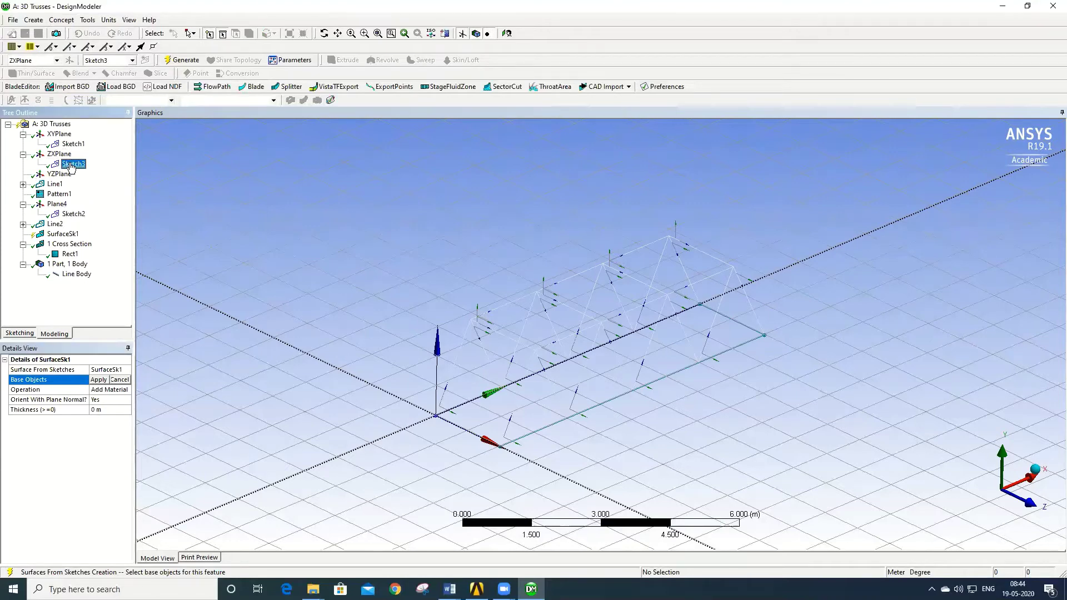
click(99, 380)
click(112, 410)
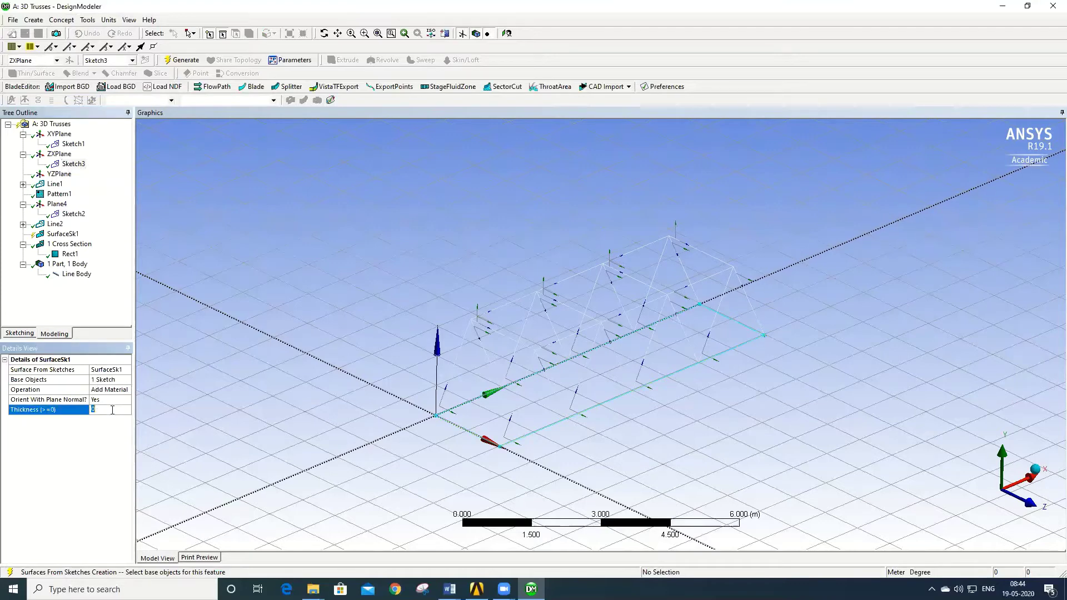
text(0.02)
key(Return)
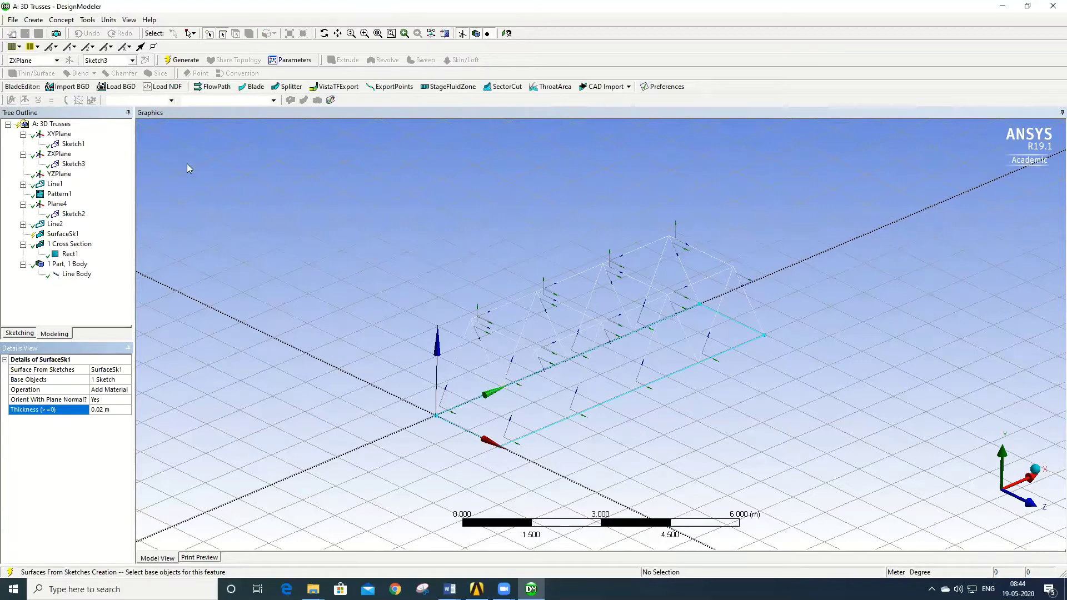
click(186, 60)
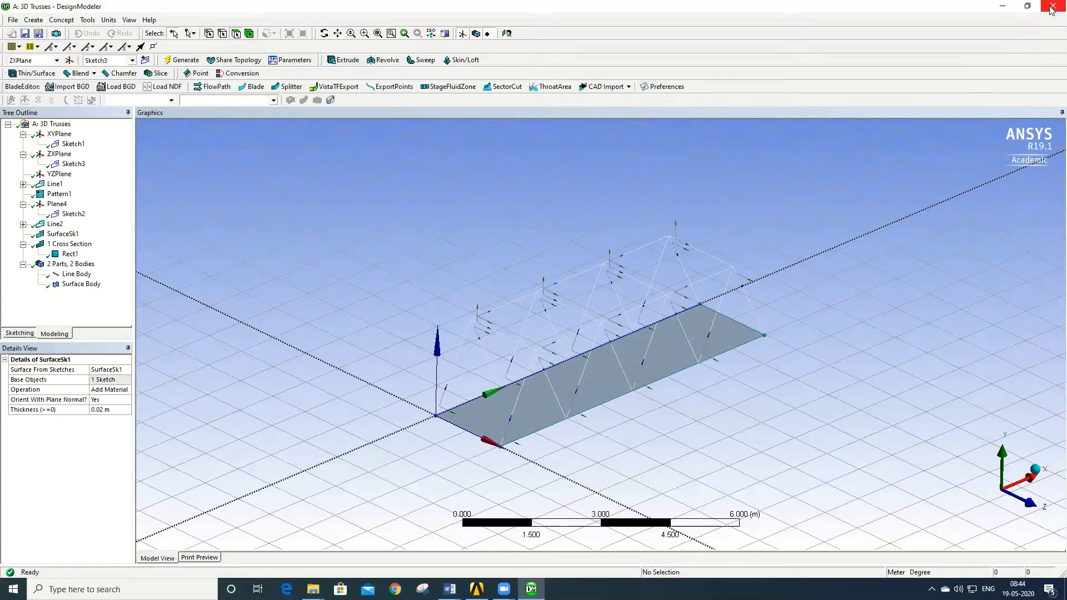
Close DesignModeler and open the Model cell of the 3D Trusses static structural system for editing in Mechanical.
key(alt+F4)
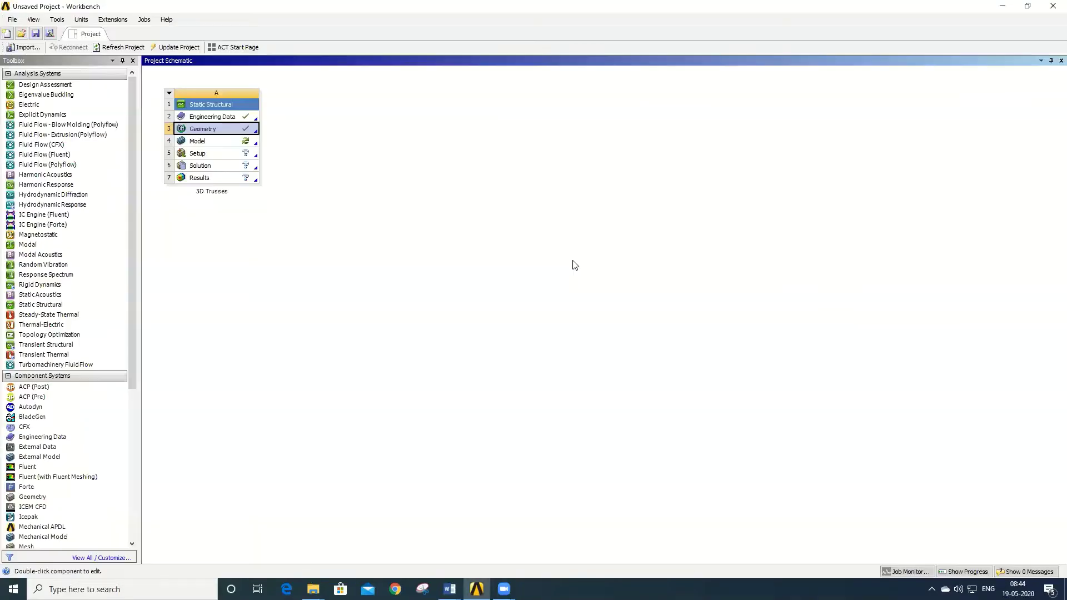
click(188, 143)
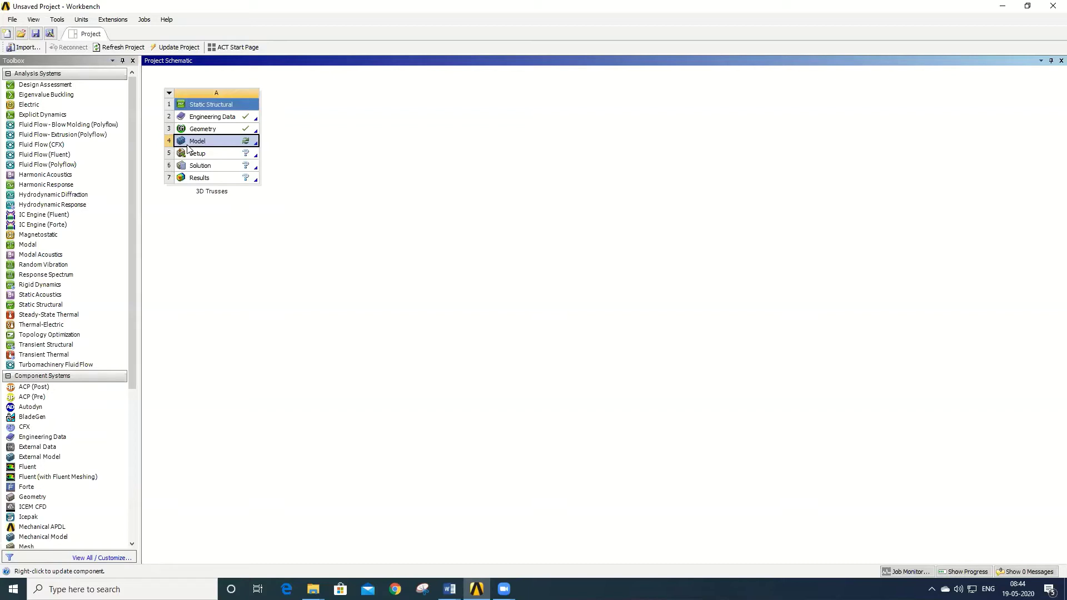
right_click(187, 147)
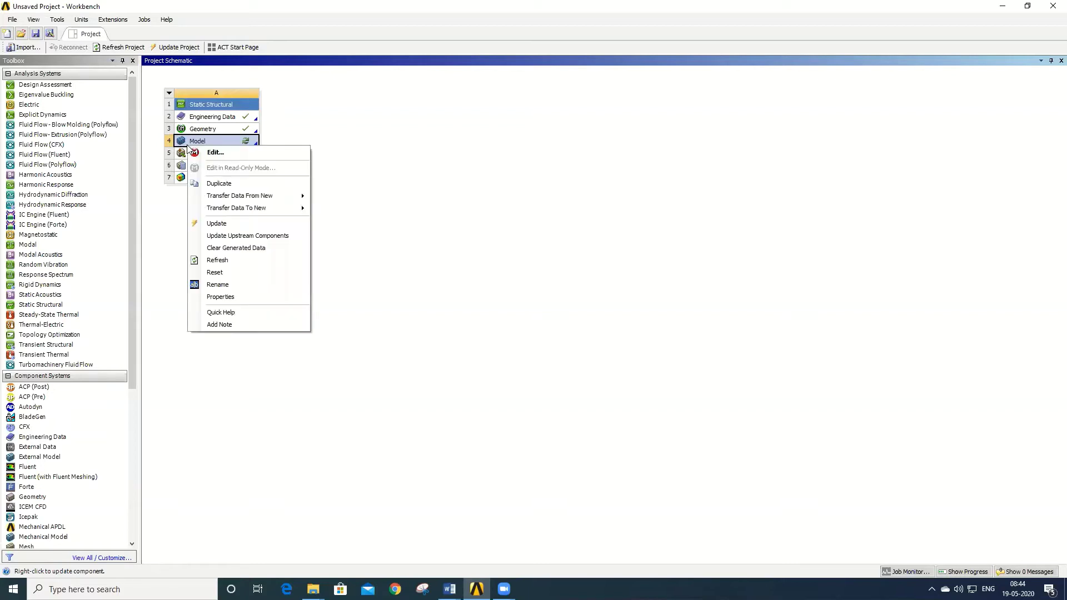
click(255, 153)
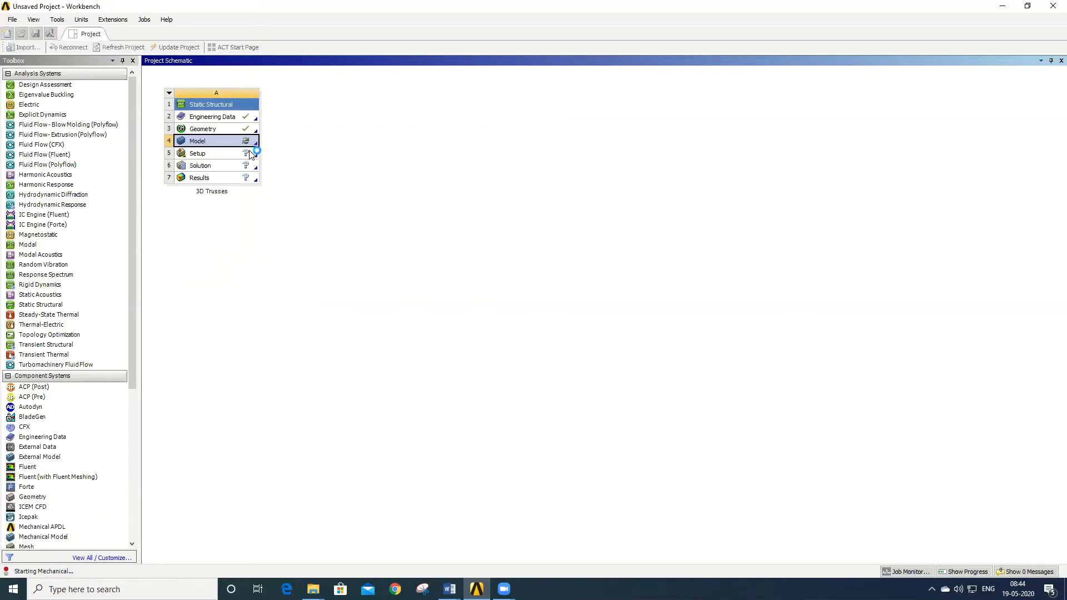
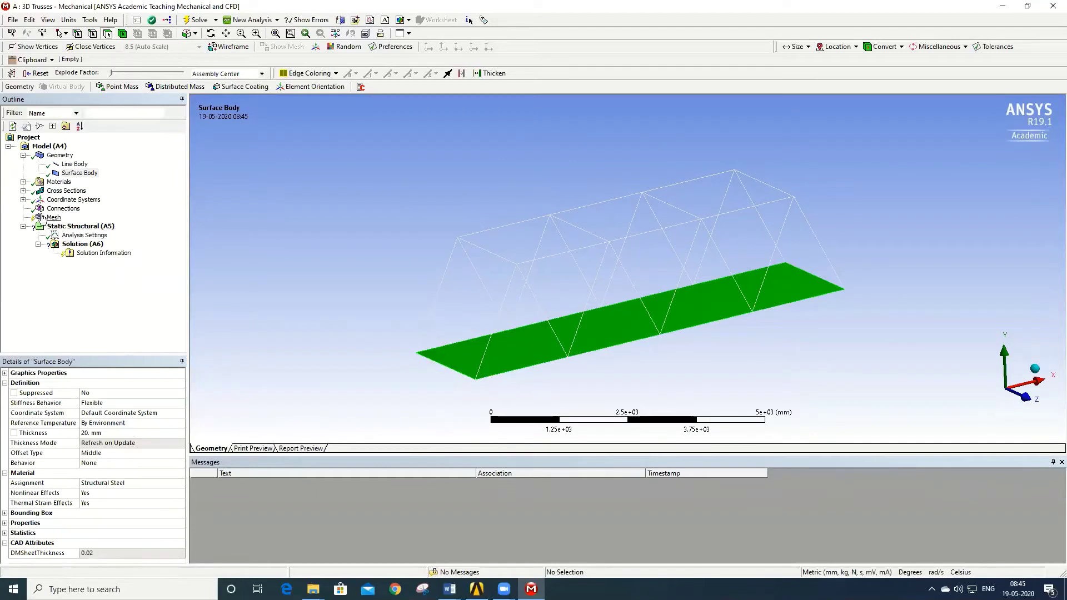
Insert a manual contact region under Connections in the model tree.
click(62, 210)
right_click(64, 214)
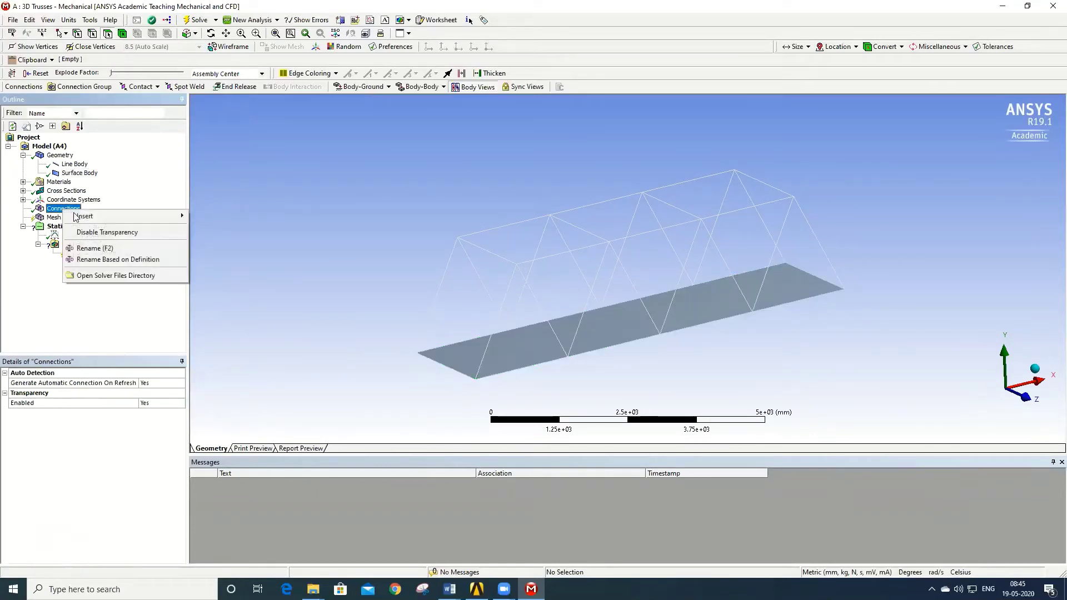
mouse_move(133, 216)
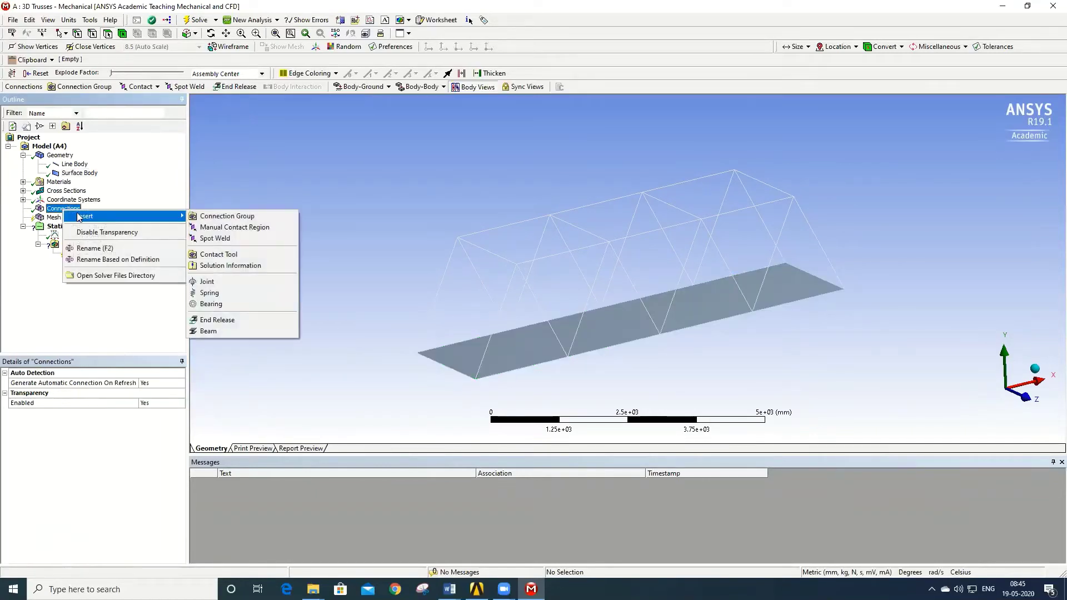
click(233, 228)
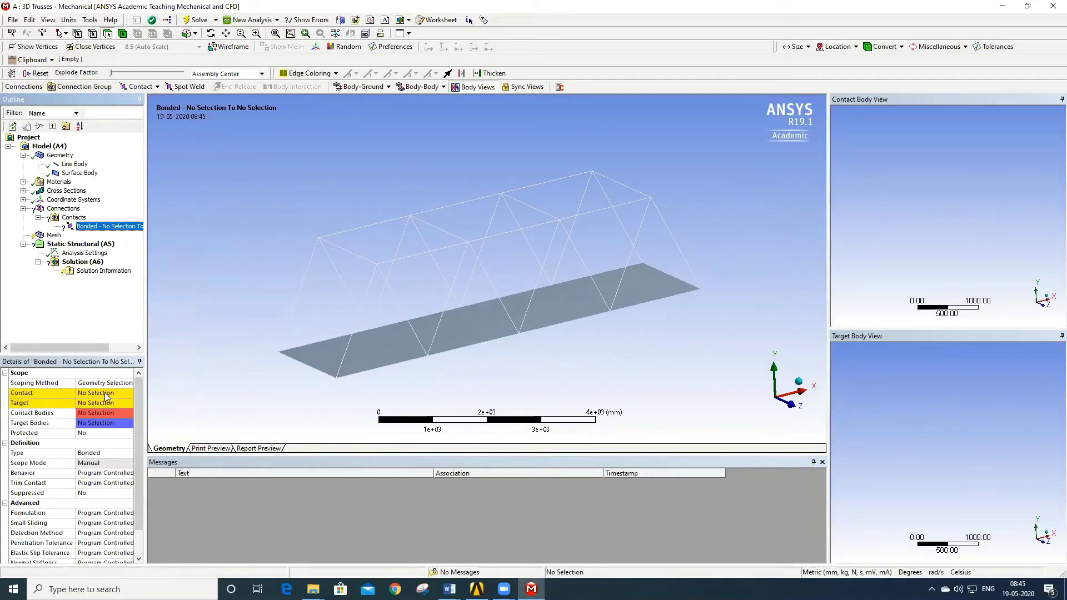
Hide the surface body so only the truss lines show, and reopen the new bonded contact region's details.
right_click(78, 175)
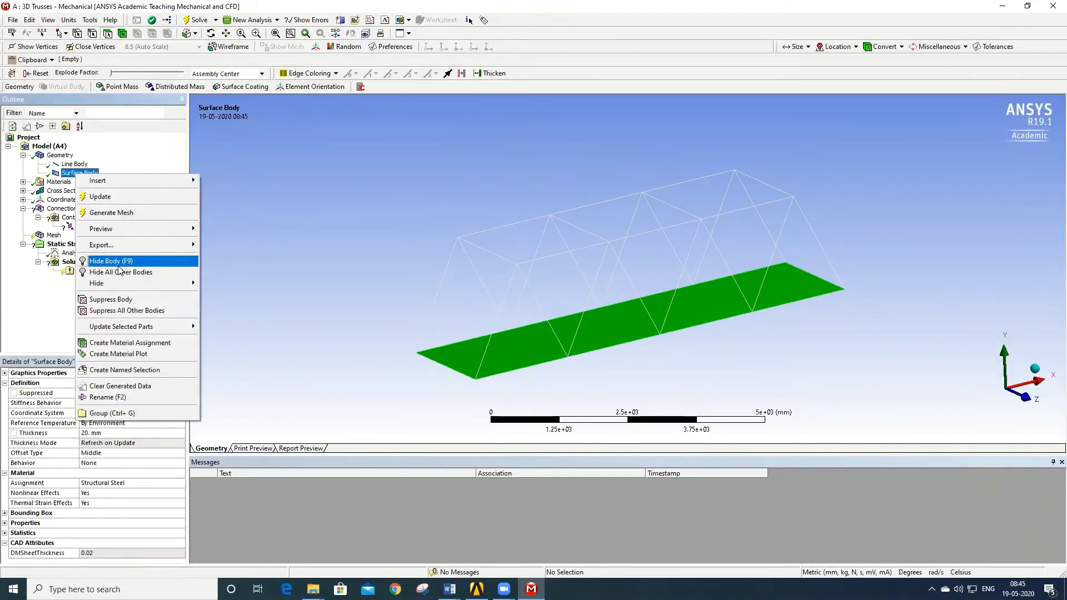
mouse_move(136, 286)
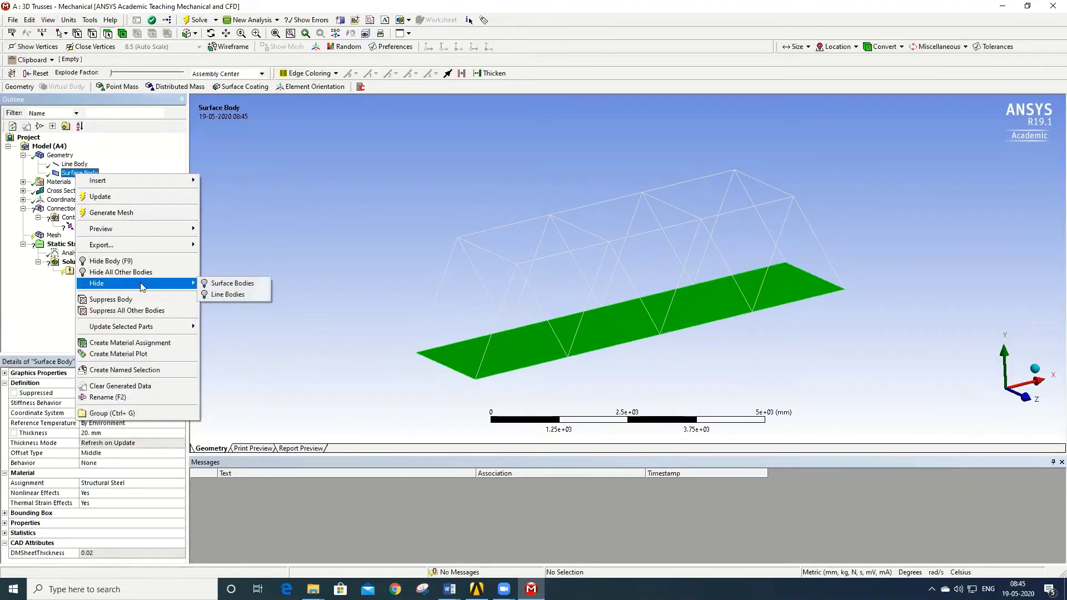
click(219, 285)
click(75, 164)
click(94, 226)
middle_drag(249, 277, 189, 370)
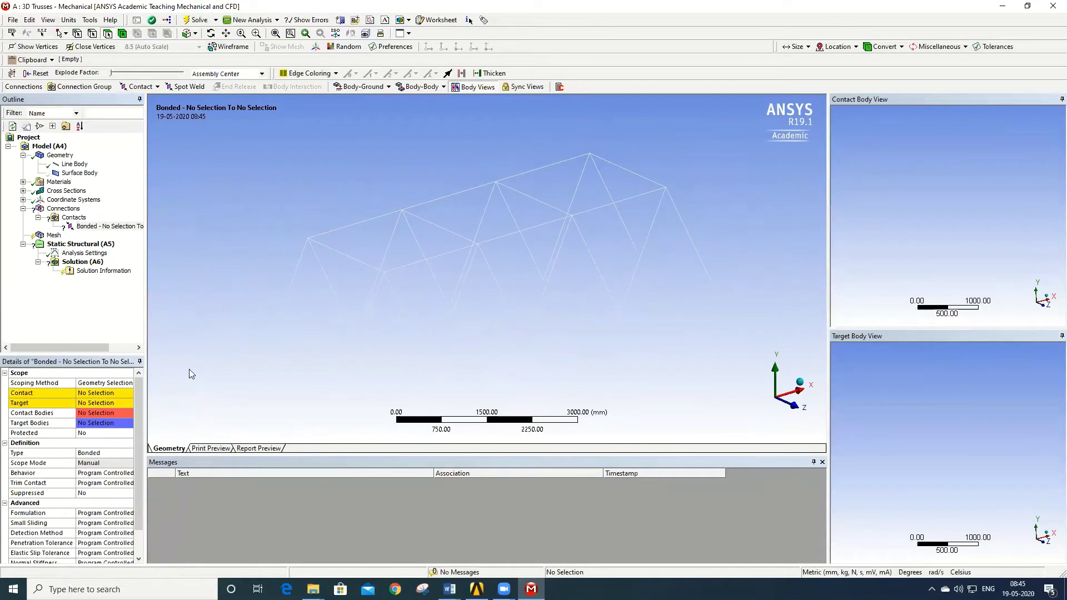
Scope the contact side of the bonded region to the 10 bottom vertices of the line body.
click(110, 394)
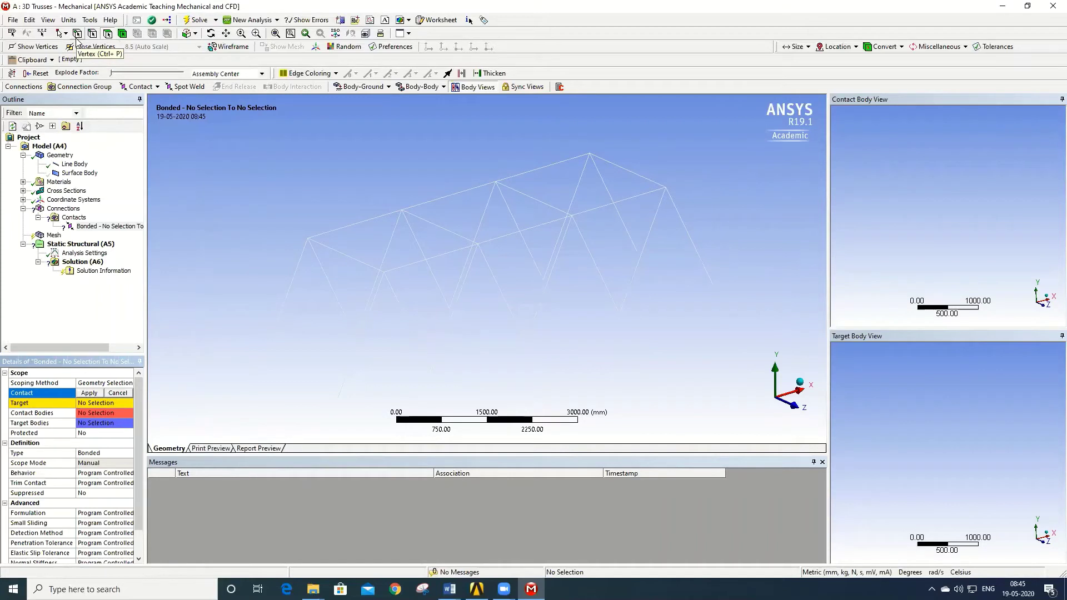
click(77, 35)
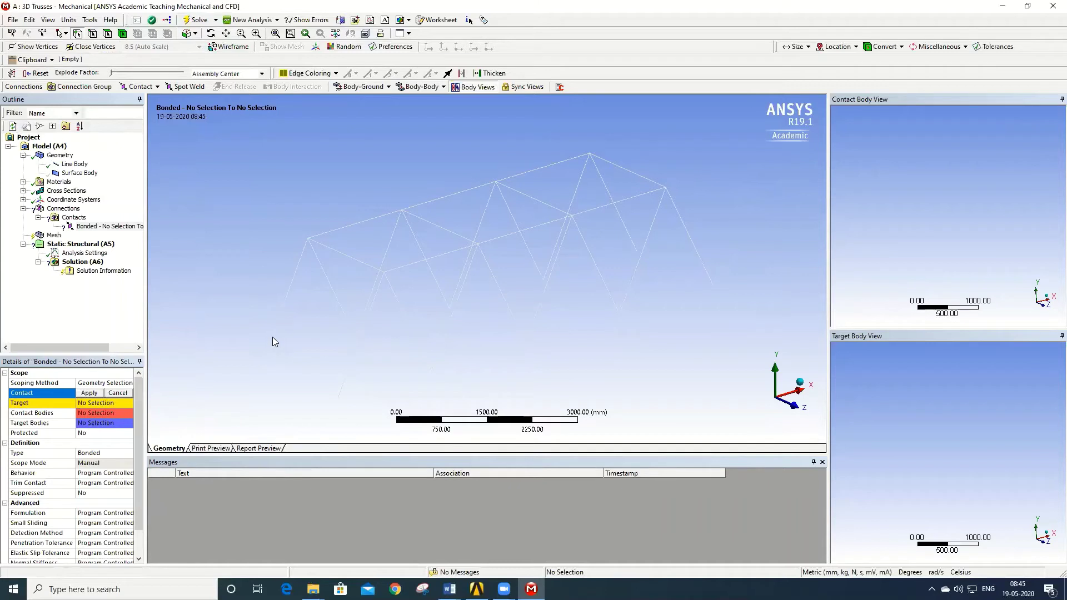
mouse_move(277, 332)
middle_down()
mouse_move(226, 309)
mouse_move(190, 340)
mouse_move(247, 352)
mouse_move(267, 326)
mouse_move(271, 337)
middle_up()
scroll(250, 352, up, 2)
scroll(250, 356, down, 2)
click(311, 334)
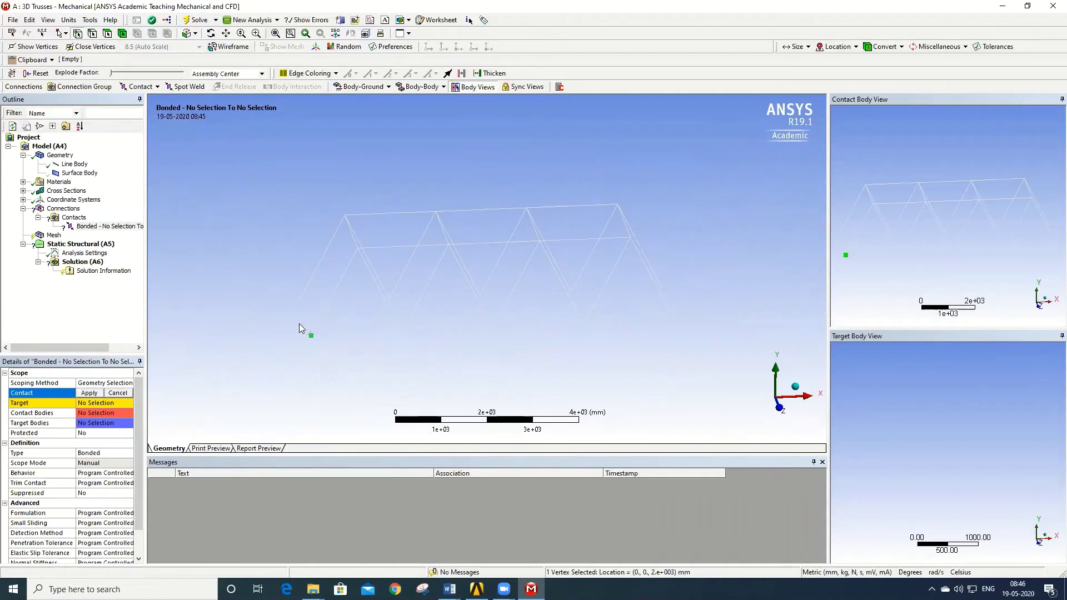
ctrl+click(298, 303)
ctrl+click(388, 300)
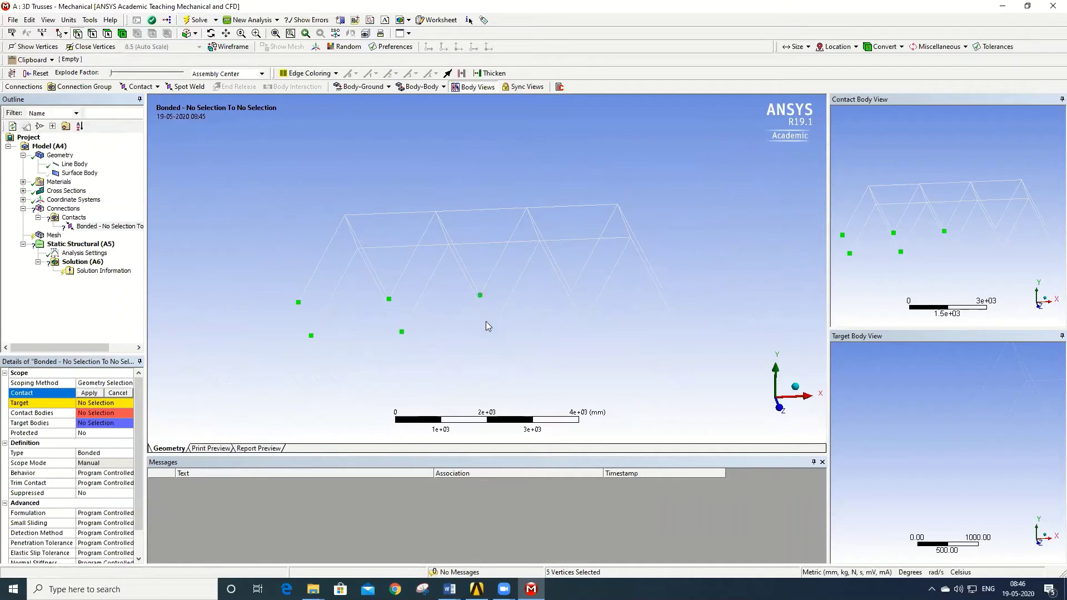
ctrl+click(583, 325)
ctrl+click(675, 322)
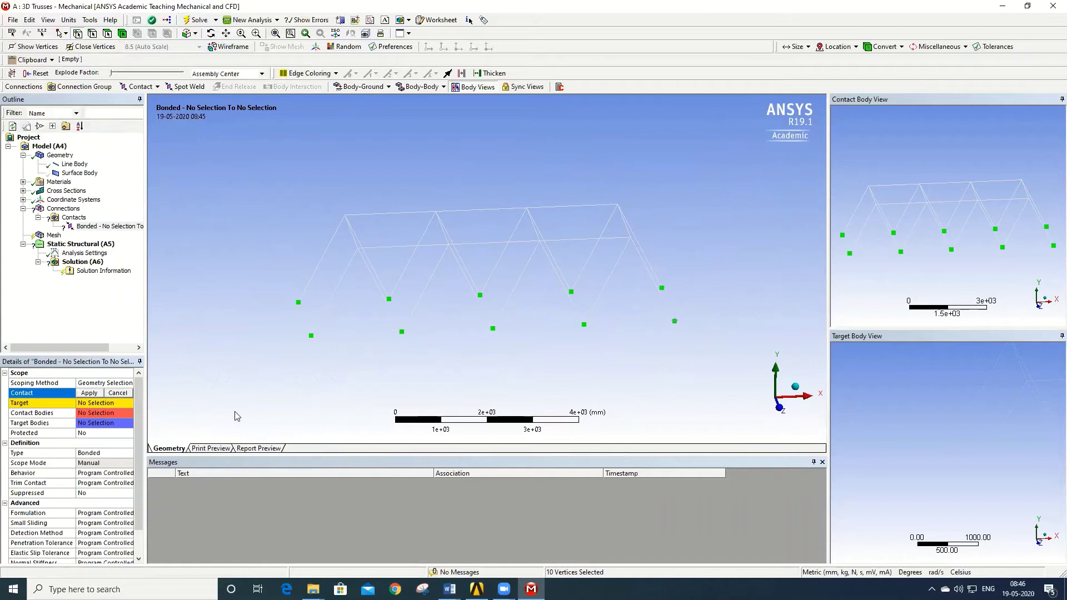
click(89, 393)
Hide the line body and show the surface body on its own.
middle_drag(239, 303, 184, 333)
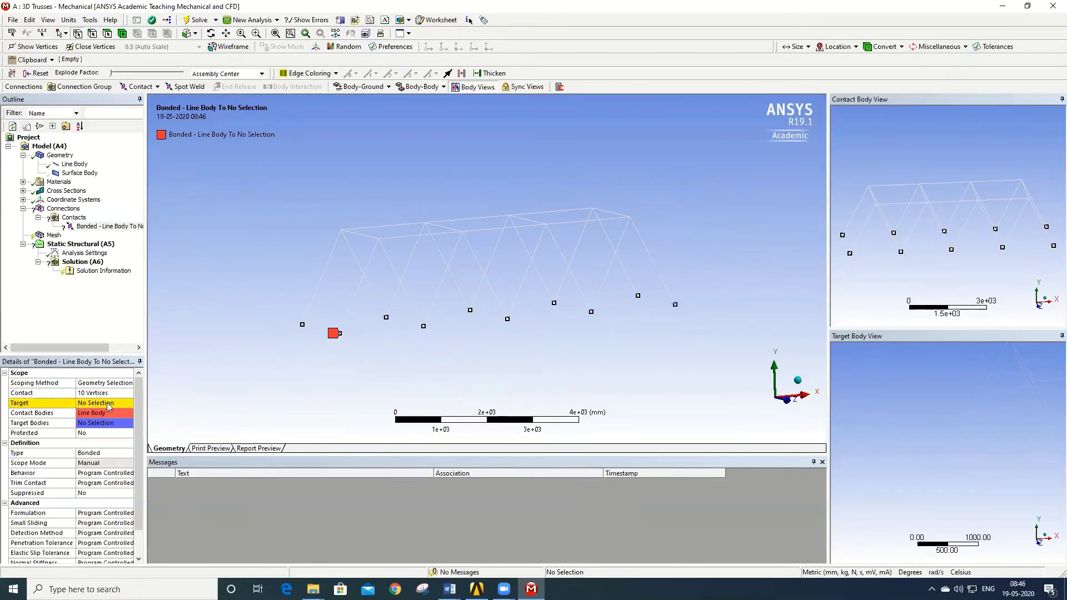
mouse_move(200, 366)
middle_down()
mouse_move(238, 352)
mouse_move(167, 311)
middle_up()
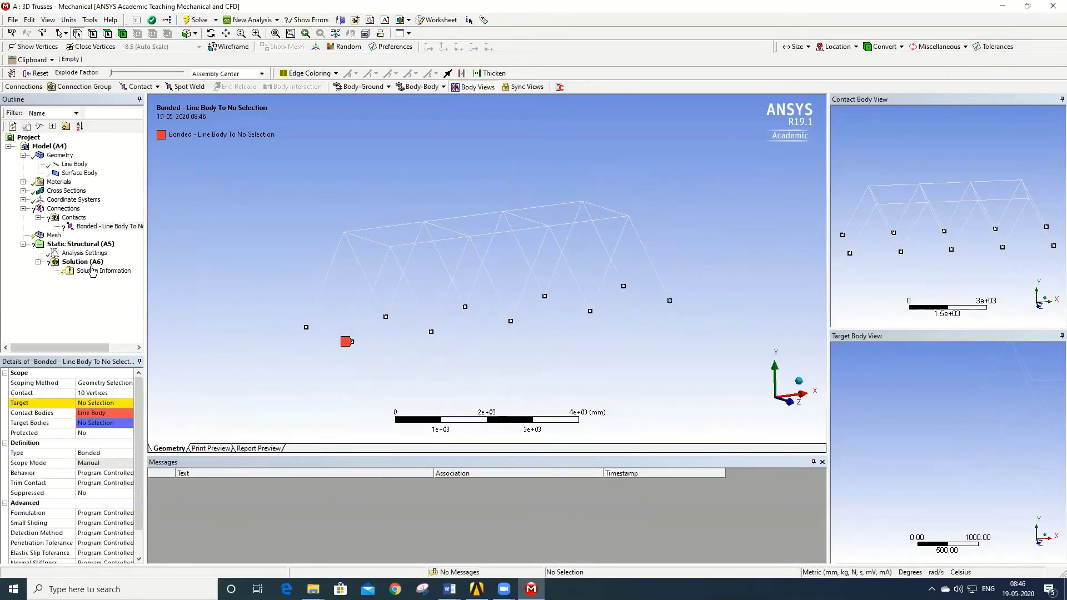
click(65, 164)
right_click(62, 165)
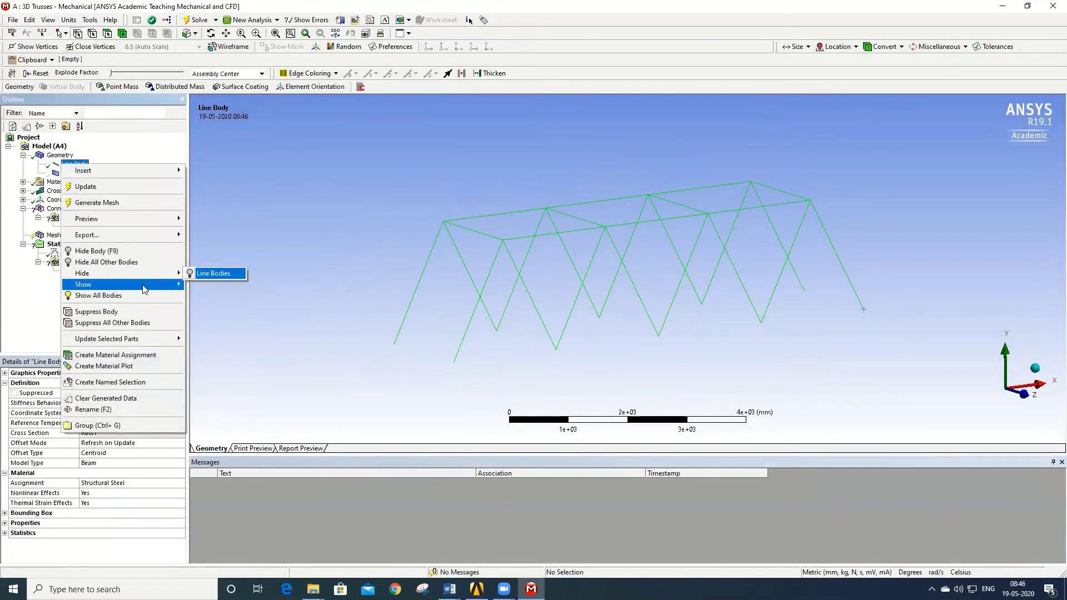
mouse_move(147, 285)
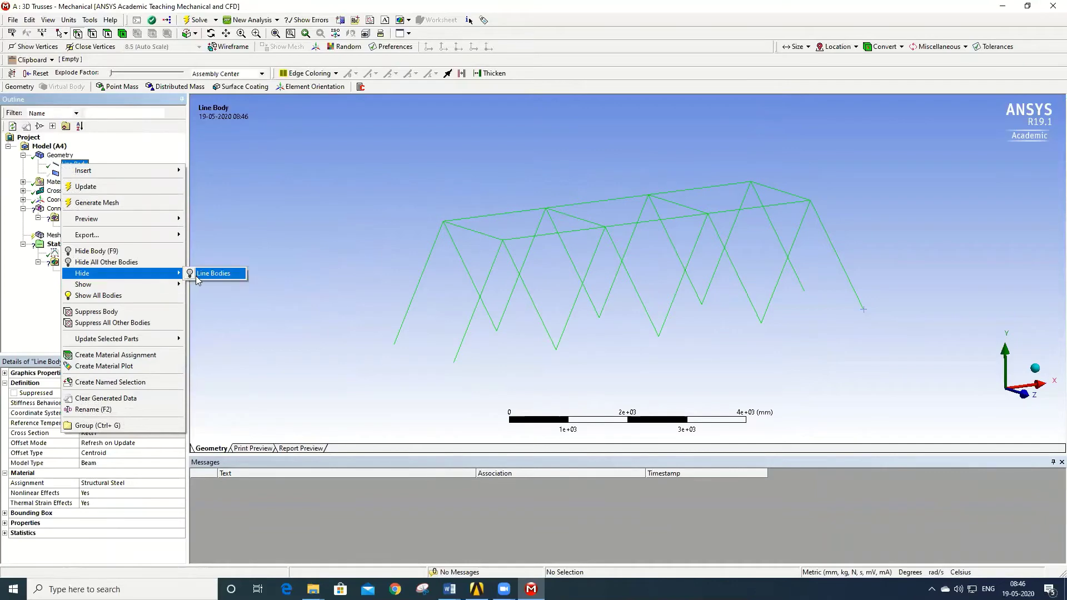
click(199, 284)
click(79, 174)
right_click(79, 174)
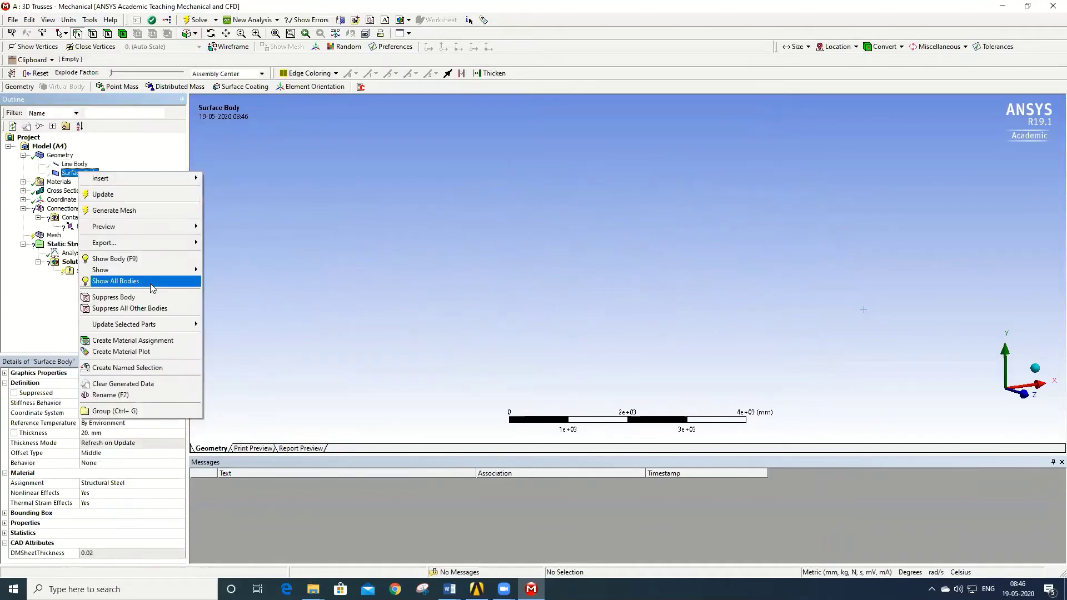
mouse_move(138, 272)
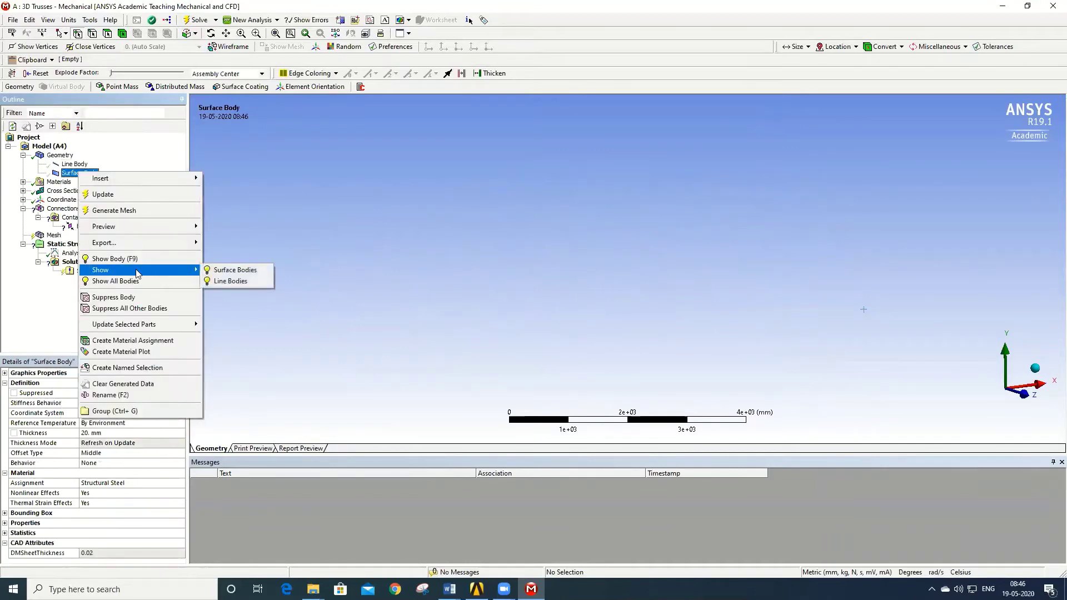
click(230, 271)
middle_drag(290, 281, 304, 308)
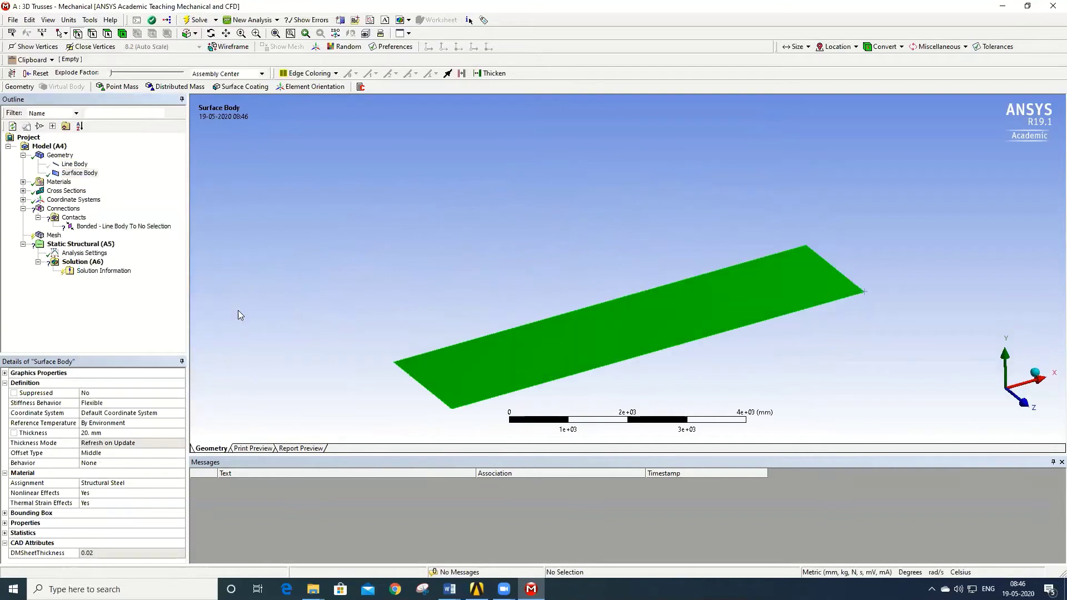
Scope the target side of the bonded contact region to the two long edges of the surface body.
click(97, 226)
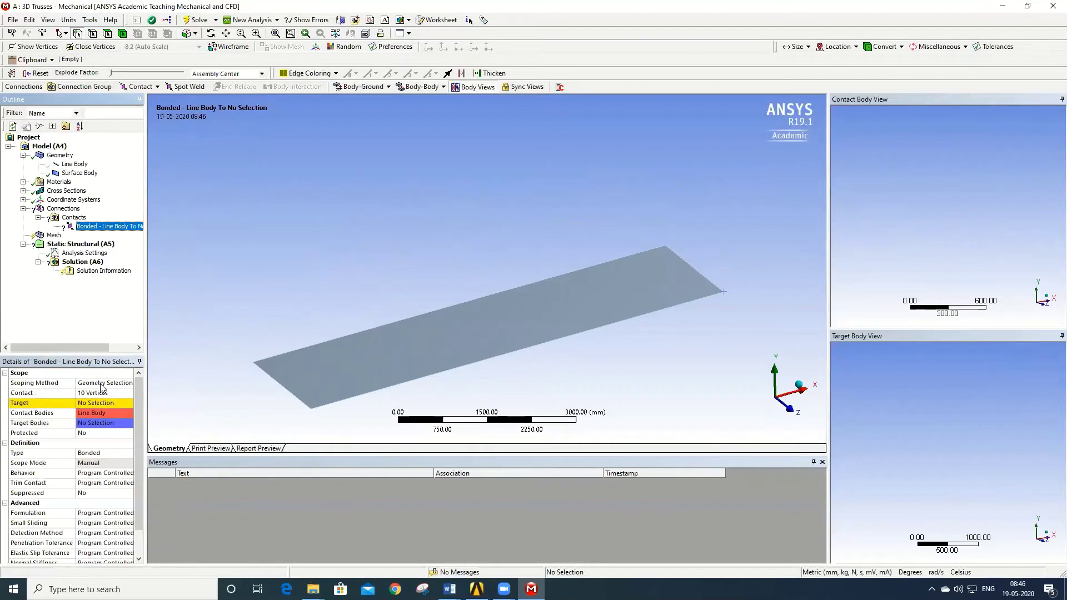
click(91, 403)
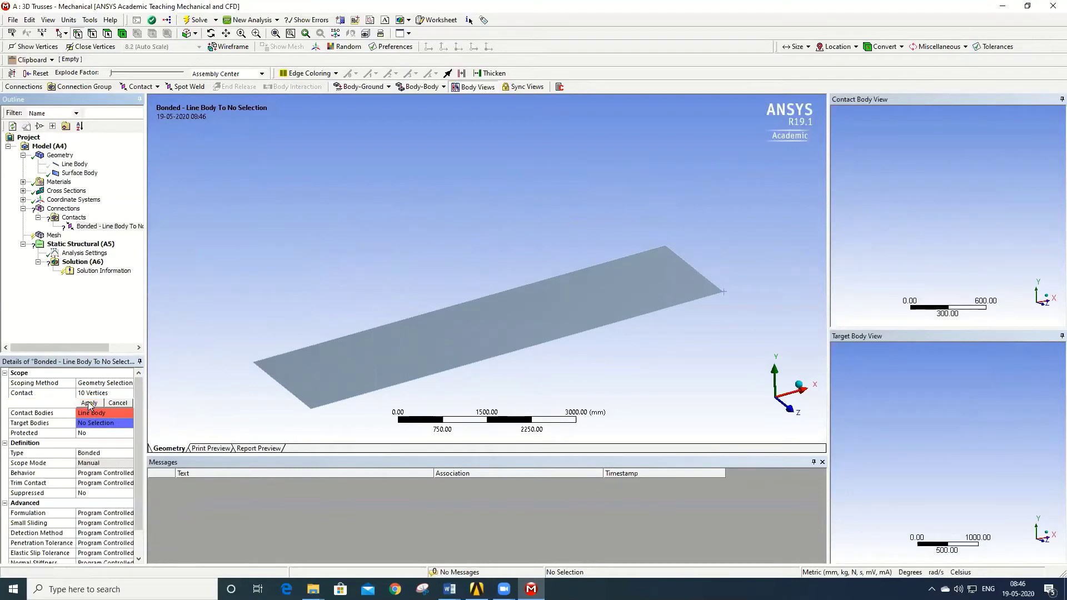
click(91, 34)
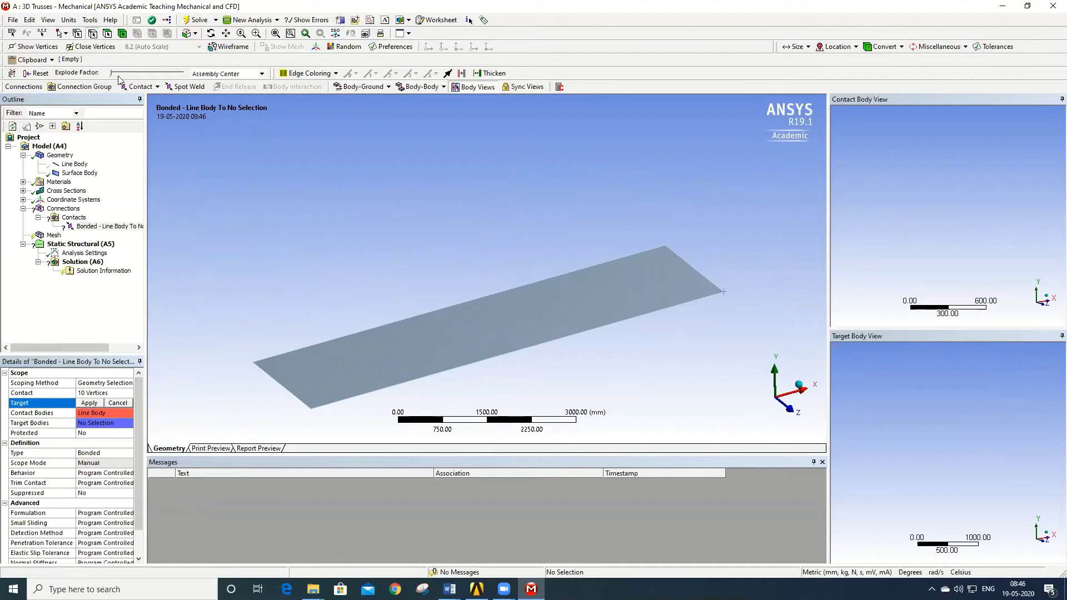
click(446, 368)
ctrl+click(388, 325)
click(91, 403)
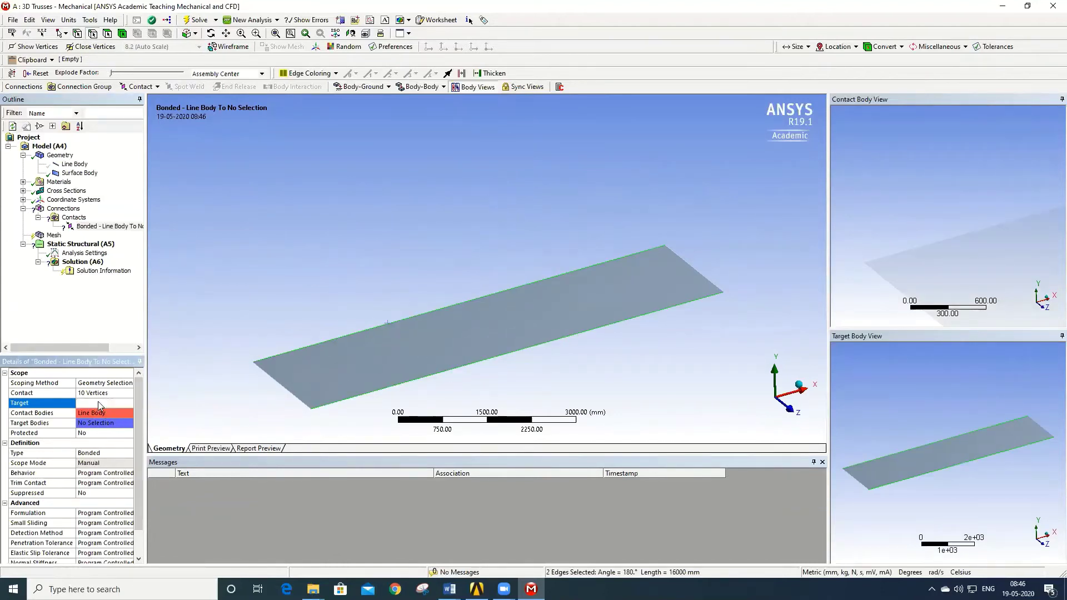
click(63, 209)
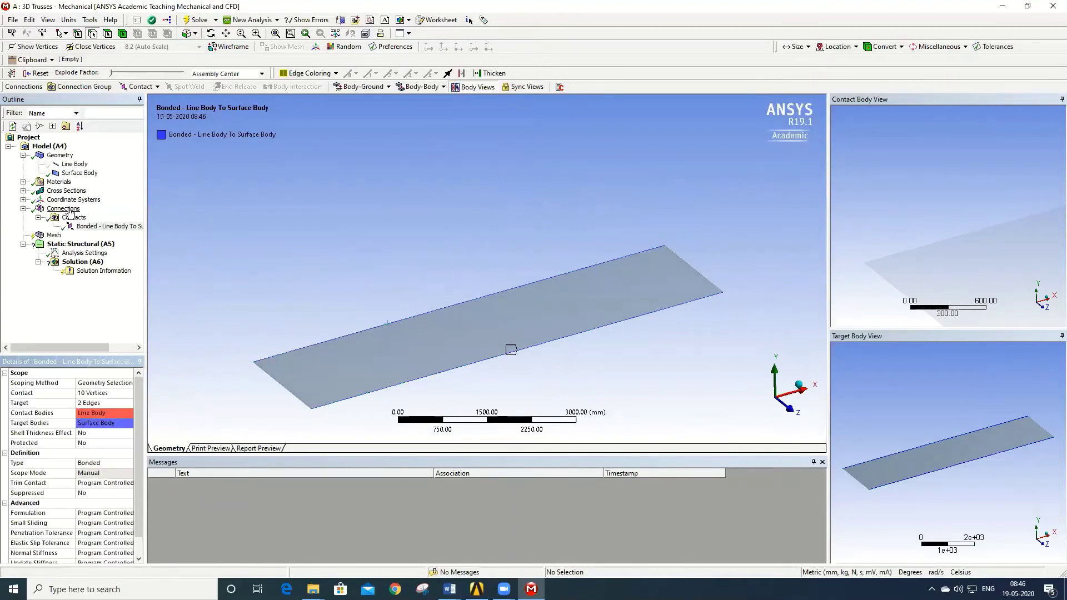
click(89, 228)
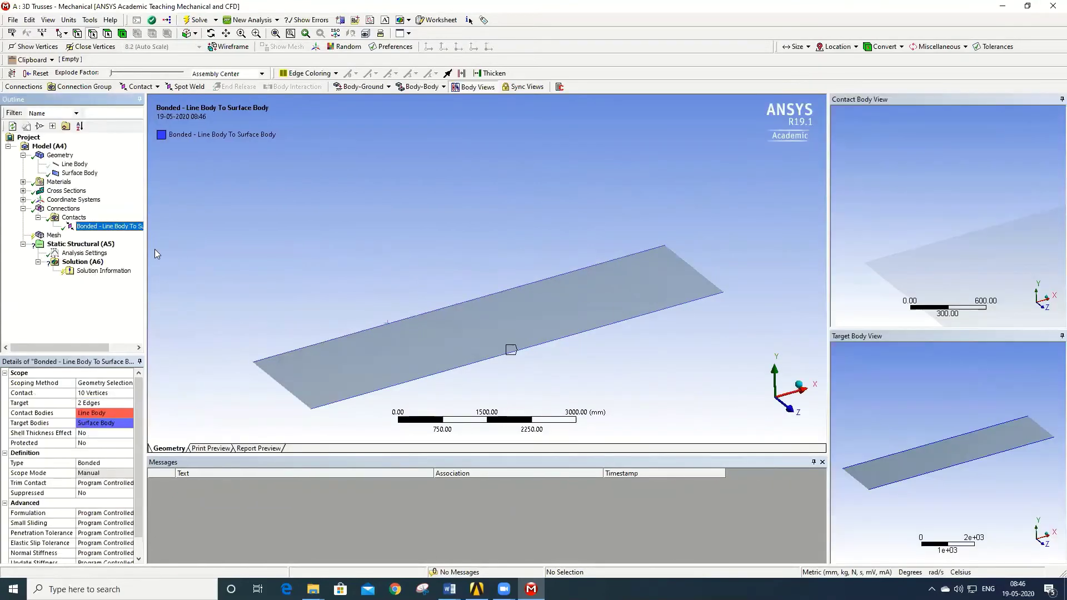
click(76, 218)
click(63, 208)
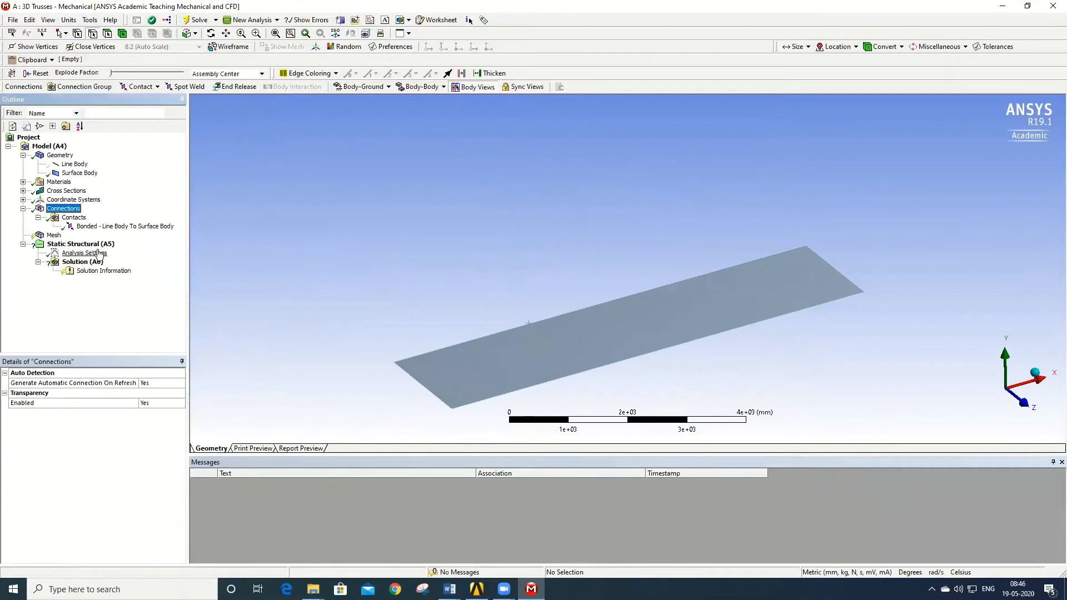
click(81, 245)
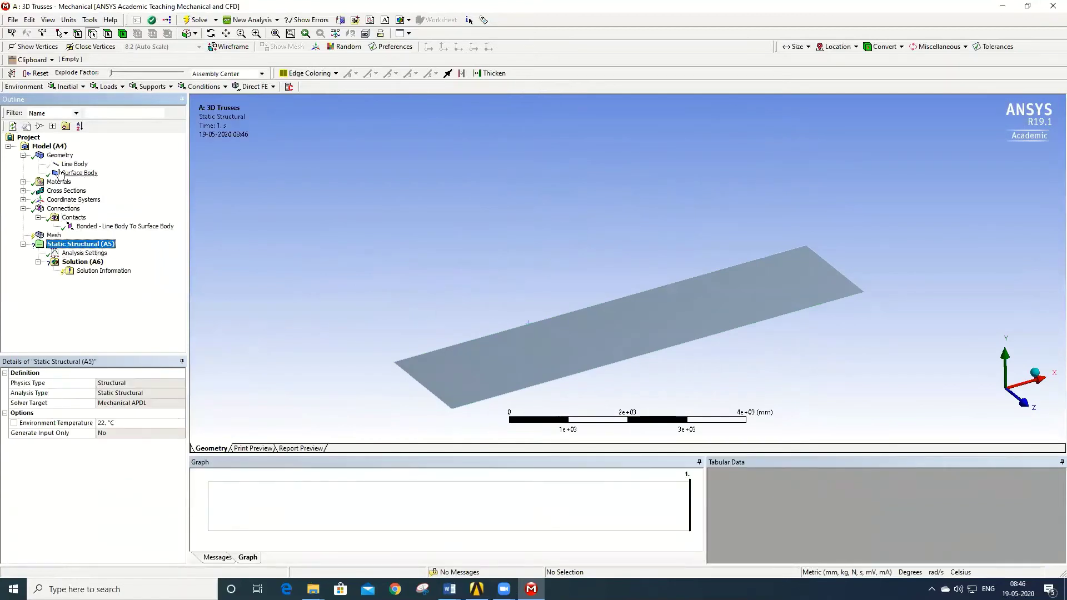
Show the line body again together with the surface and display the bonded contact region between them.
click(74, 164)
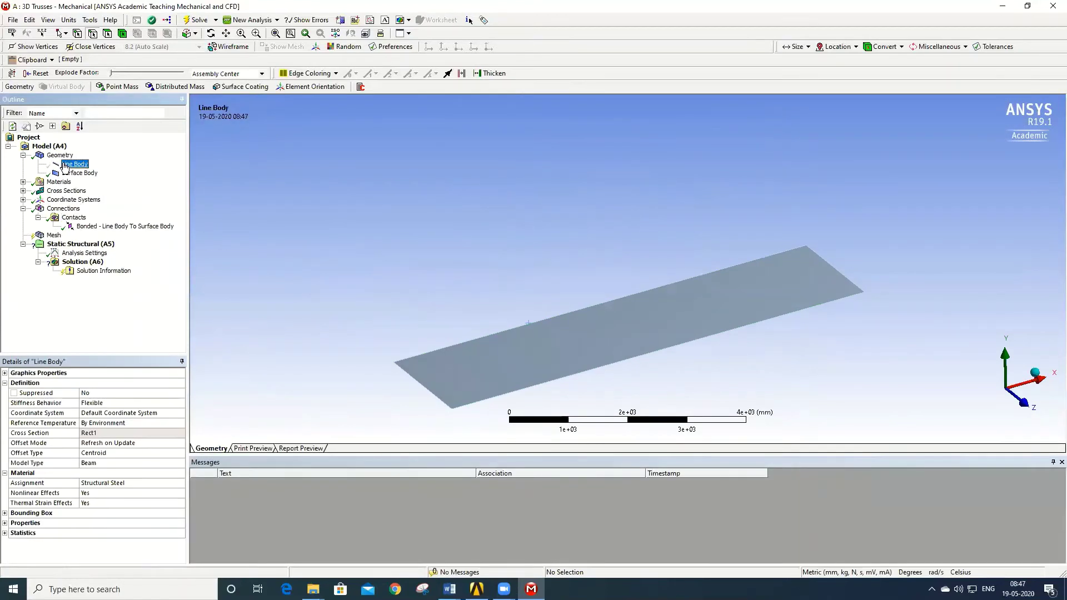
right_click(64, 166)
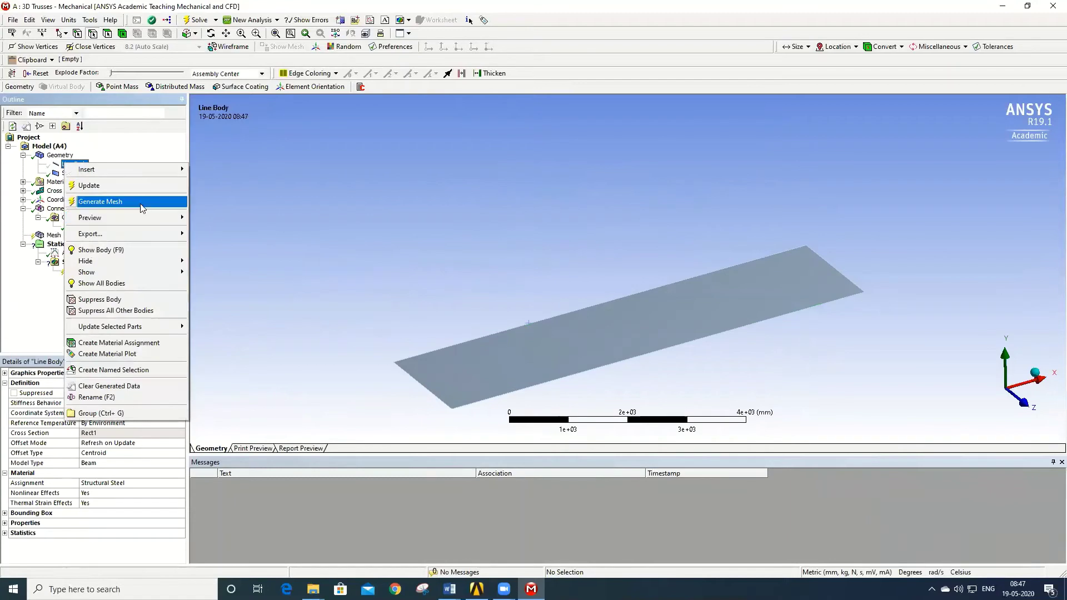
mouse_move(136, 272)
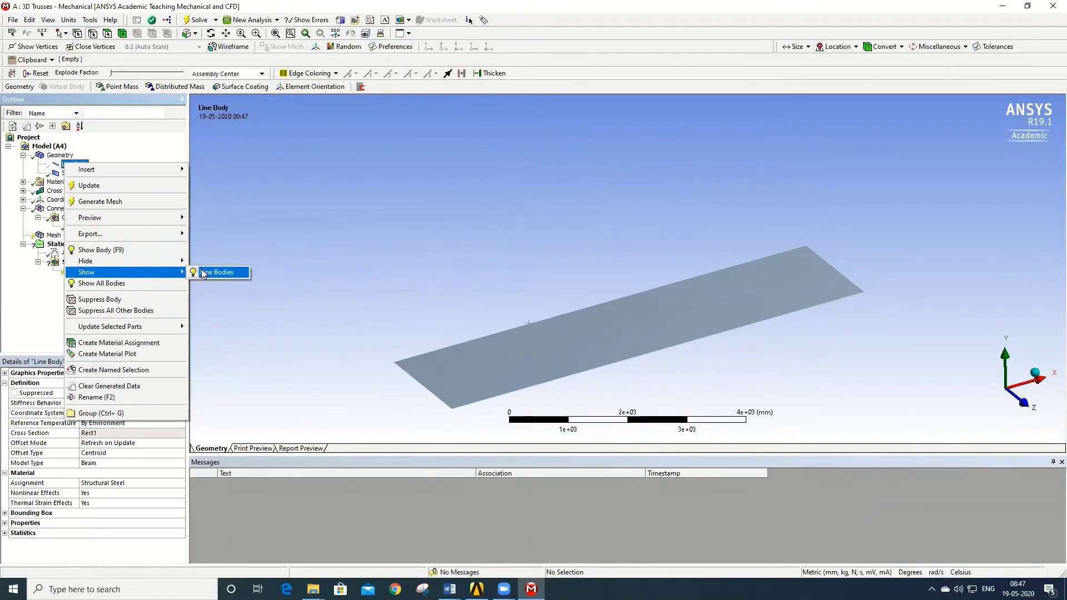
click(214, 272)
click(95, 228)
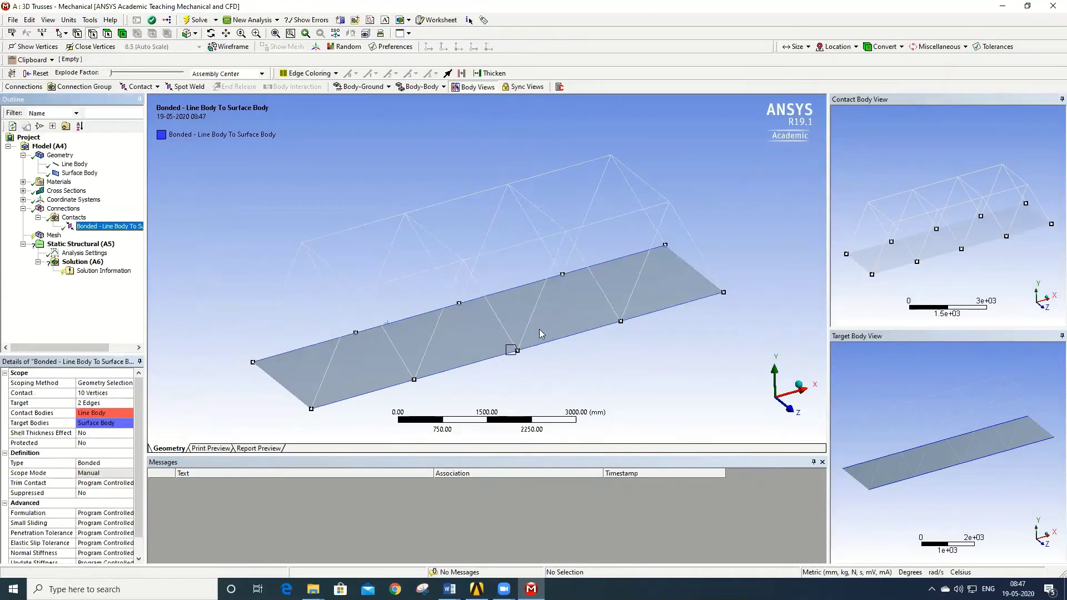
click(239, 232)
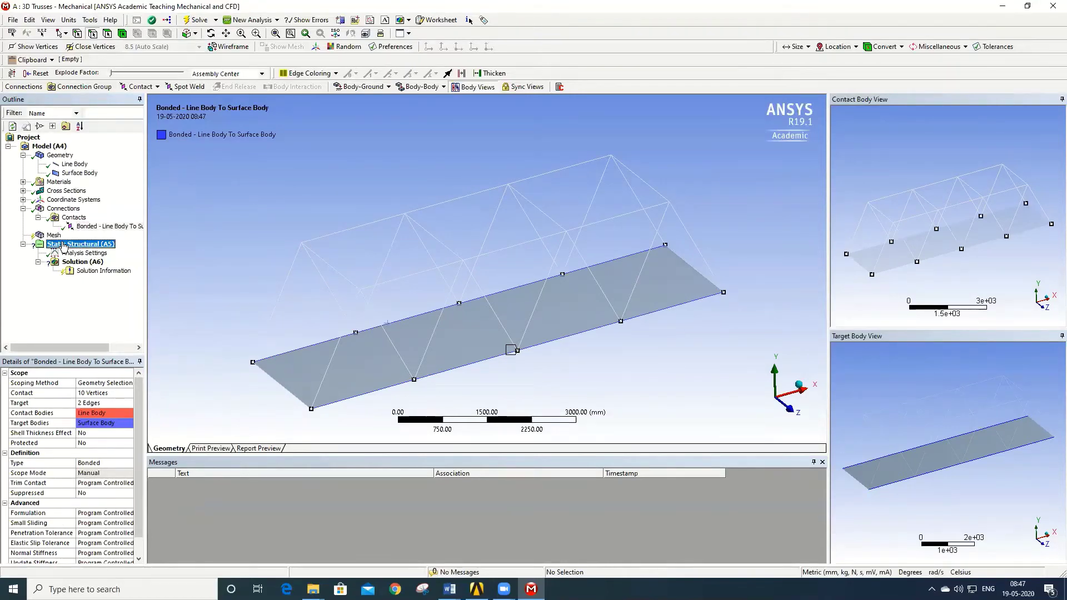
Consult the 3D truss problem statement in the Word manual for supports and pressure load, and switch to Ansys Workbench.
right_click(63, 247)
mouse_move(137, 255)
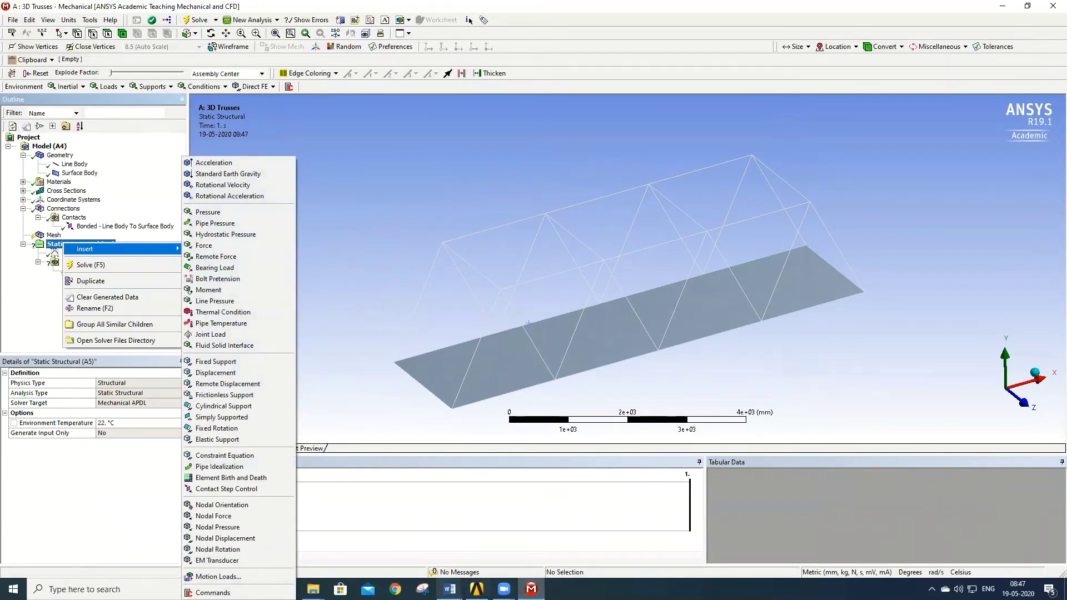
click(450, 589)
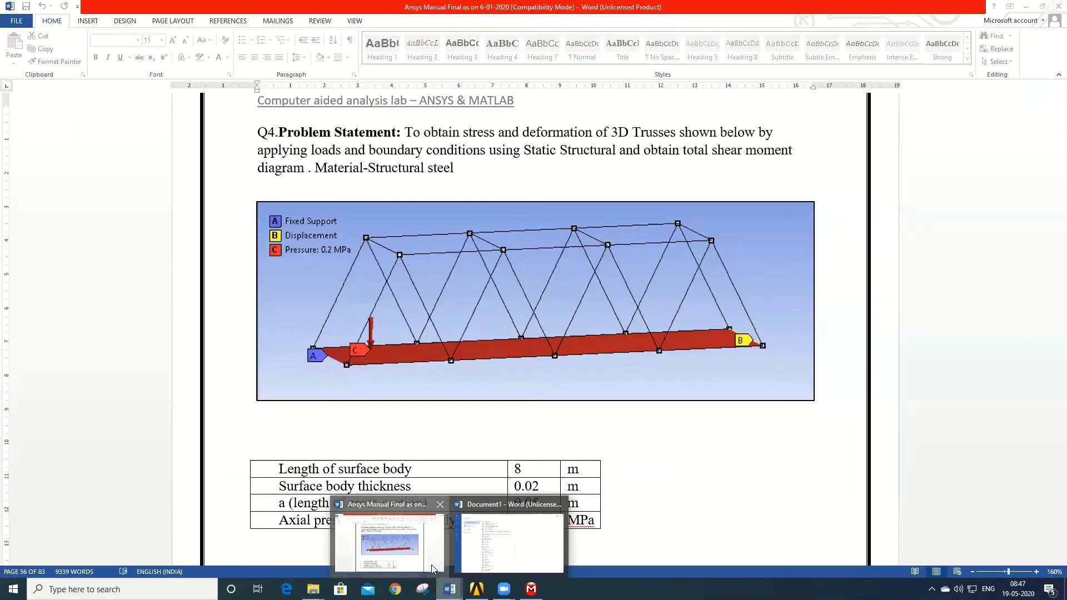
click(431, 565)
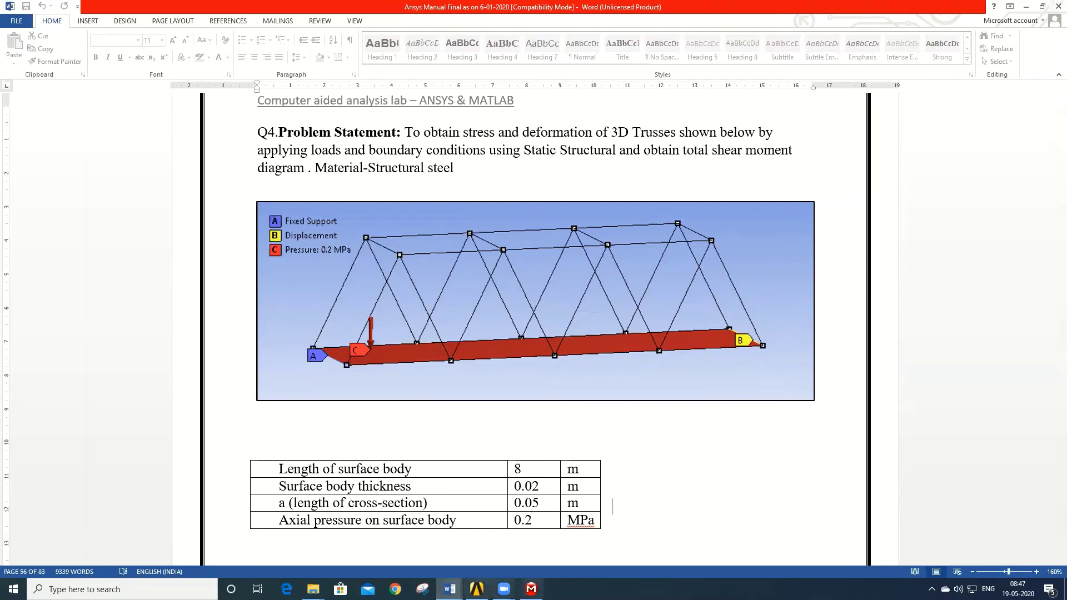
click(477, 589)
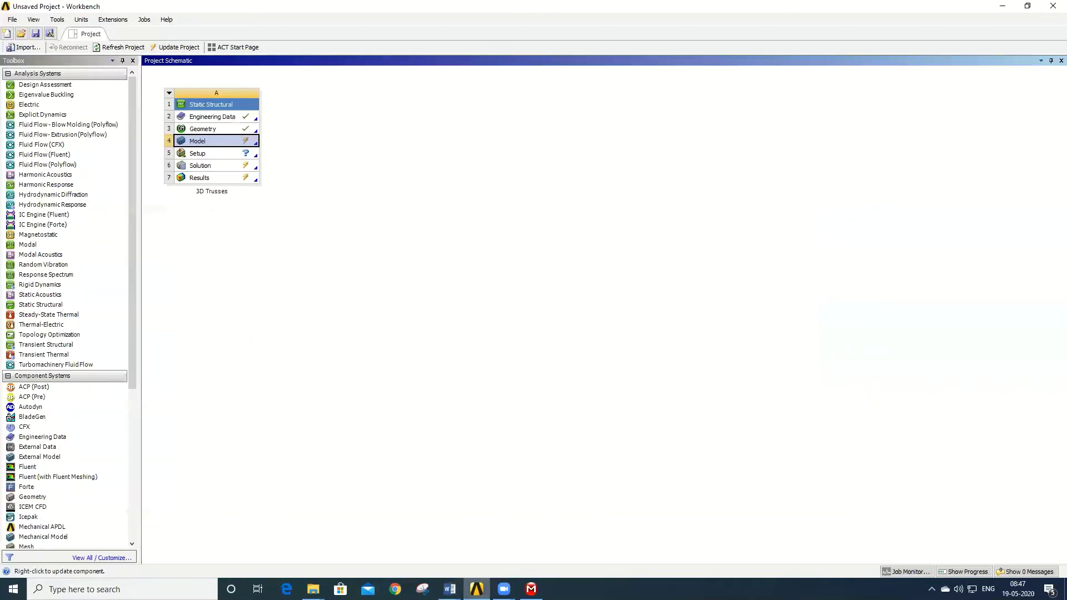
Switch to Ansys Mechanical and add a fixed support on the surface body's short edge at the origin end.
click(476, 589)
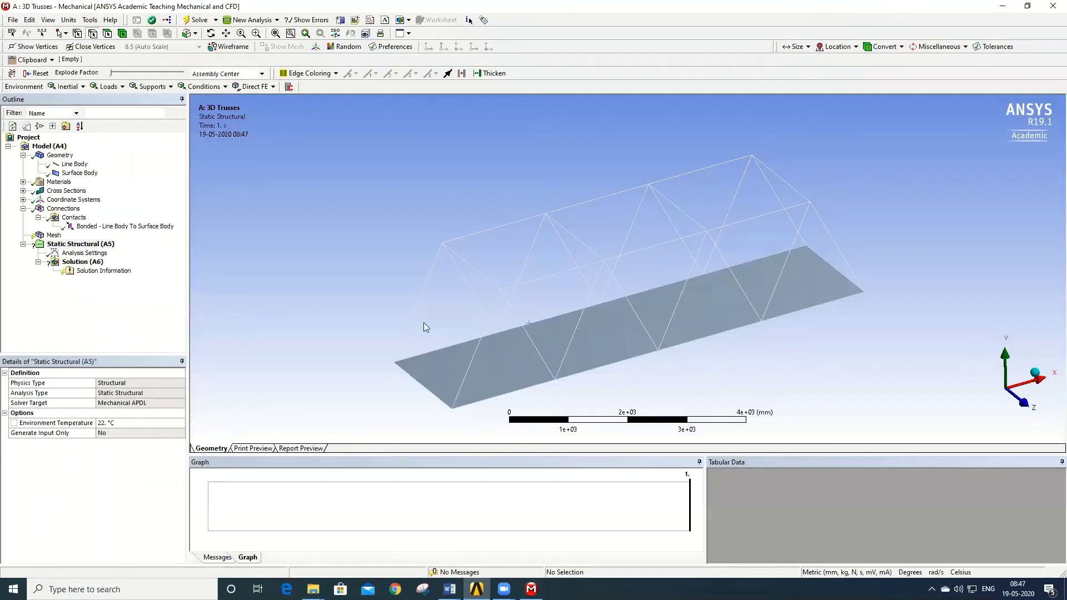
right_click(92, 248)
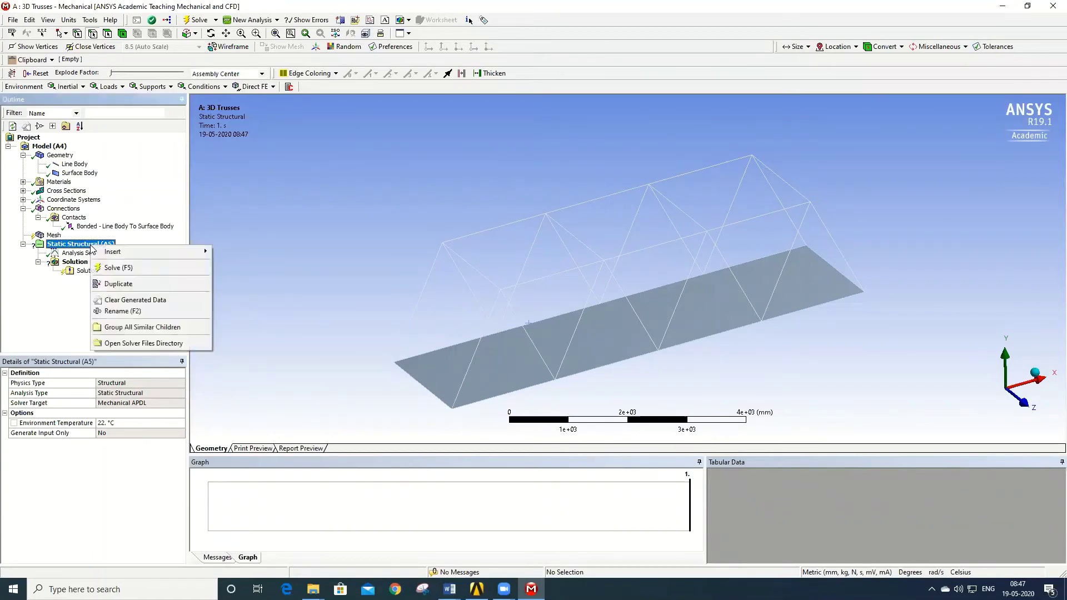
mouse_move(138, 256)
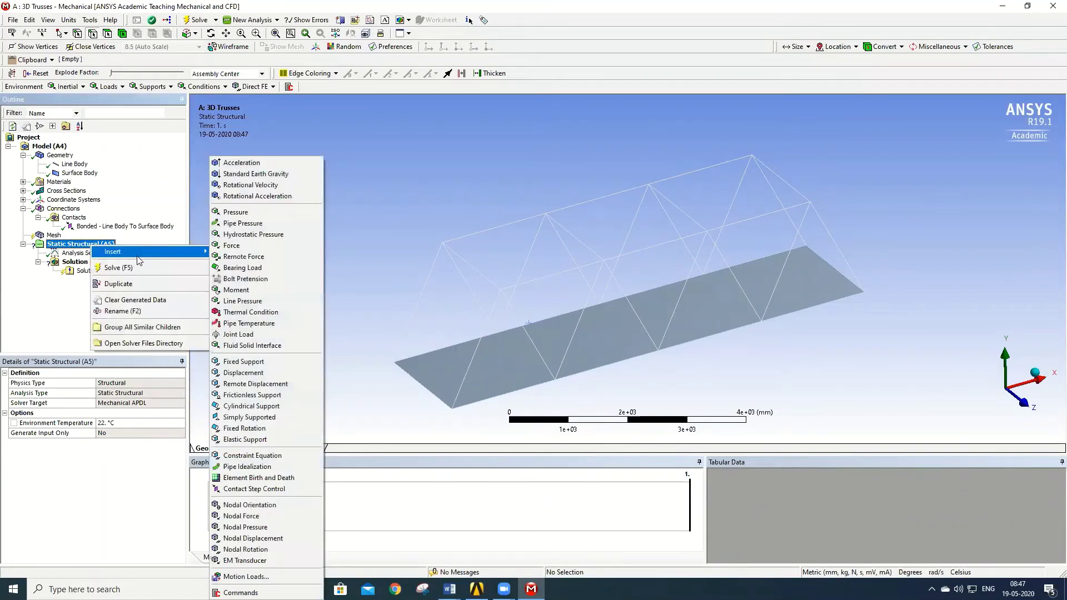
click(262, 362)
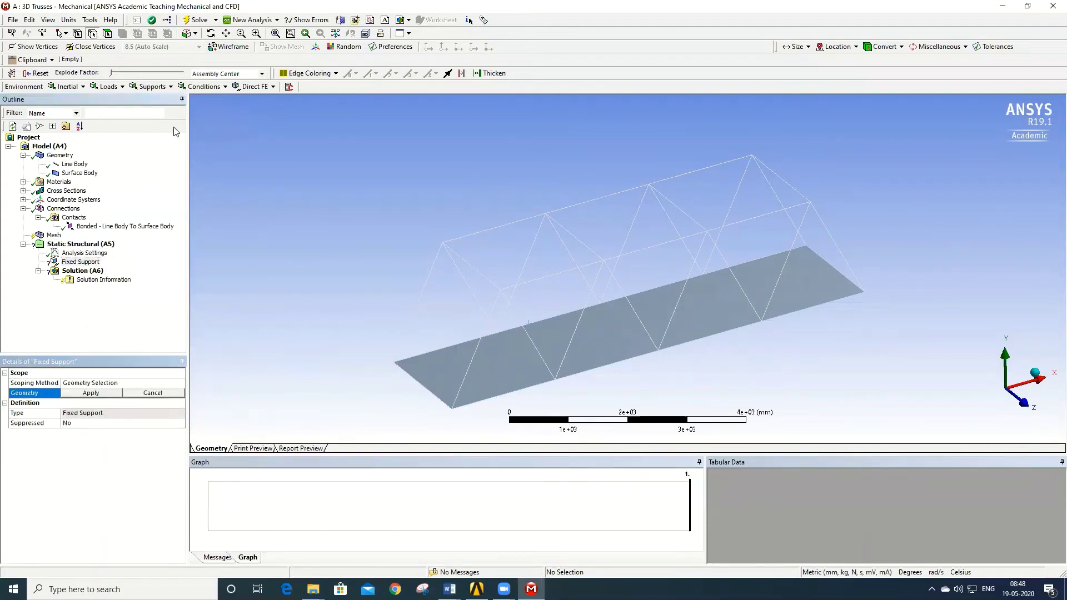
click(425, 386)
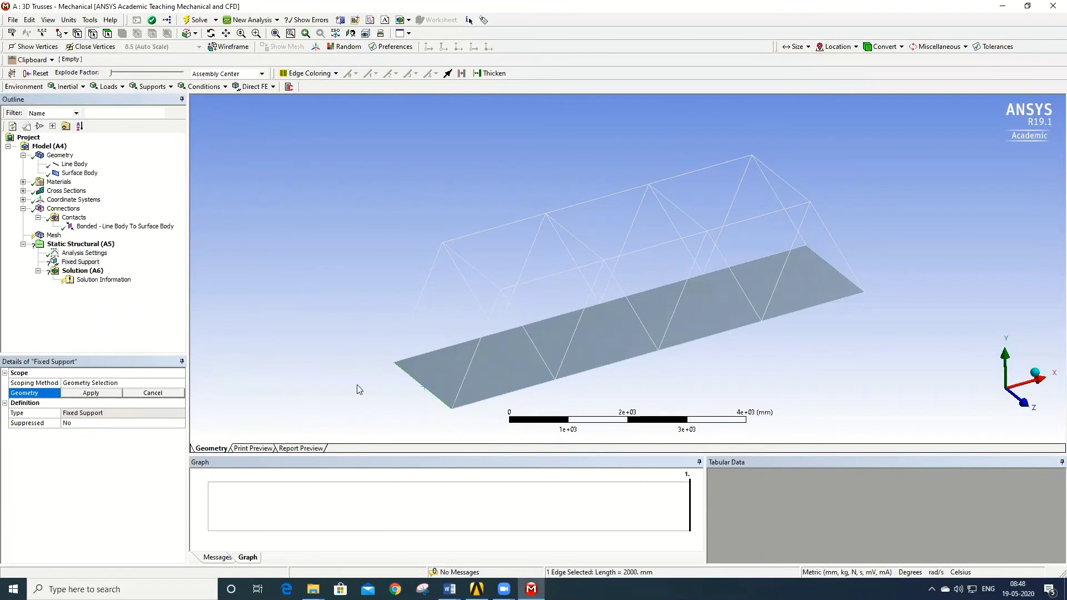
click(108, 394)
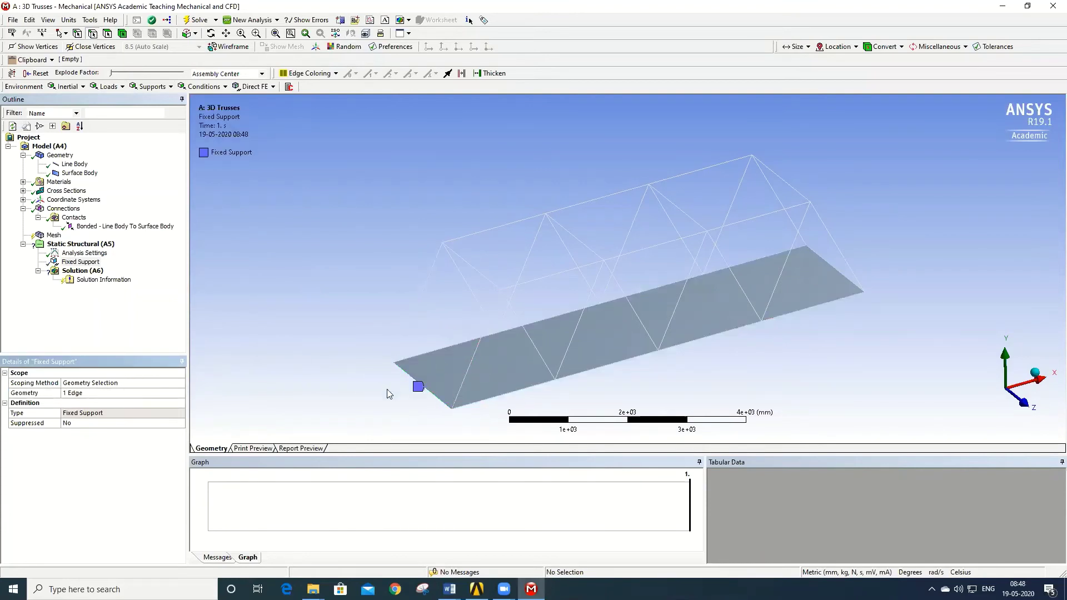
Add a displacement support on the surface's short edge opposite the fixed end, with a constant Y component of 0 mm.
right_click(81, 244)
mouse_move(98, 253)
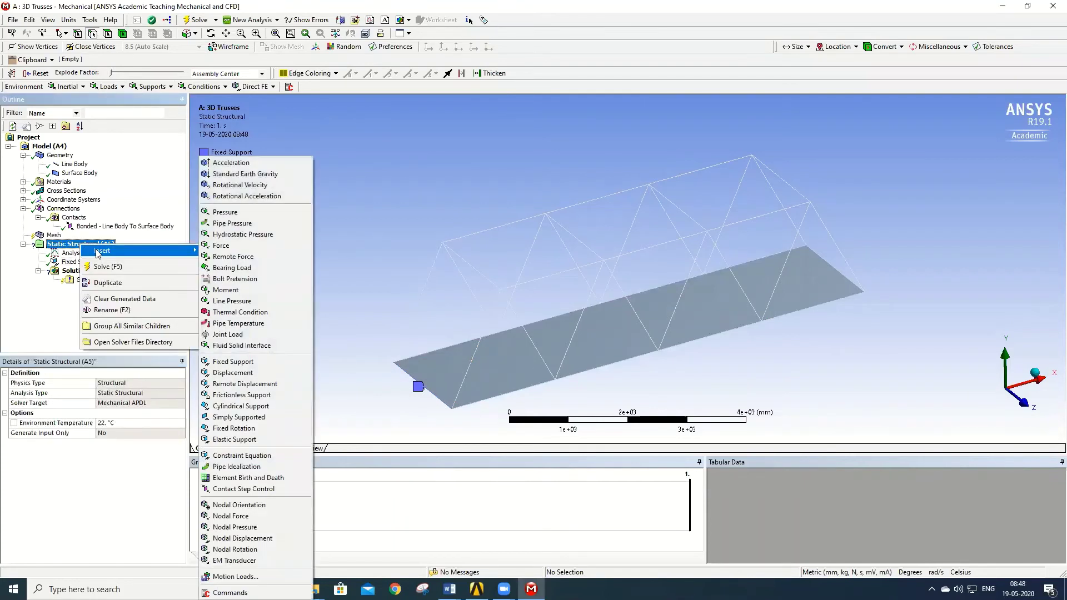
click(257, 373)
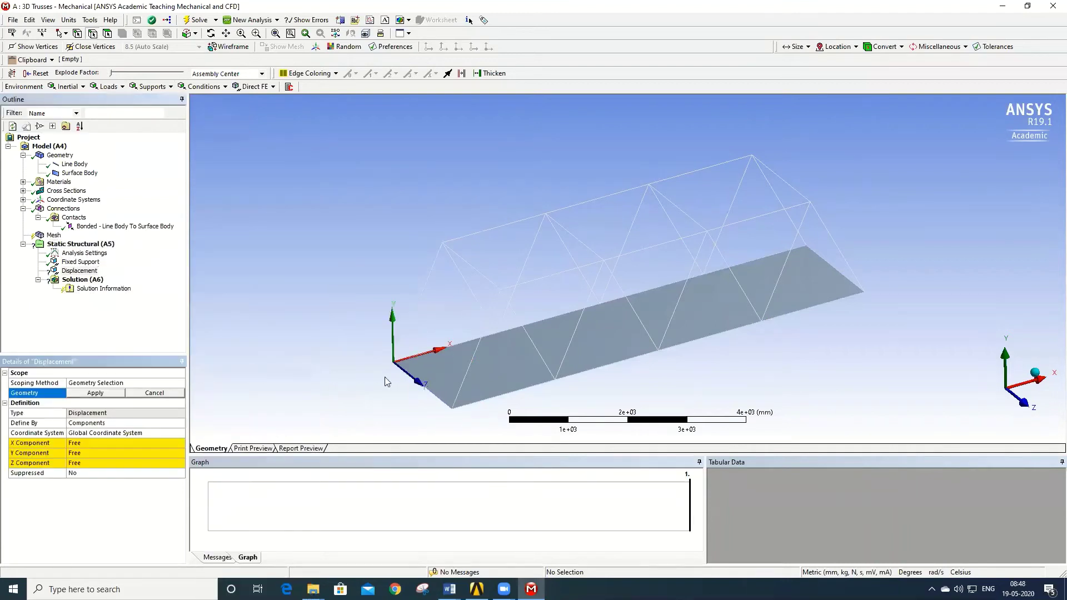
click(842, 273)
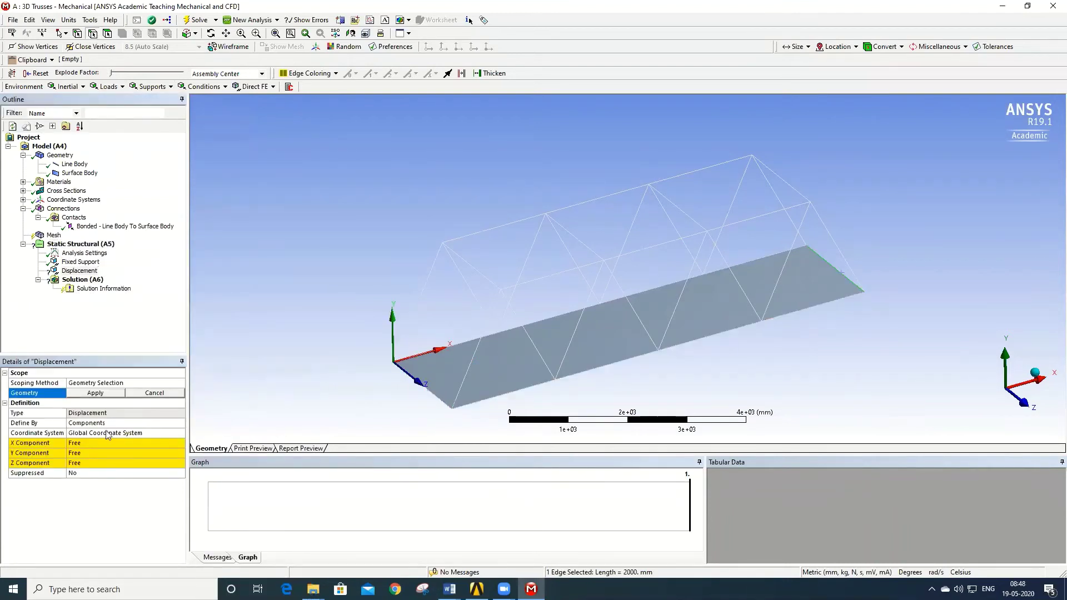
click(95, 393)
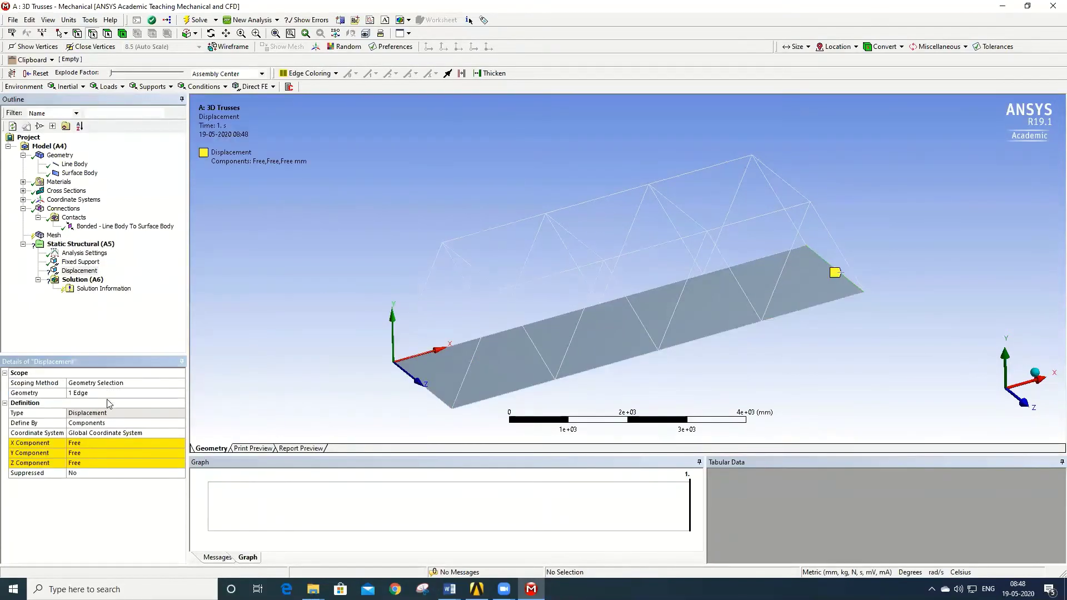
click(107, 452)
click(181, 453)
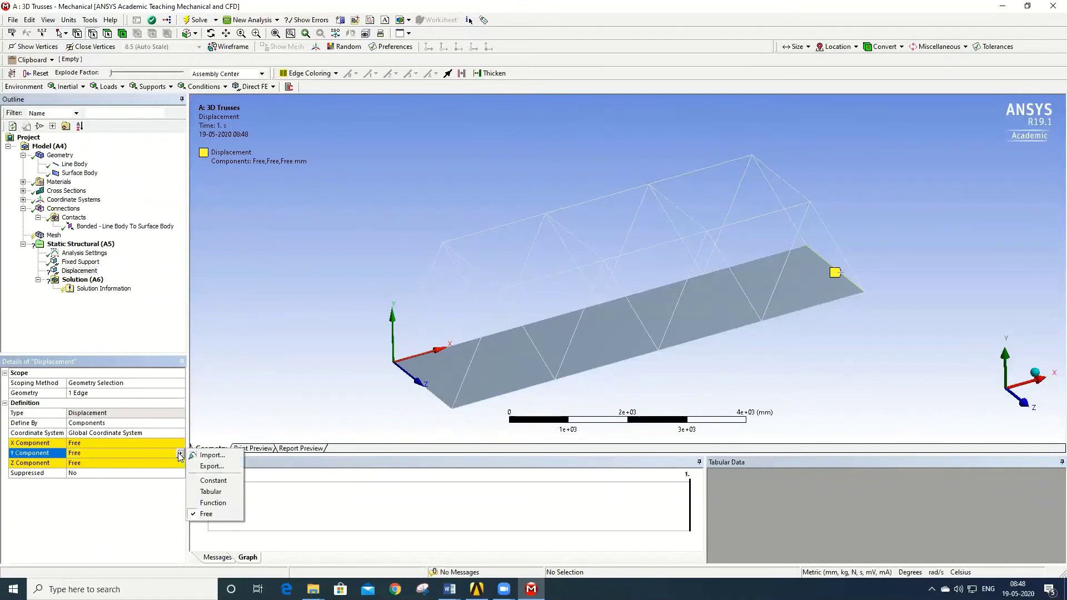
click(214, 481)
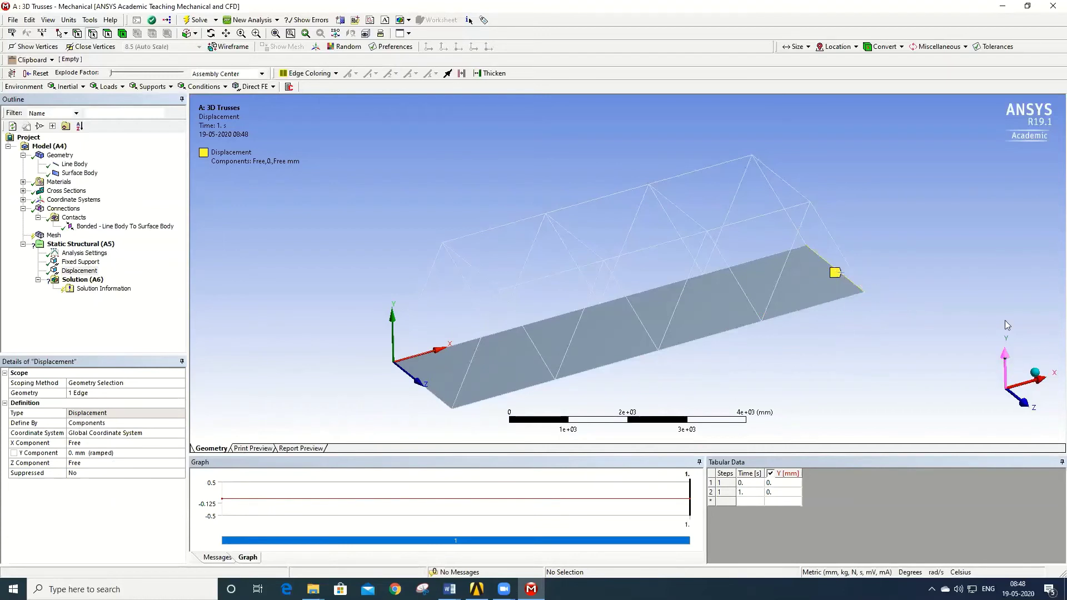
Apply a pressure of 0.2 MPa normal to the base surface face.
click(69, 245)
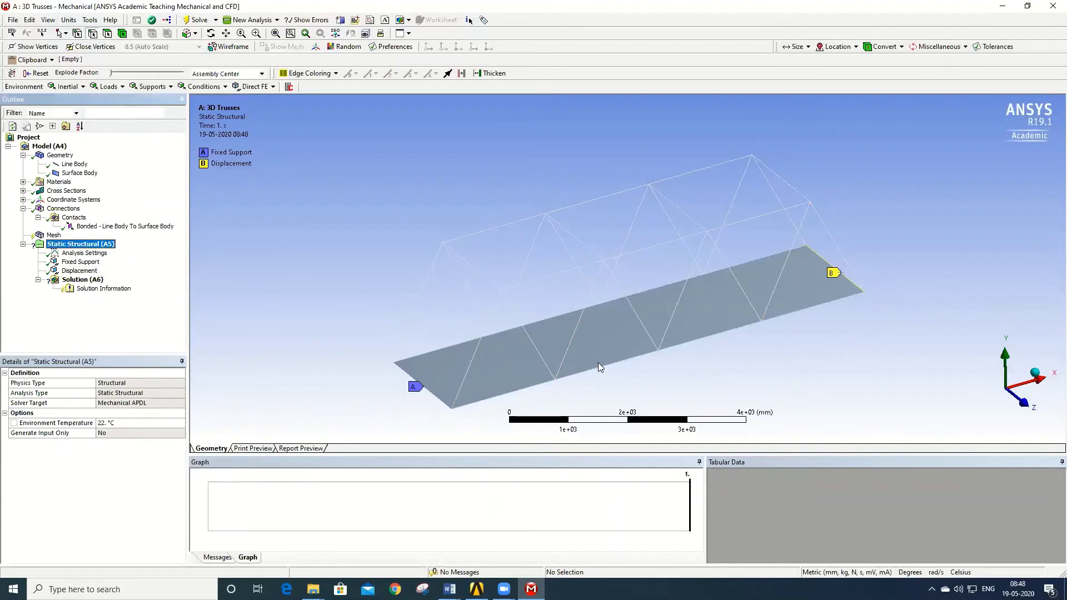
right_click(88, 245)
mouse_move(108, 254)
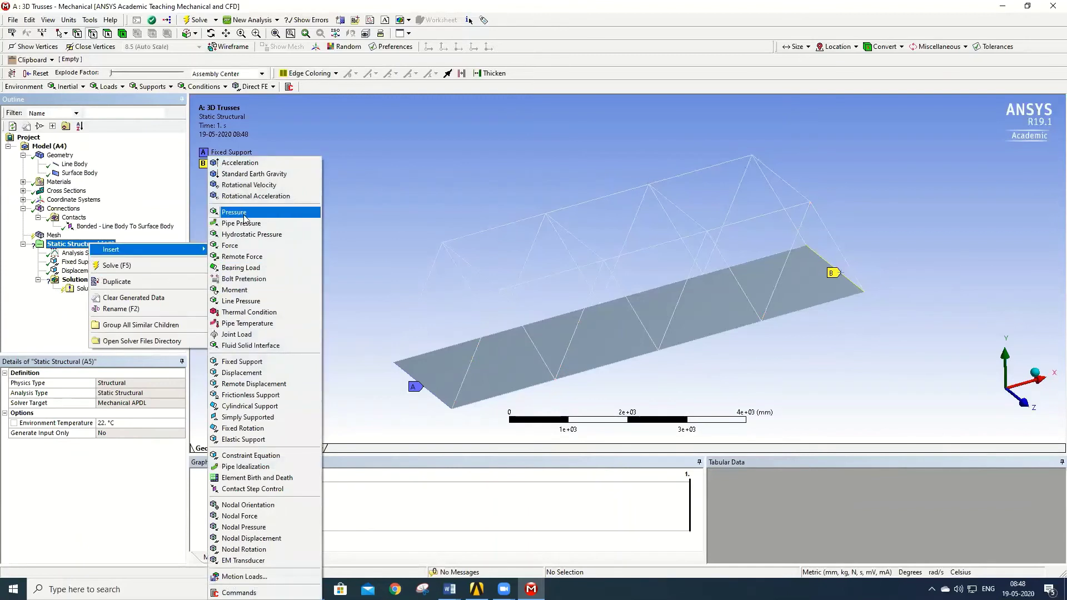
click(234, 212)
click(495, 368)
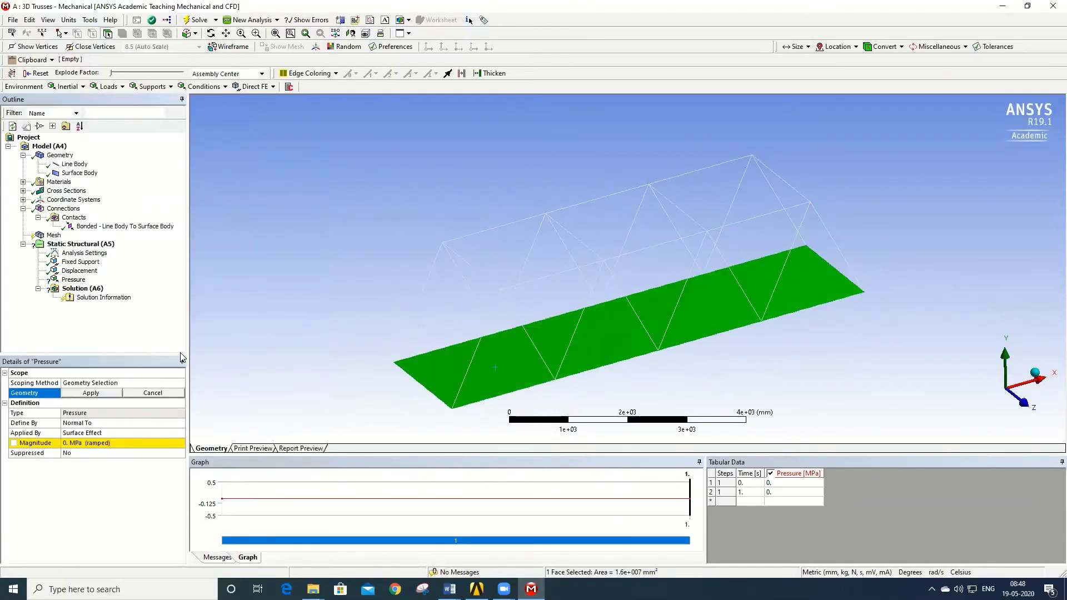
click(94, 394)
click(118, 444)
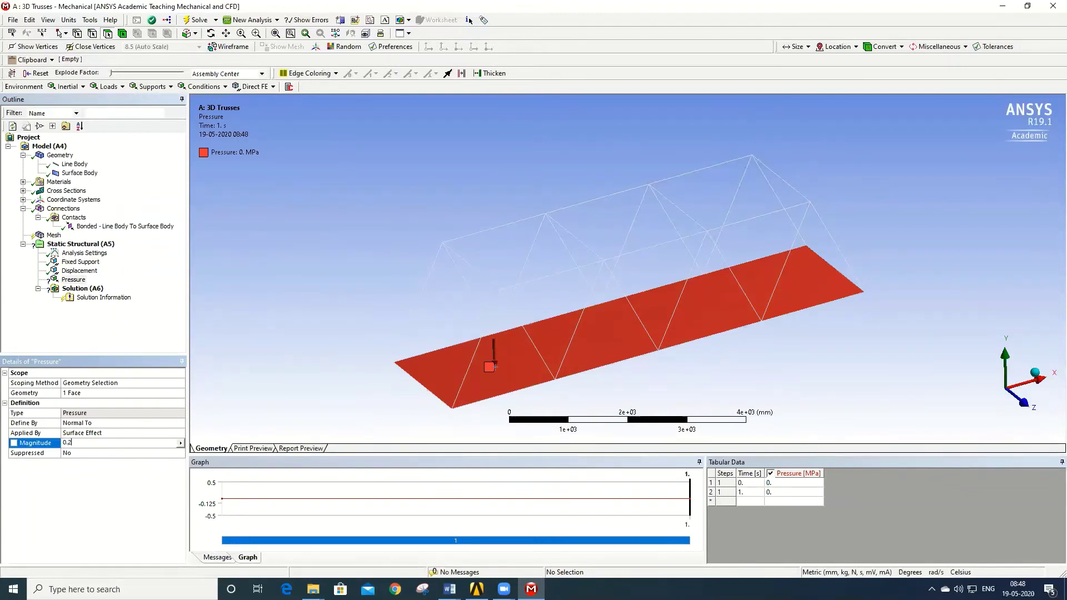
text(0.2)
key(Return)
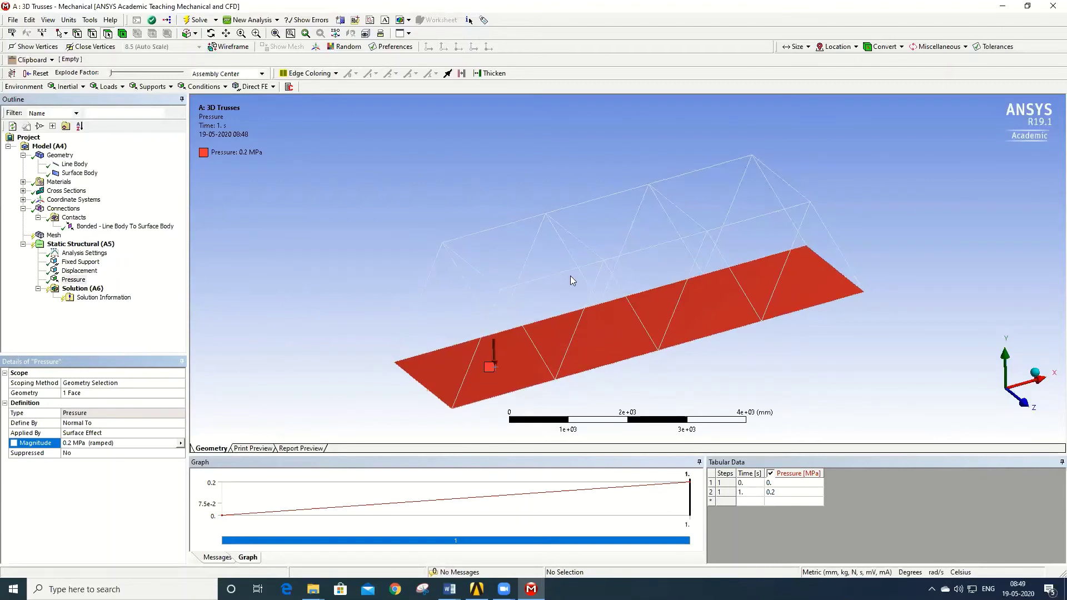
Generate the mesh with the default element size.
click(53, 235)
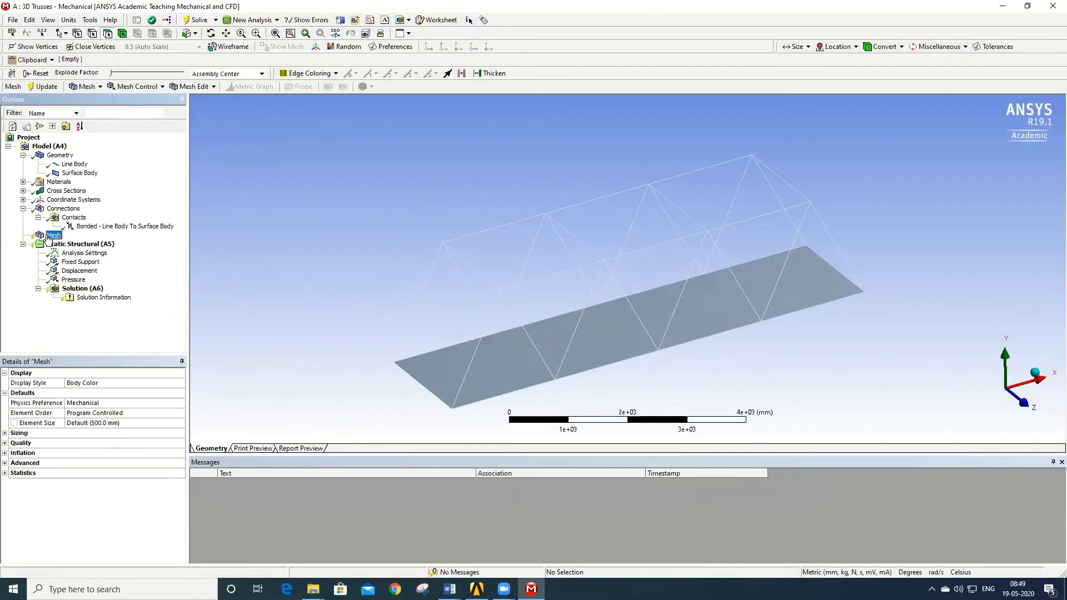
right_click(48, 236)
mouse_move(94, 285)
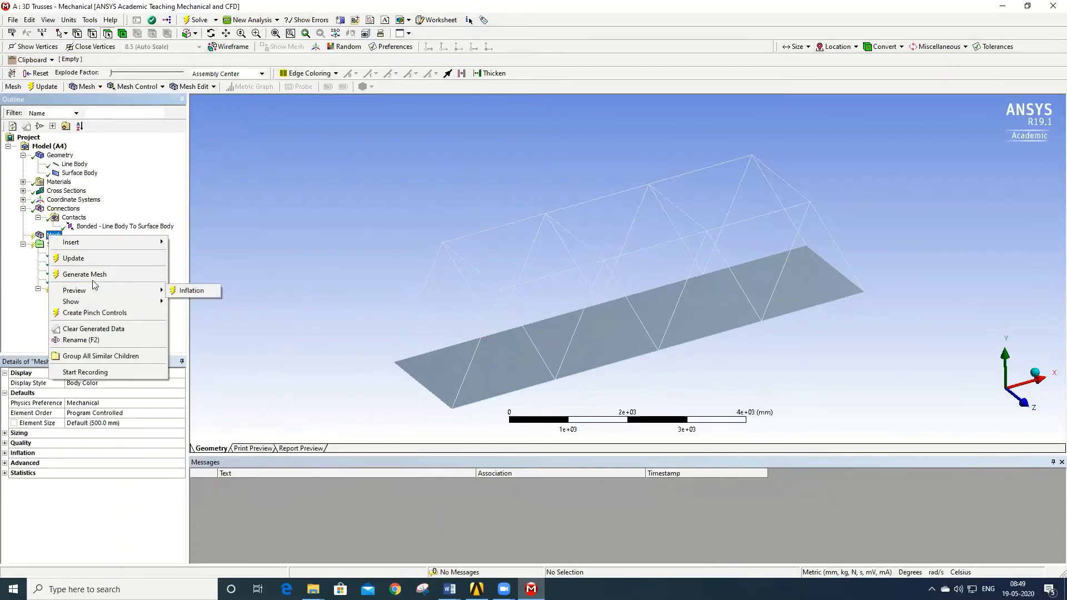
click(264, 278)
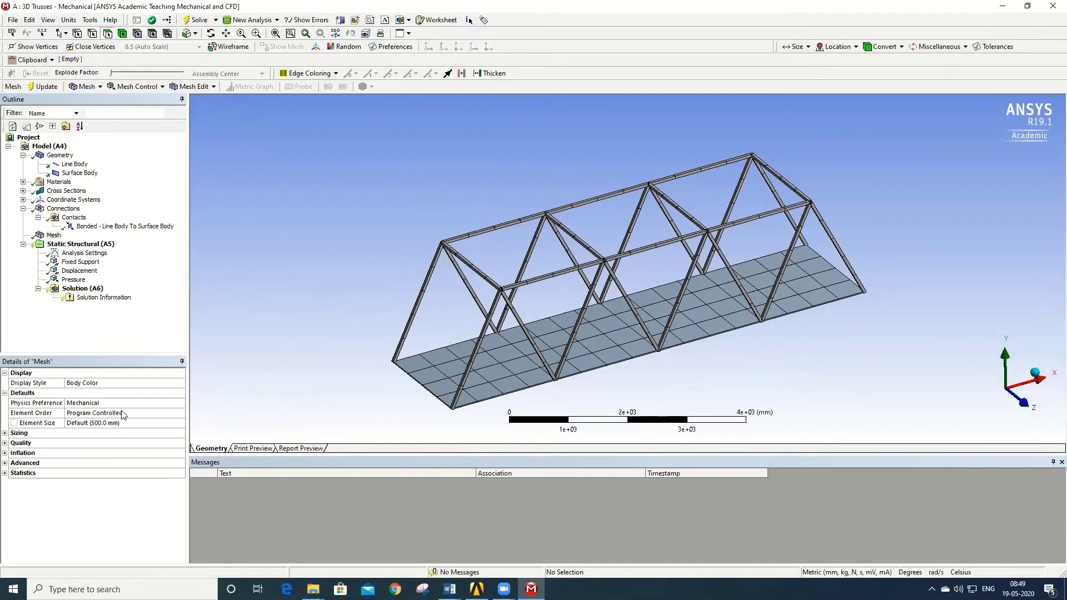
Set the mesh element size to 250 mm and regenerate the mesh.
click(94, 423)
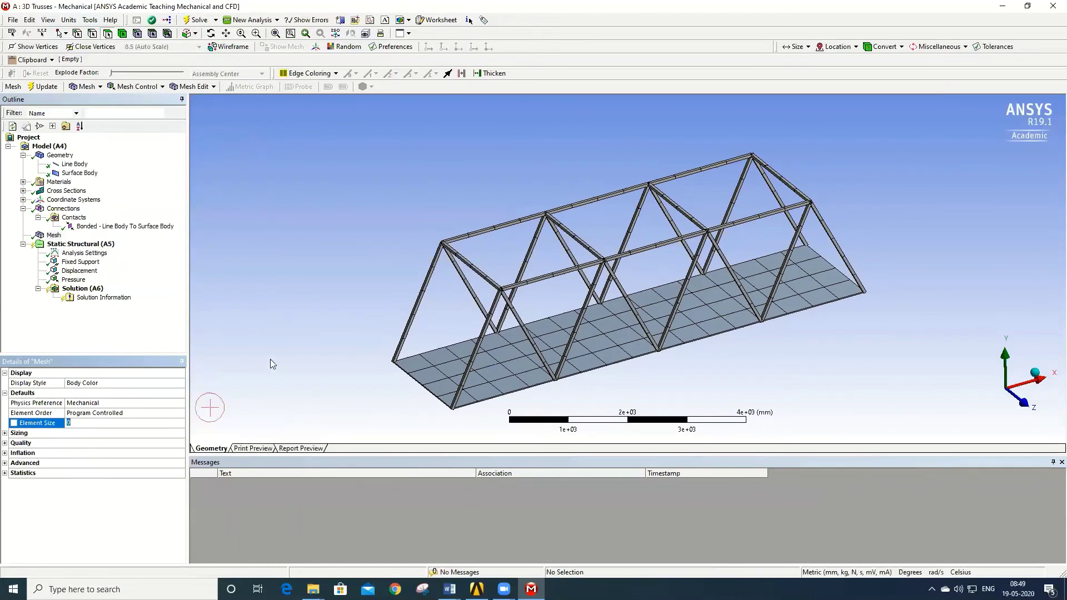
click(262, 372)
click(120, 424)
click(274, 329)
right_click(52, 236)
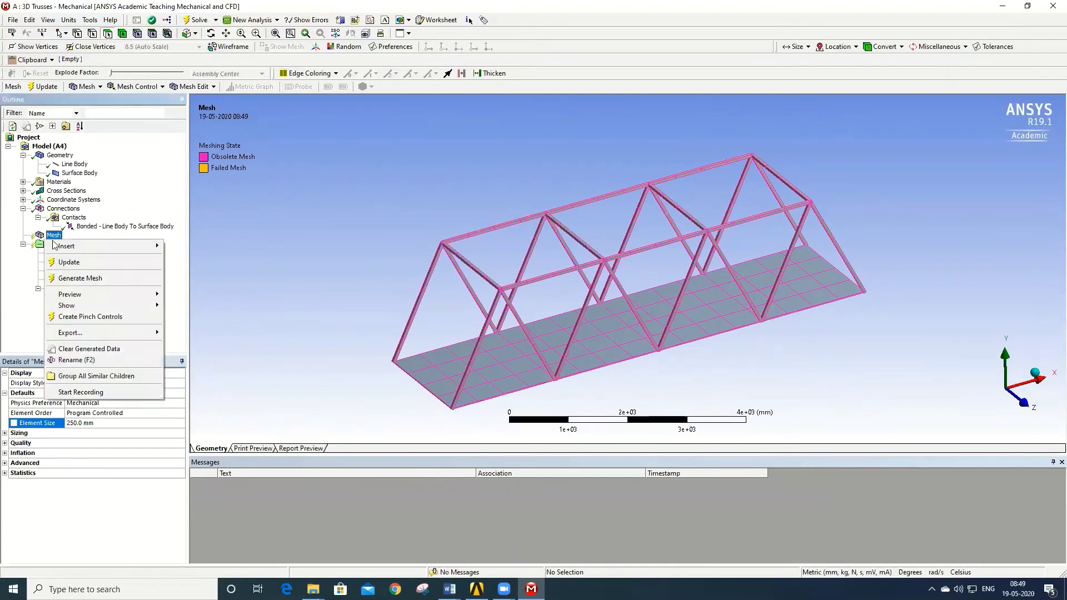
click(81, 278)
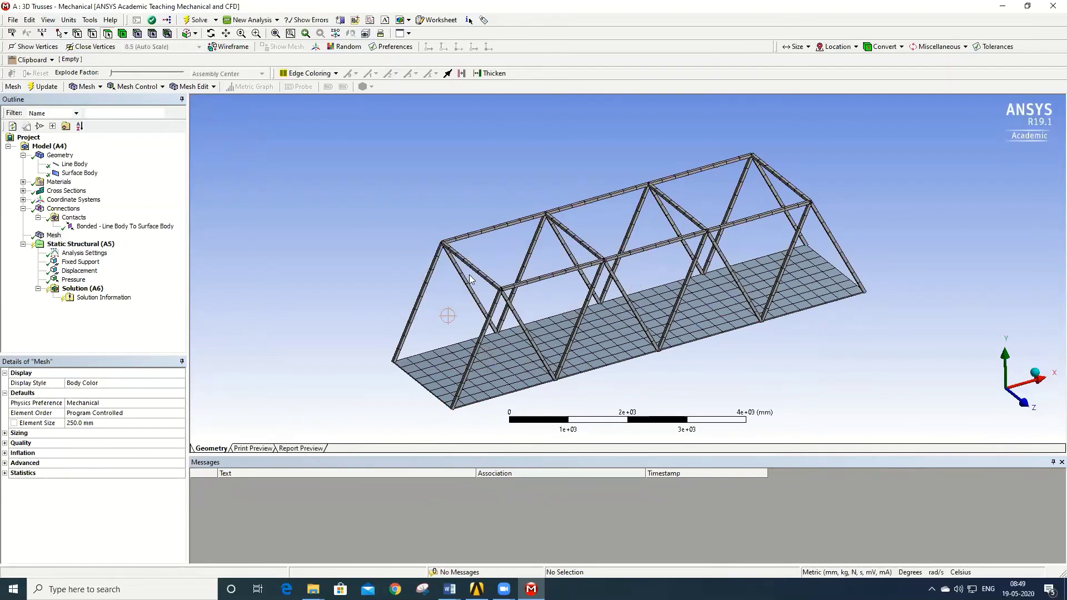
Add a total deformation result to the solution.
right_click(81, 289)
mouse_move(117, 299)
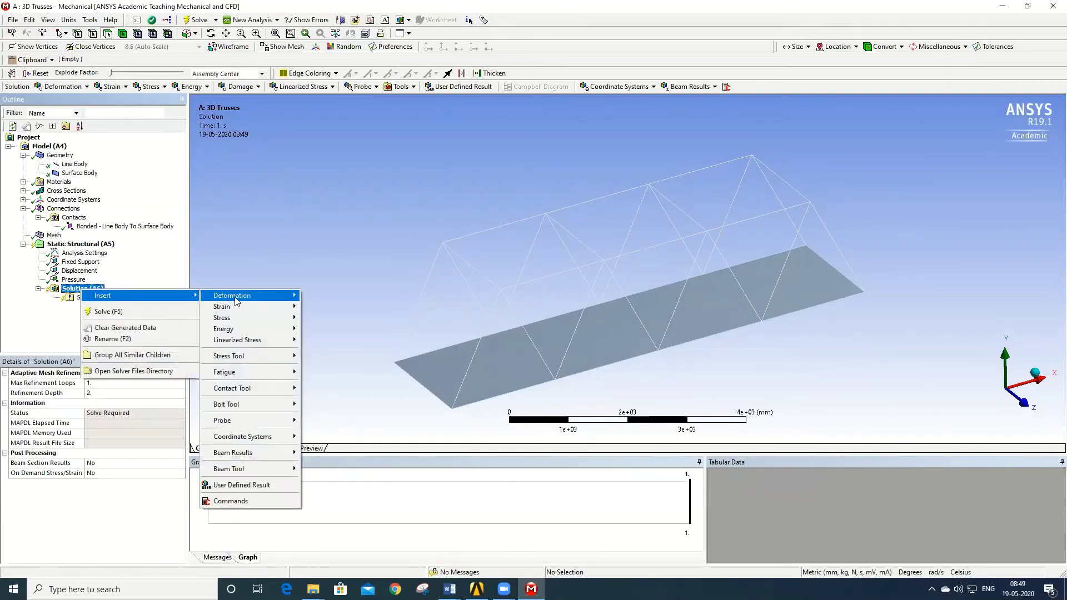
mouse_move(236, 301)
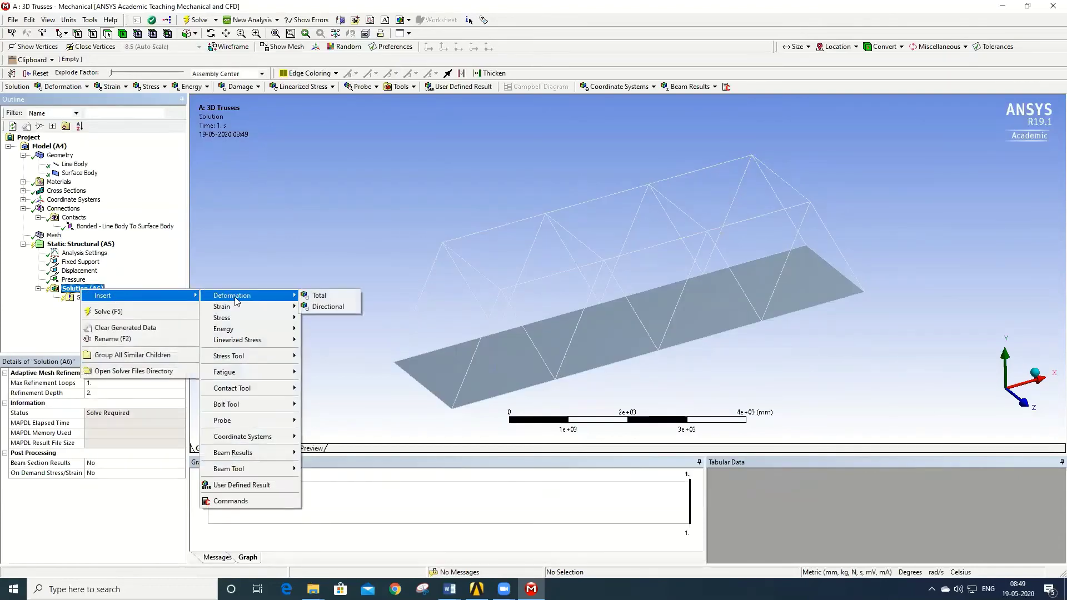
click(63, 288)
right_click(70, 288)
mouse_move(119, 295)
mouse_move(239, 298)
click(314, 294)
Add an equivalent (von-Mises) stress result to the solution.
click(79, 288)
right_click(79, 289)
mouse_move(120, 295)
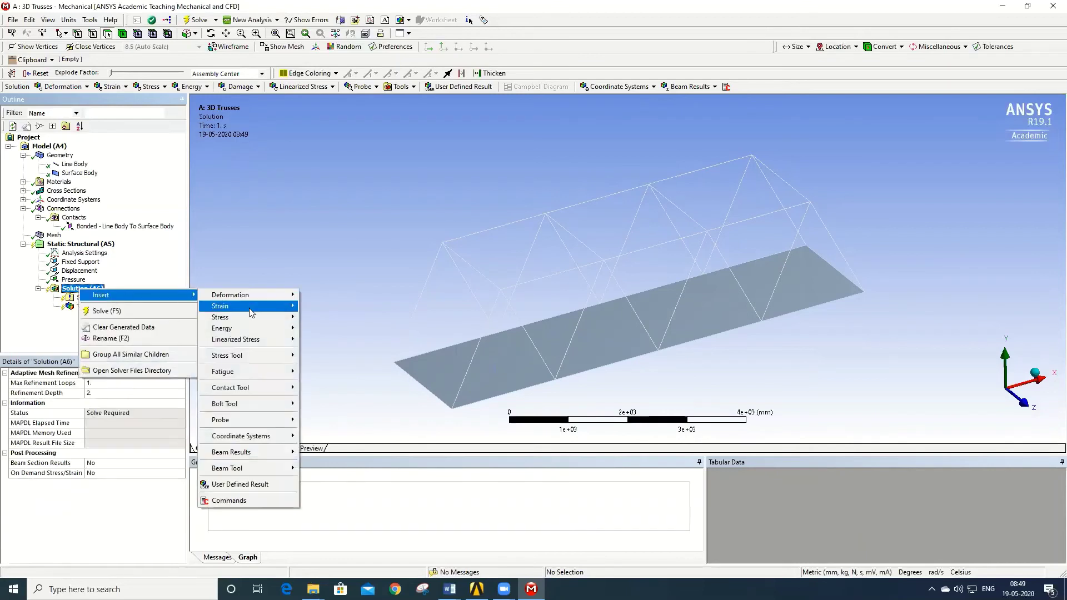
mouse_move(247, 317)
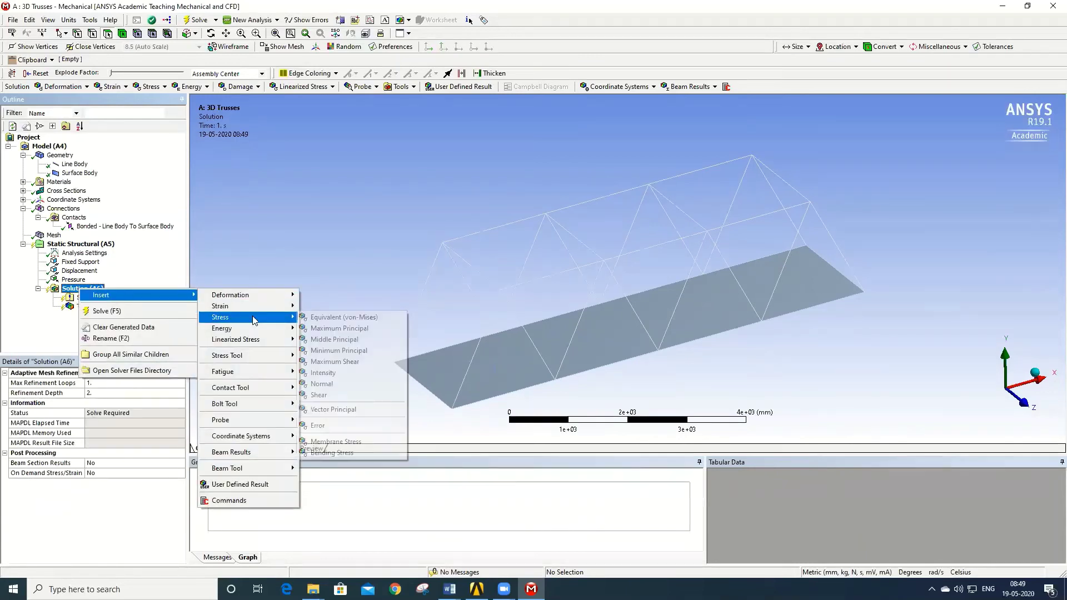
click(320, 321)
Add a Beam Tool covering the line bodies to the solution and solve the analysis.
right_click(68, 289)
mouse_move(98, 300)
mouse_move(270, 472)
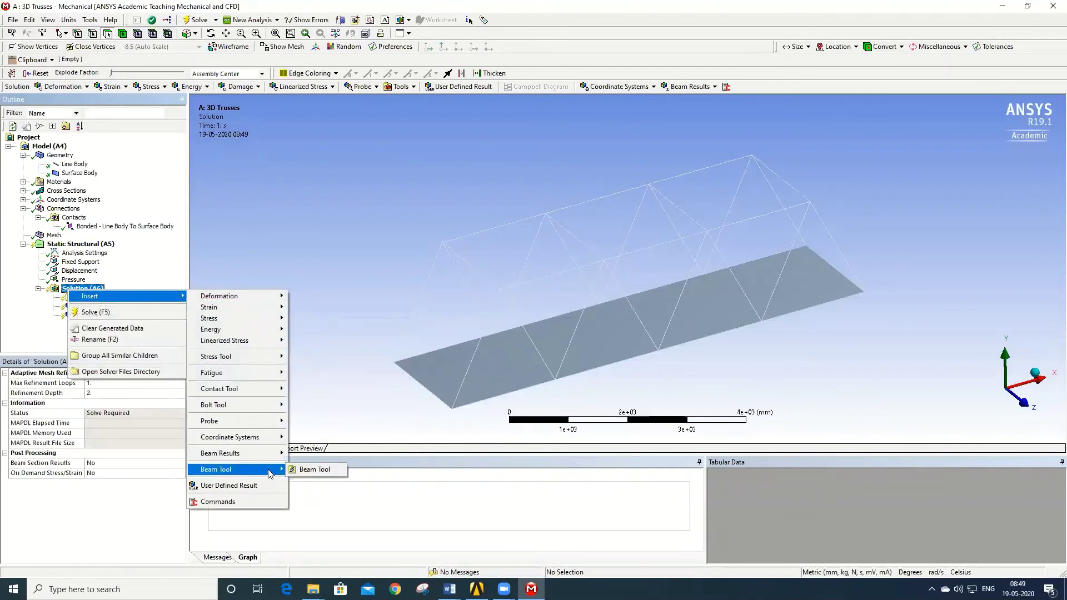
click(302, 470)
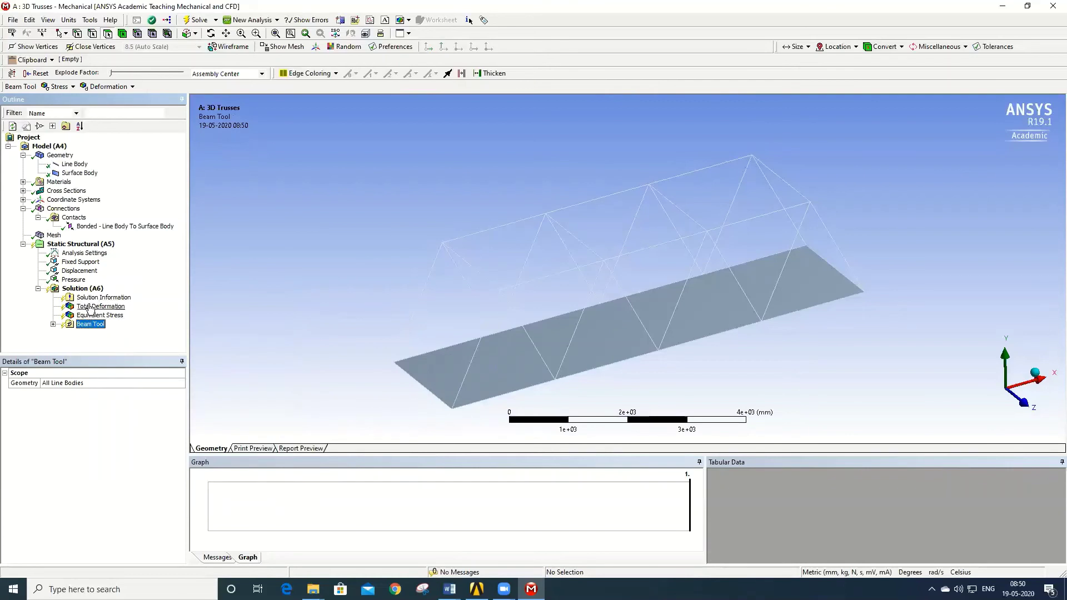
right_click(91, 290)
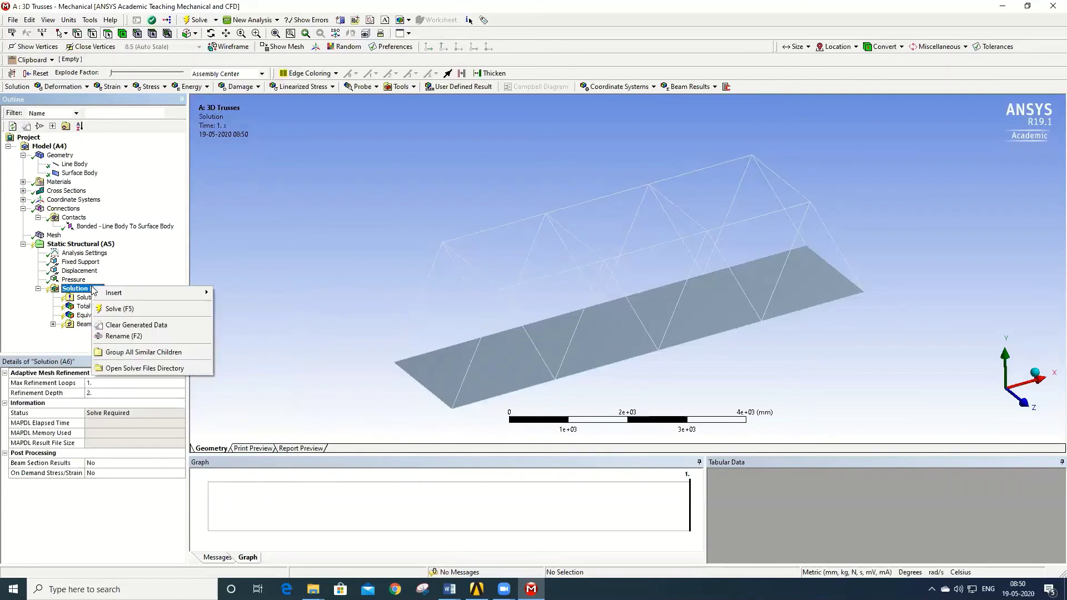
click(120, 308)
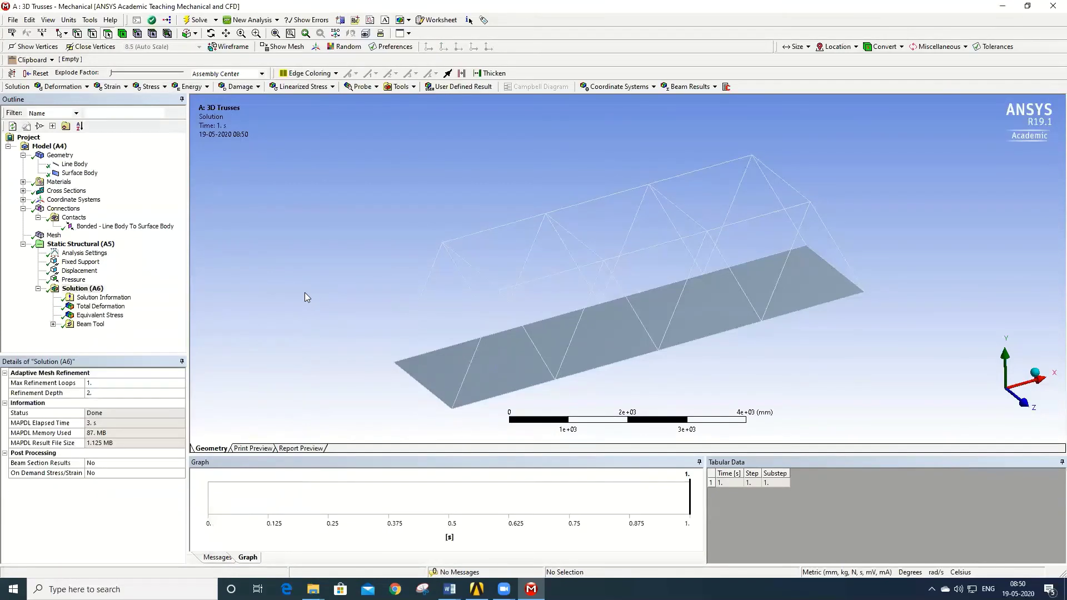
Review the total deformation, equivalent stress, and the Beam Tool's direct, minimum combined and maximum combined stress results.
click(54, 324)
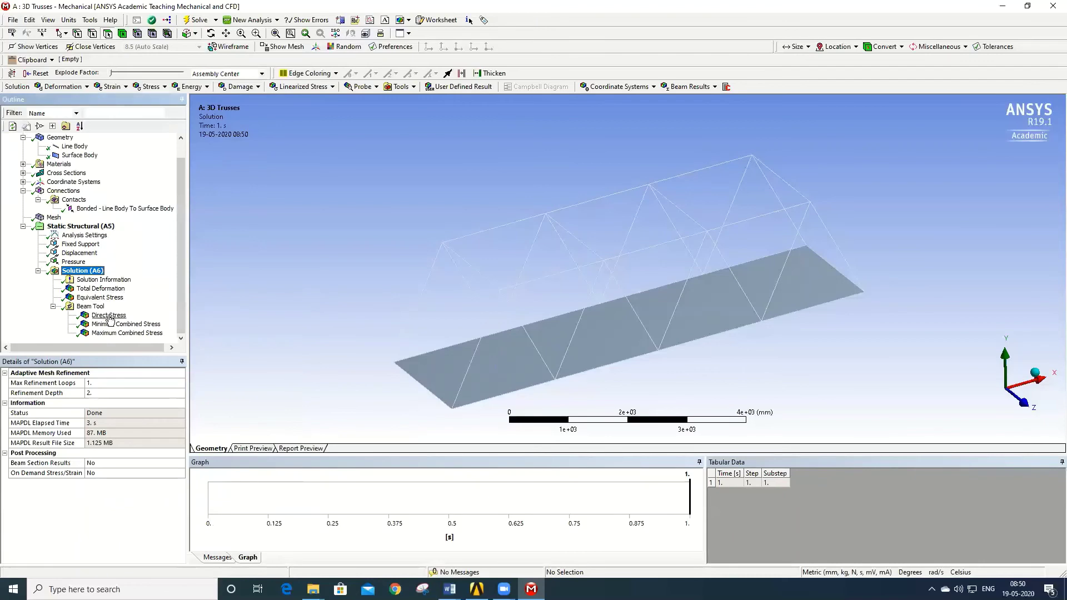
click(82, 289)
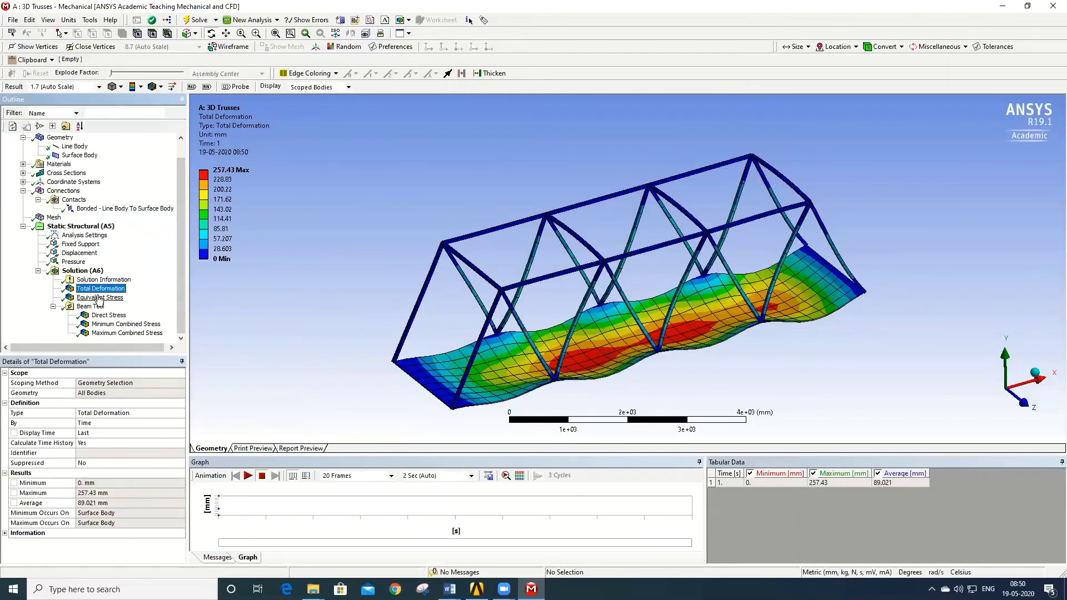
click(100, 298)
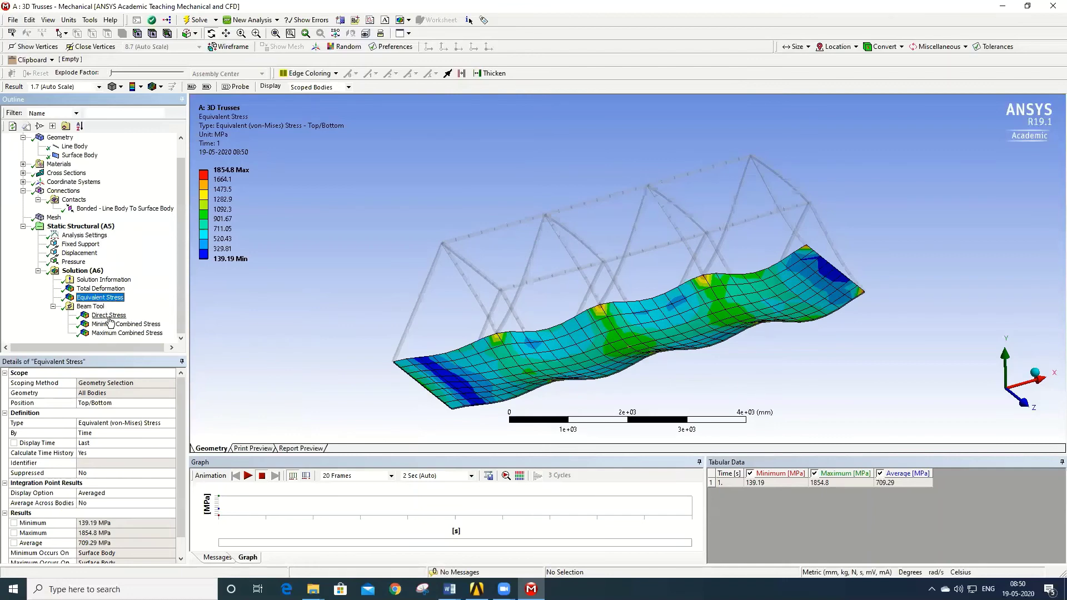
click(108, 315)
click(109, 325)
click(106, 333)
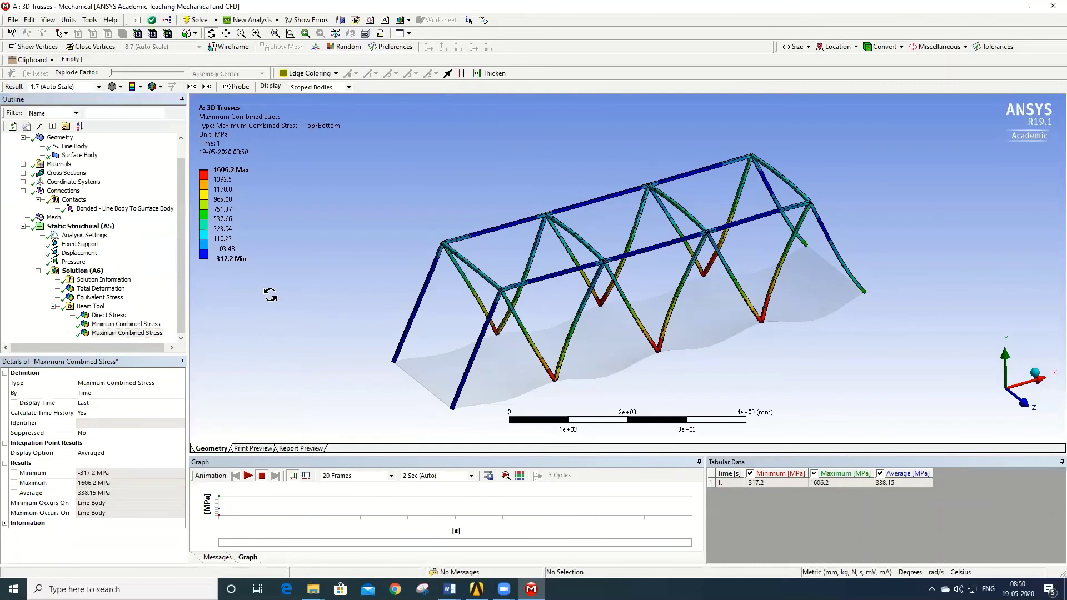
Add a total shear-moment diagram from the beam results to the solution.
drag(270, 295, 494, 290)
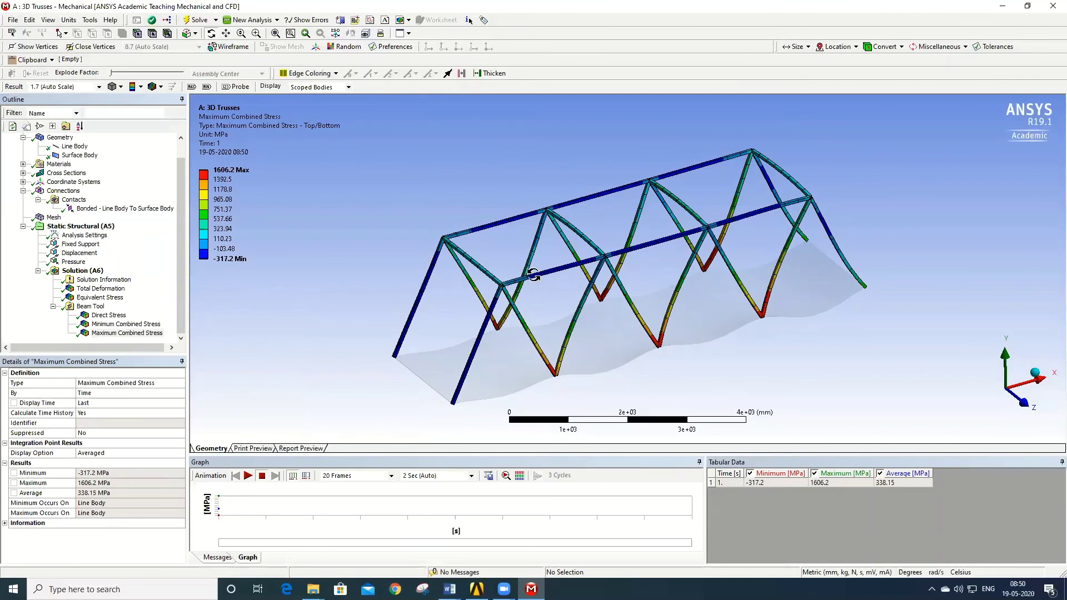
click(160, 269)
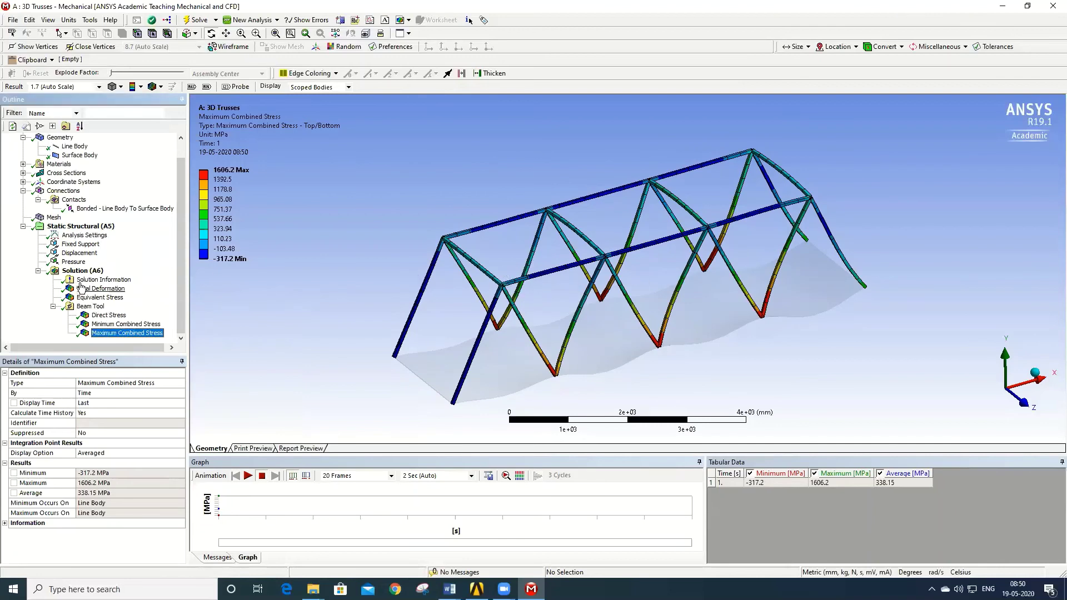
right_click(74, 262)
click(74, 271)
right_click(74, 273)
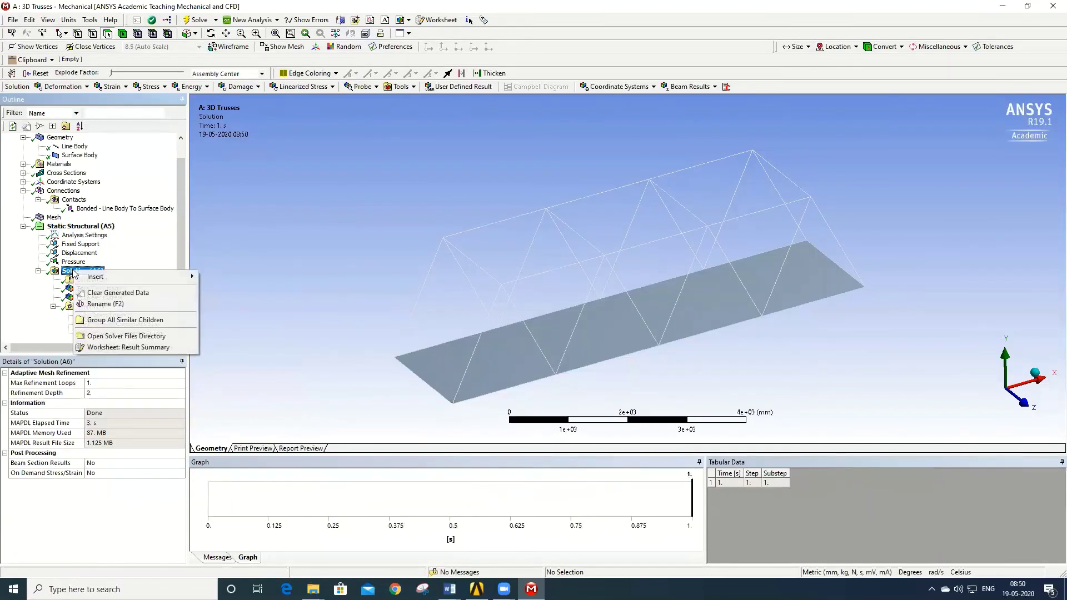
mouse_move(81, 277)
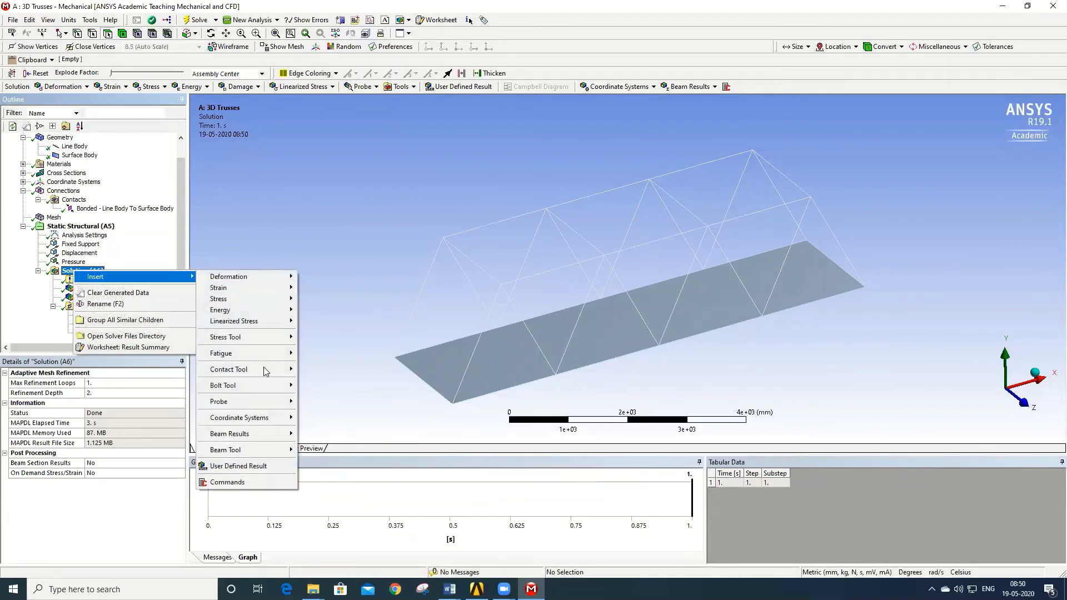
mouse_move(267, 440)
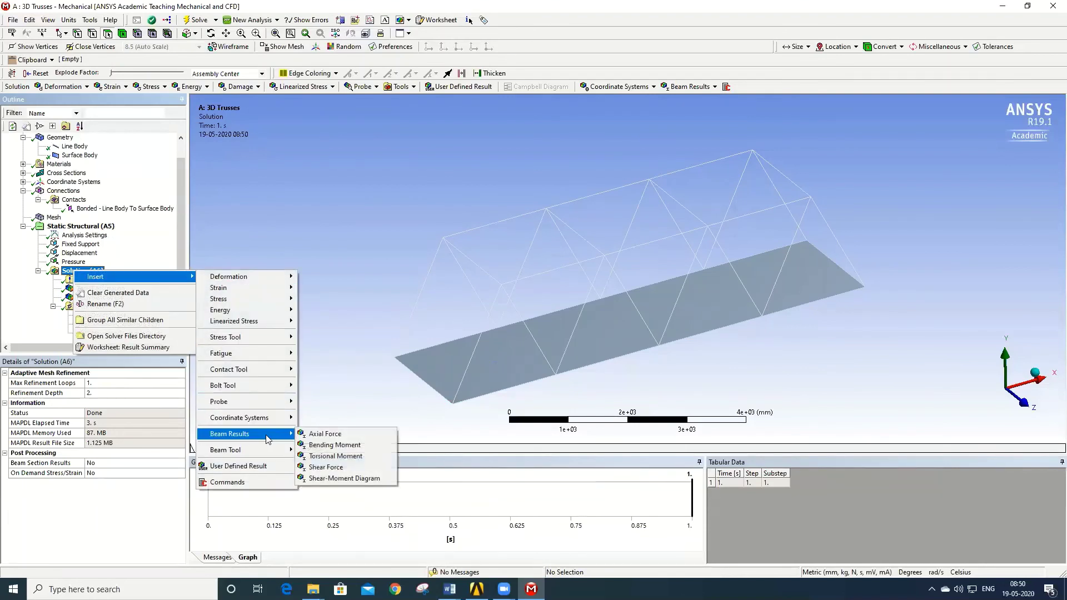
click(341, 479)
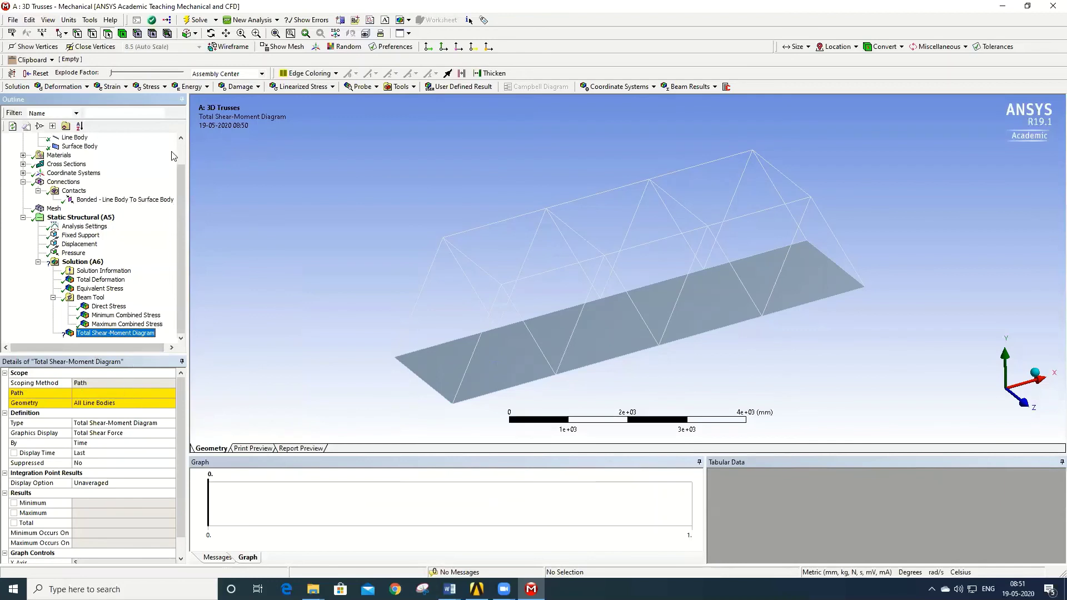
scroll(168, 158, up, 1)
click(60, 155)
right_click(58, 156)
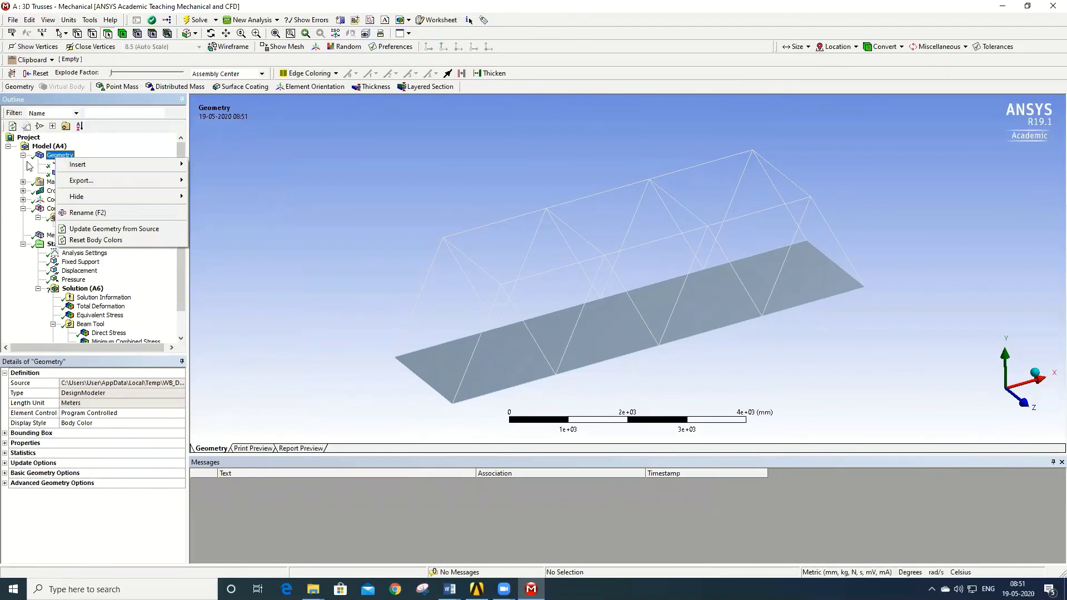
key(Escape)
Add construction geometry to the model and insert a path in it.
click(49, 146)
right_click(54, 146)
mouse_move(111, 149)
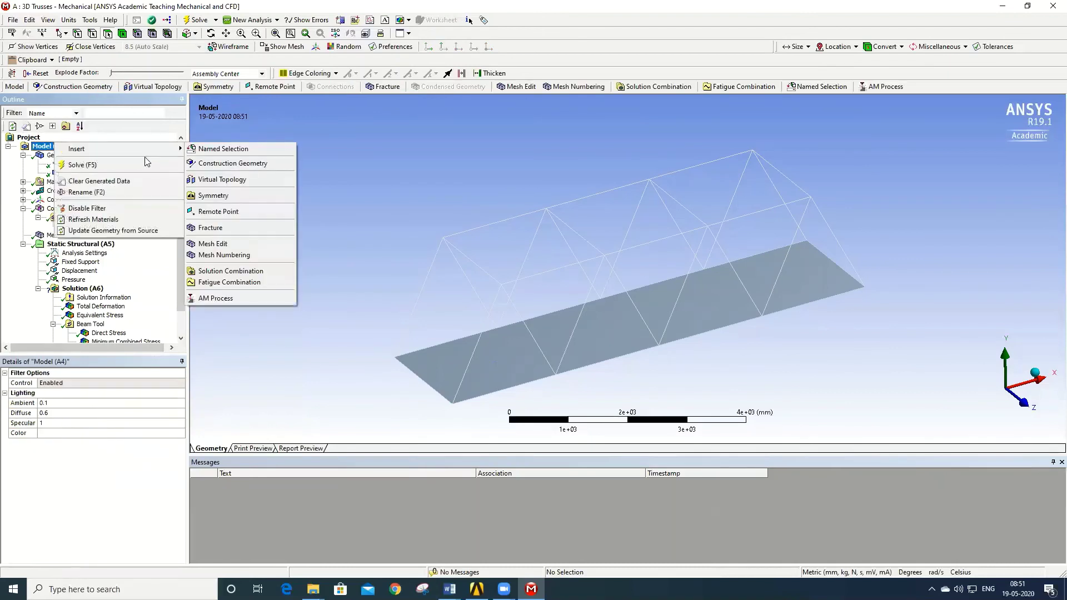
click(209, 164)
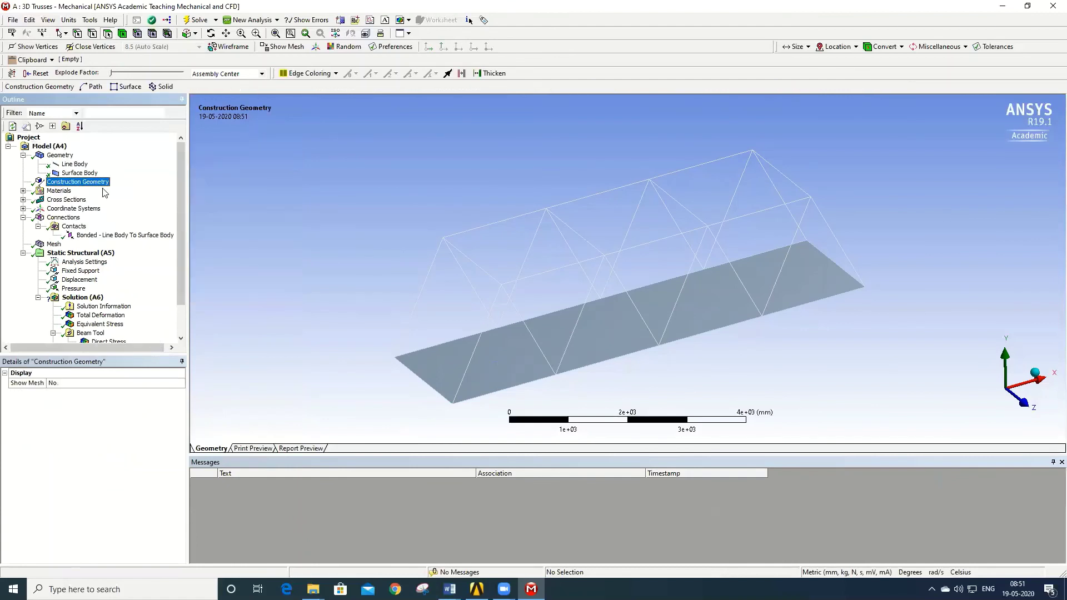
right_click(92, 185)
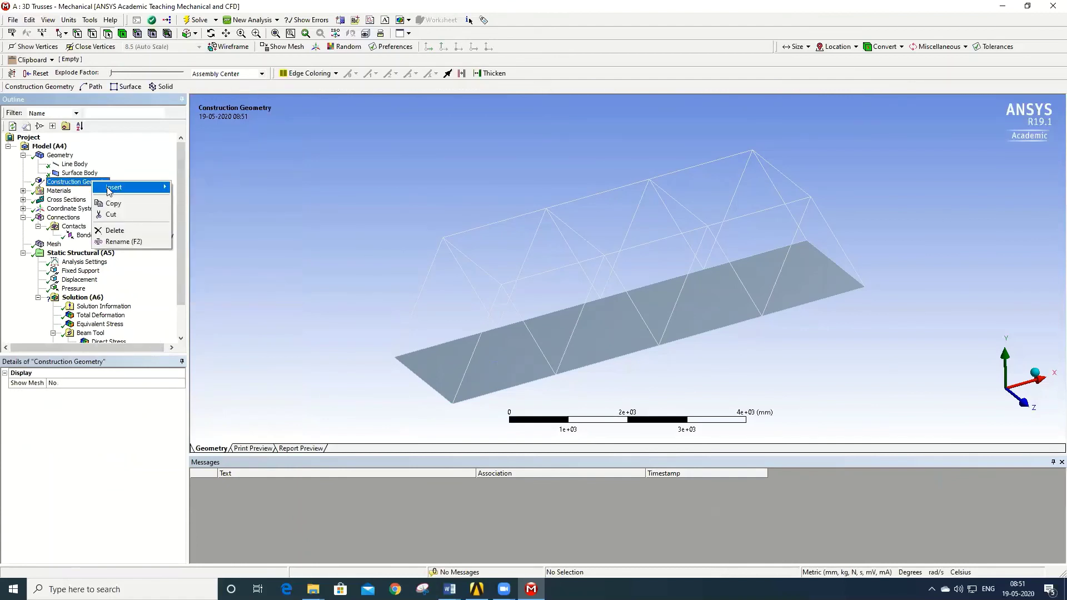
mouse_move(146, 187)
click(199, 189)
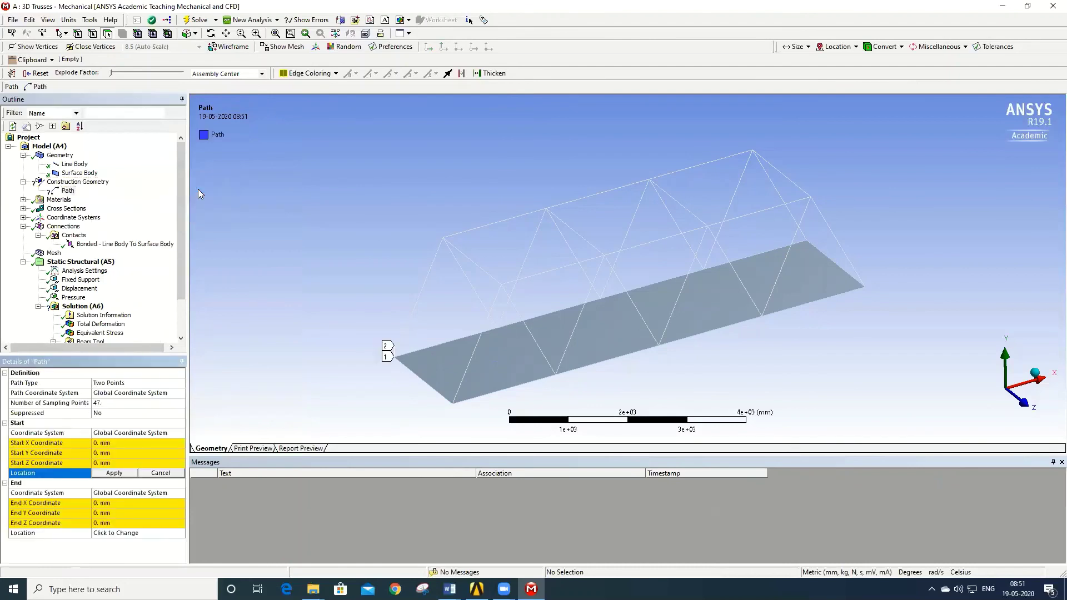
Set the path type to Edge and scope the path to the three edges of the truss's front top chord.
click(127, 383)
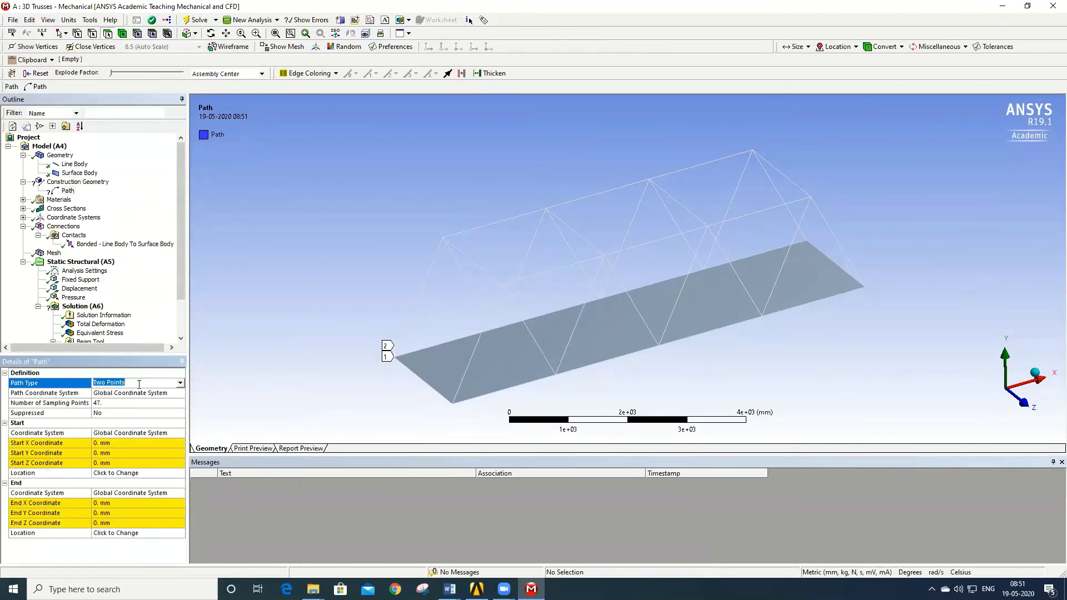
click(180, 384)
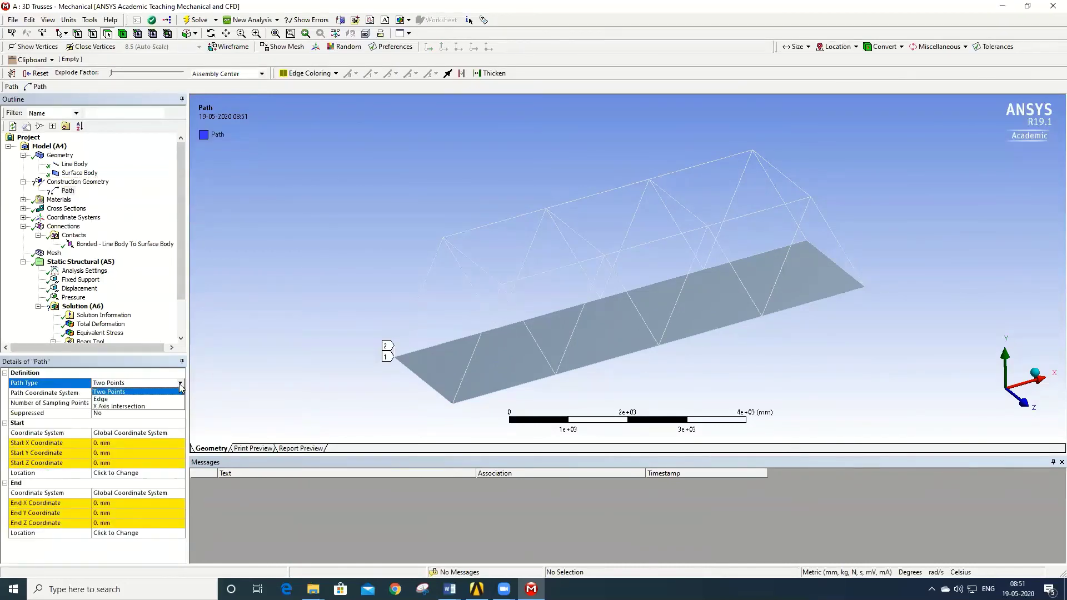
click(108, 399)
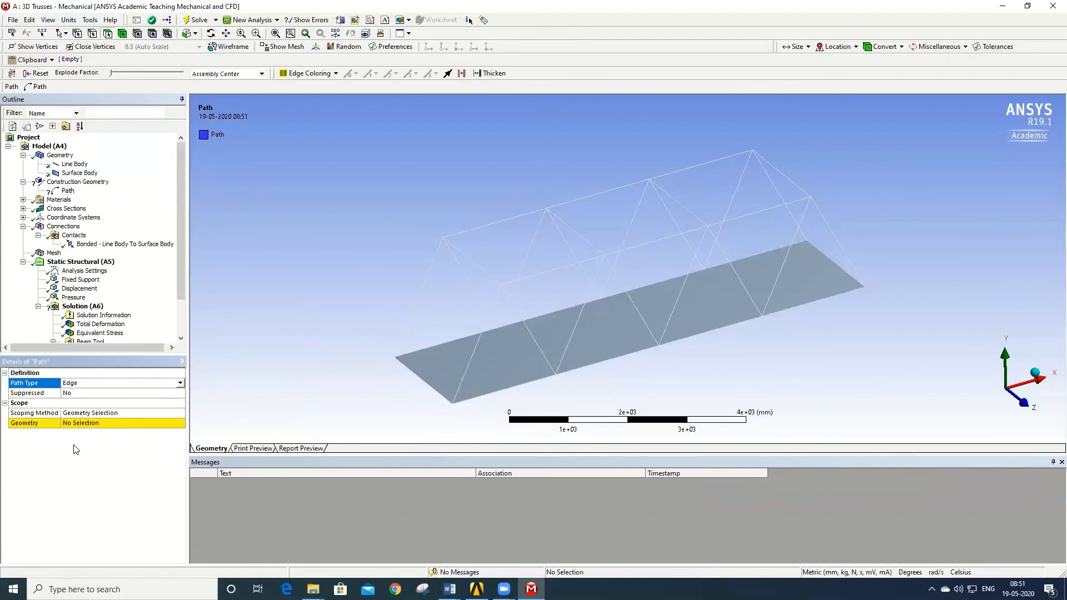
click(87, 424)
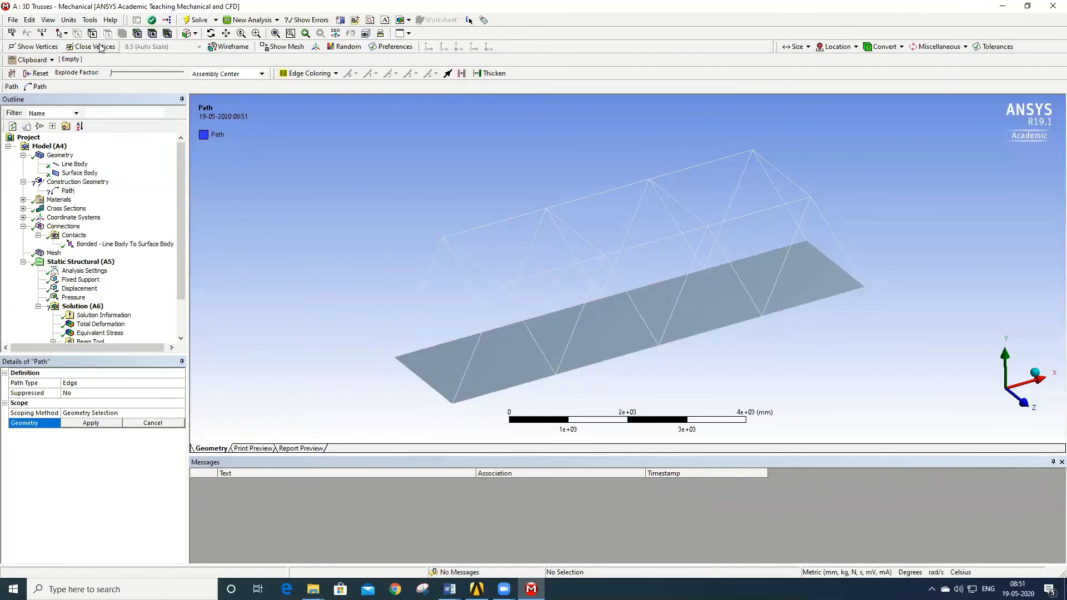
click(565, 265)
ctrl+click(663, 241)
ctrl+click(769, 209)
drag(185, 289, 187, 323)
click(104, 426)
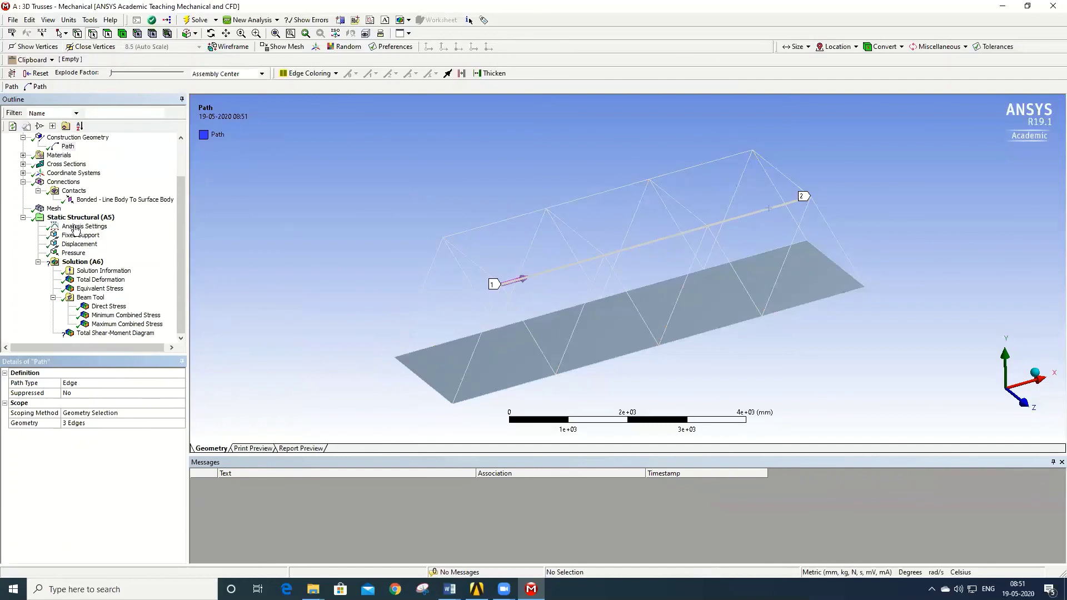
Assign the new path to the total shear-moment diagram.
click(142, 333)
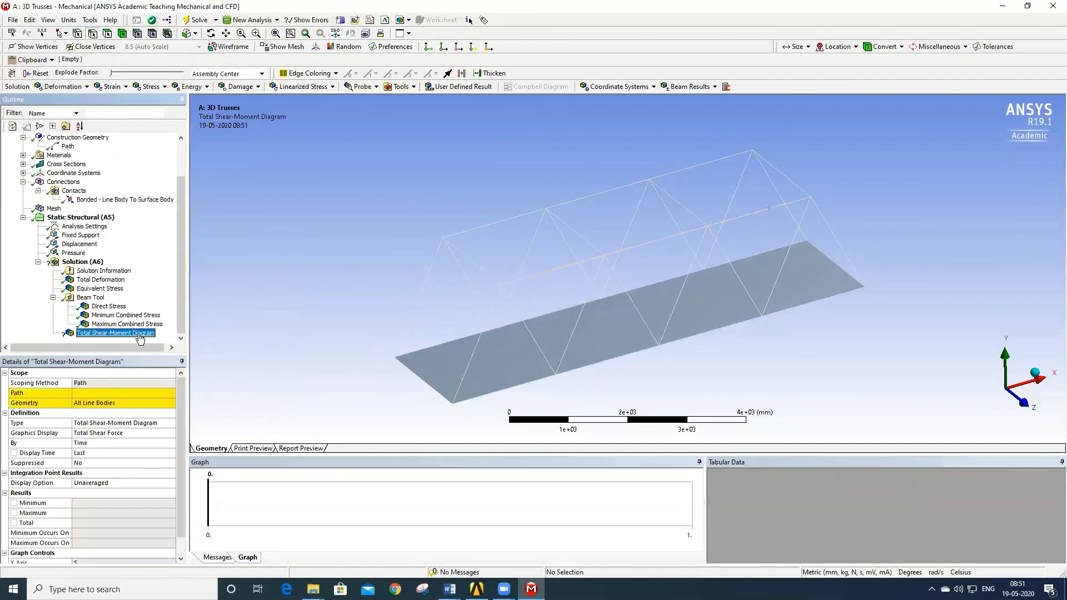
click(109, 393)
click(171, 393)
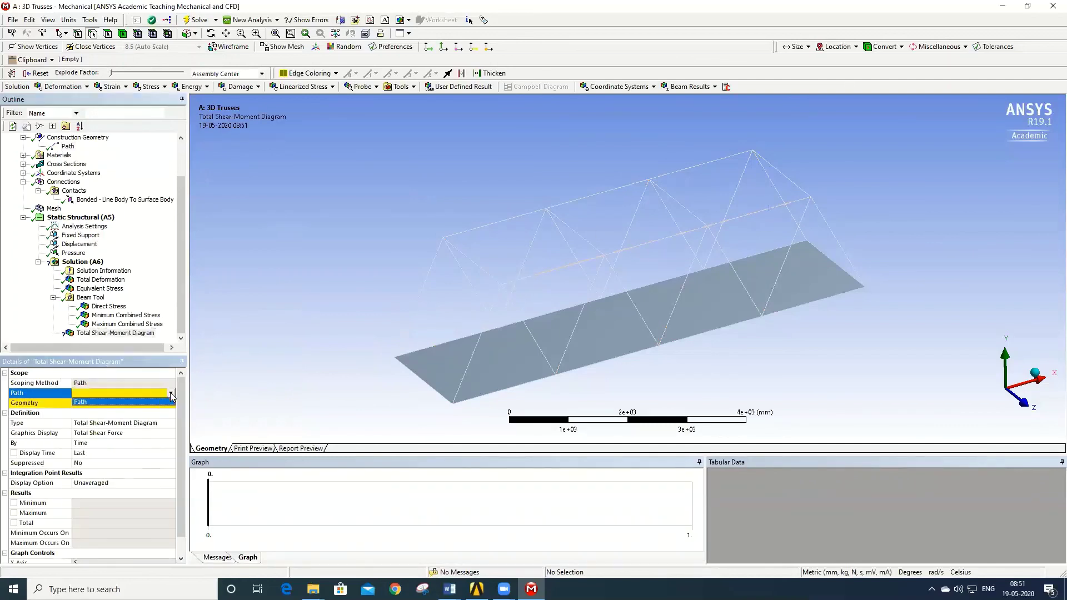
click(153, 404)
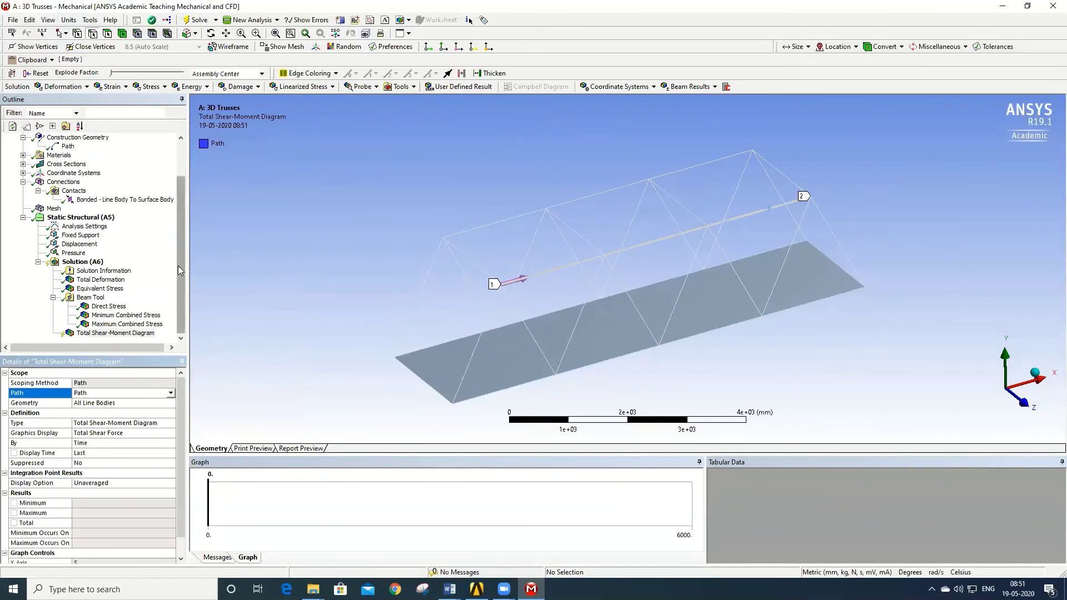
Evaluate all results of the solution and open the total shear-moment diagram.
right_click(91, 264)
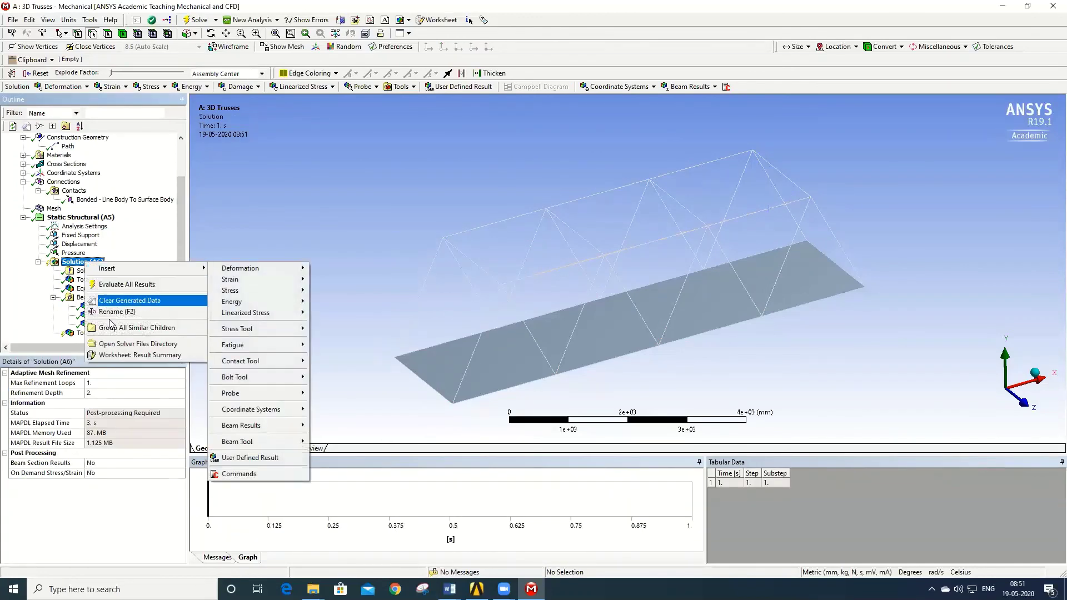
click(88, 312)
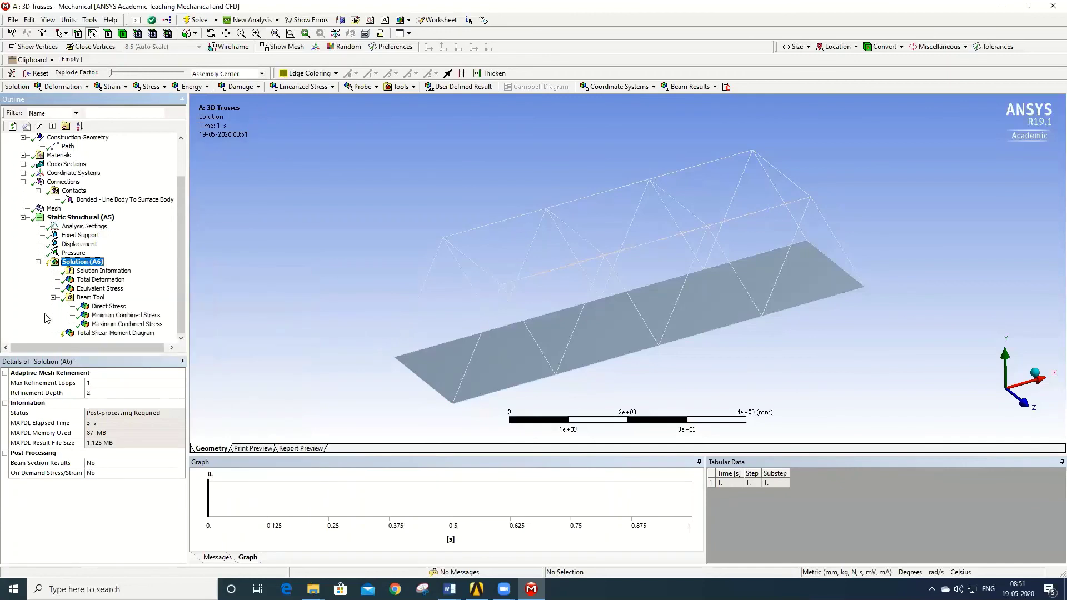
right_click(85, 266)
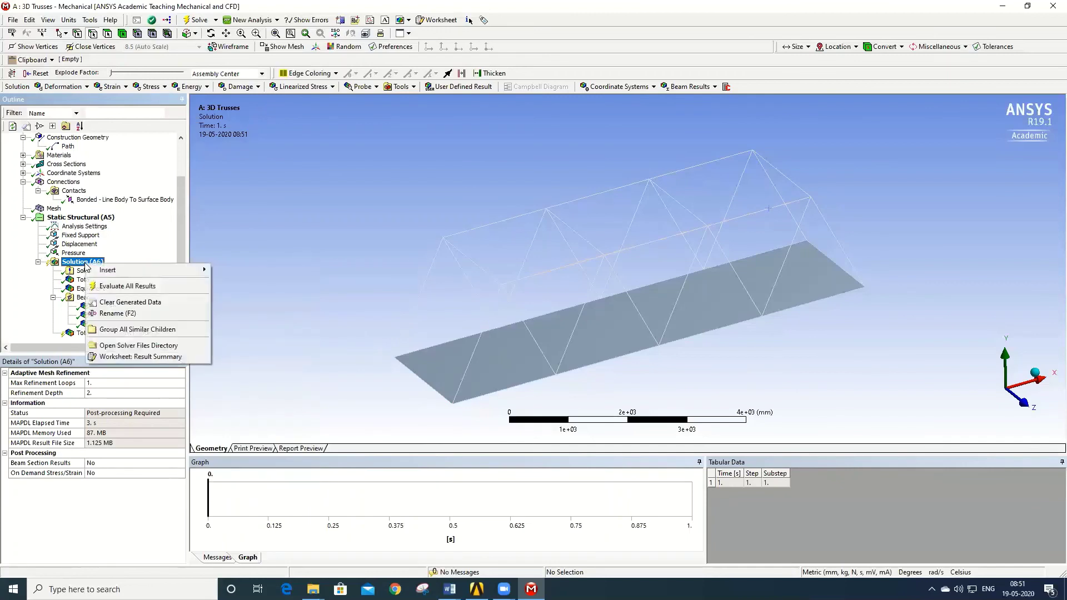
click(123, 286)
click(115, 333)
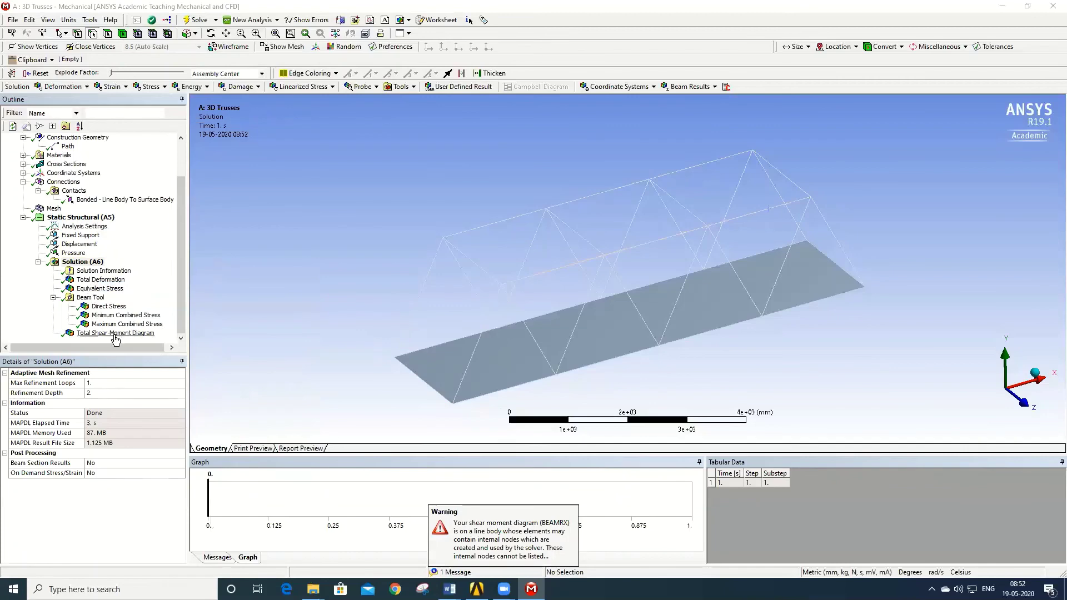